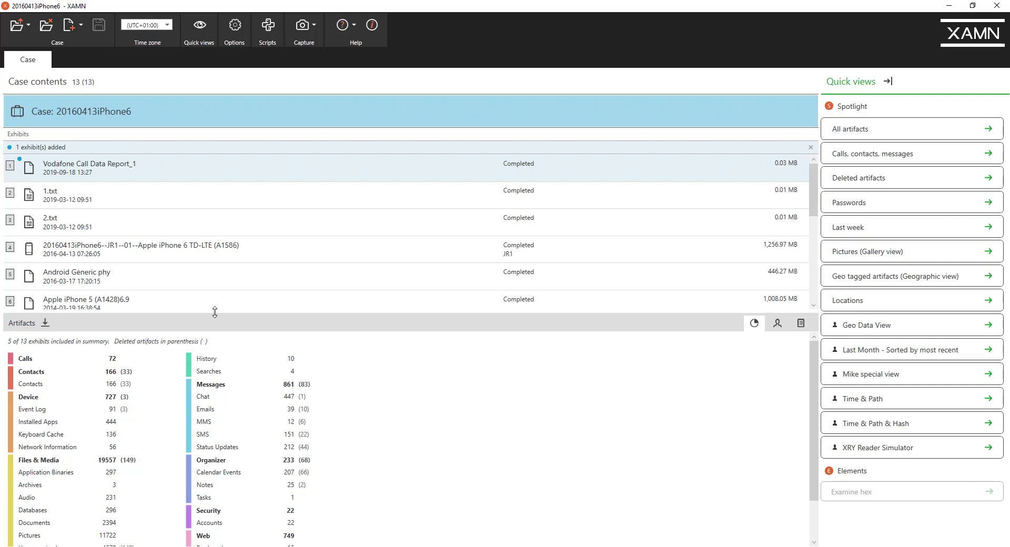
Step: Enlarge the artifacts summary area by shrinking the exhibits list above it
drag(215, 312, 255, 255)
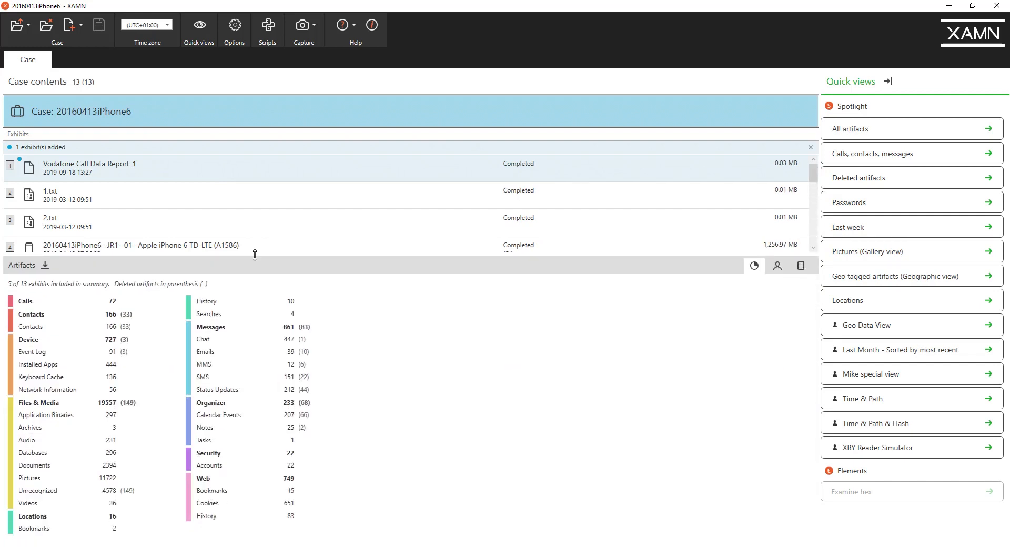
Step: Look through the list of recently opened cases and files, and close it without opening any
click(28, 26)
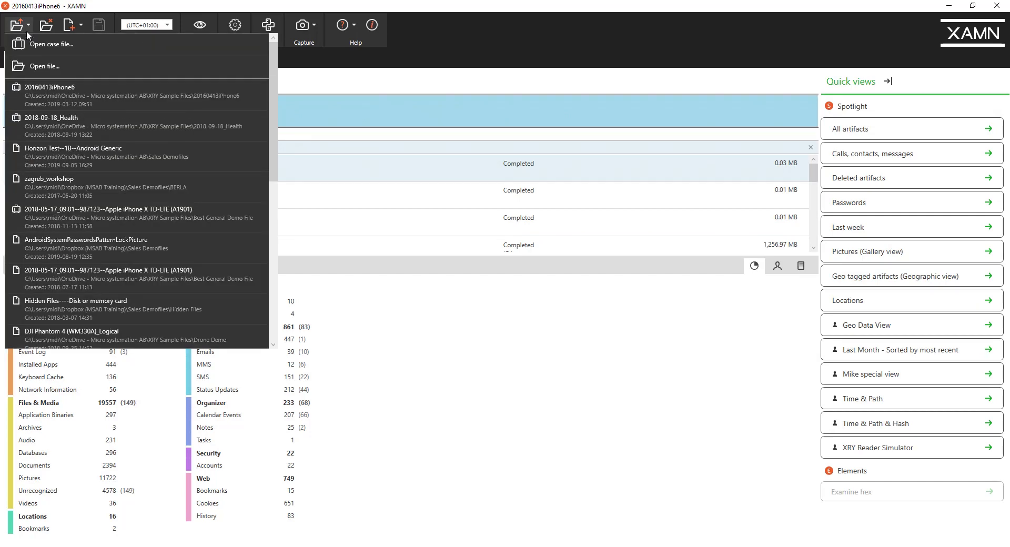
scroll(273, 250, down, 3)
scroll(273, 251, up, 5)
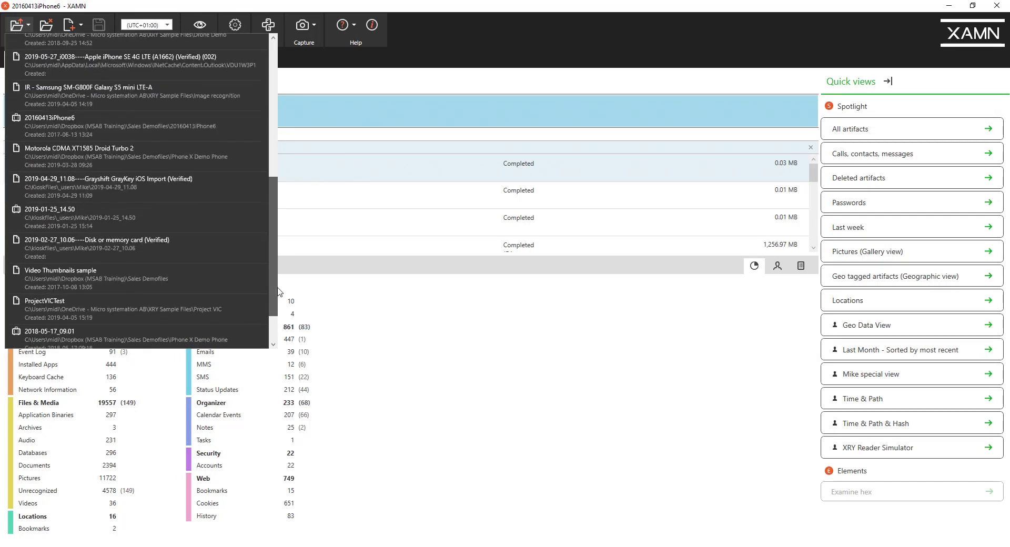
click(22, 29)
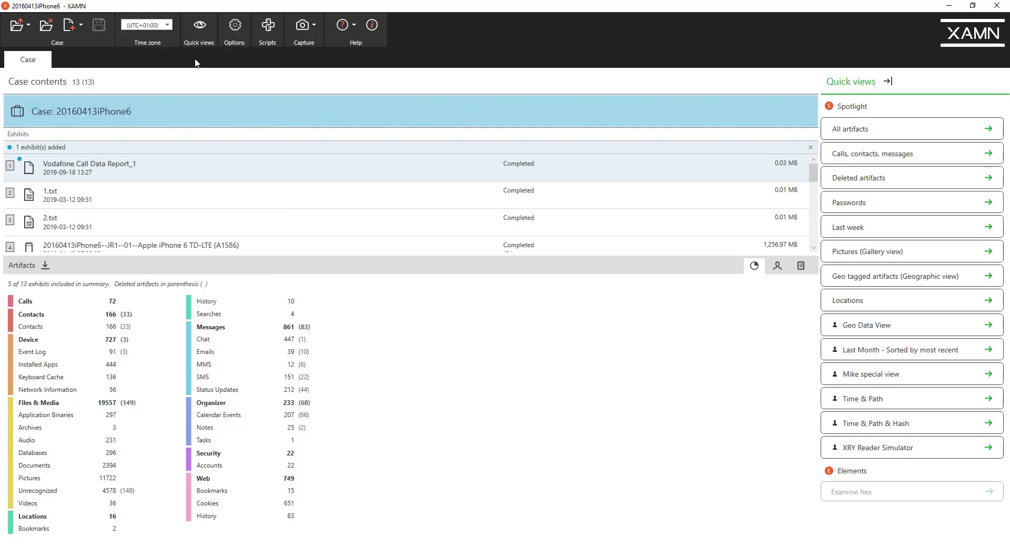
Step: Make Classic Mode visible among the quick views
click(199, 29)
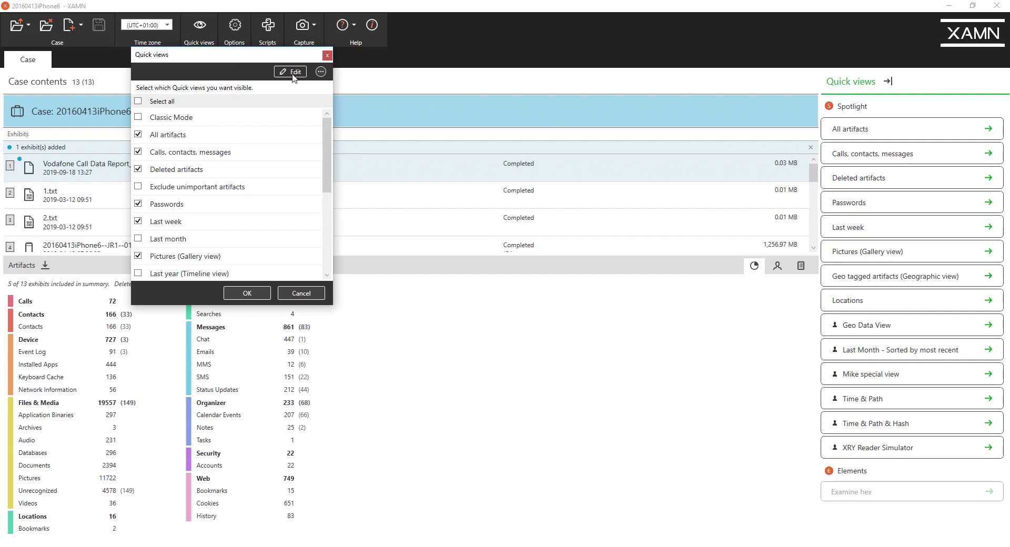
click(258, 299)
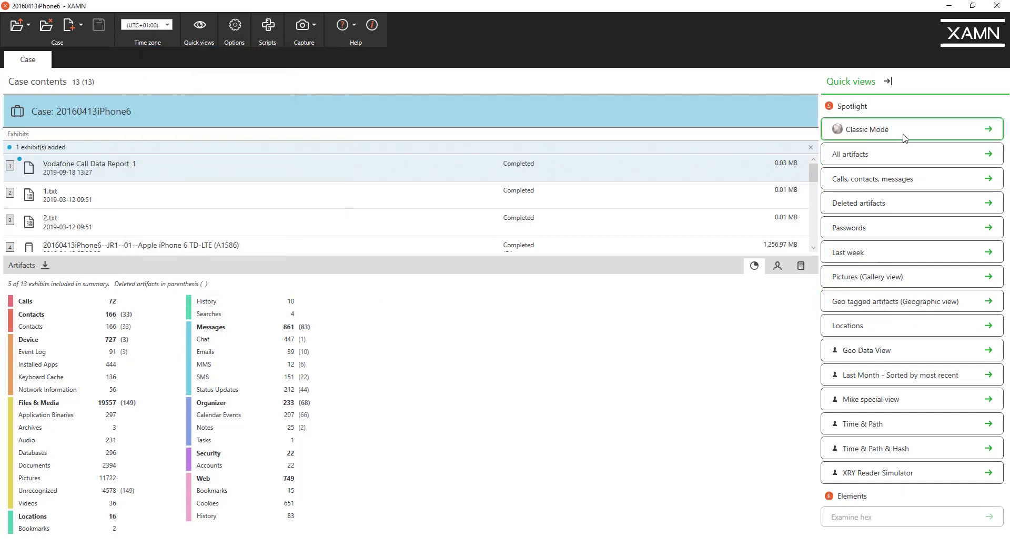
Step: Hide Classic Mode from the quick views again
click(201, 29)
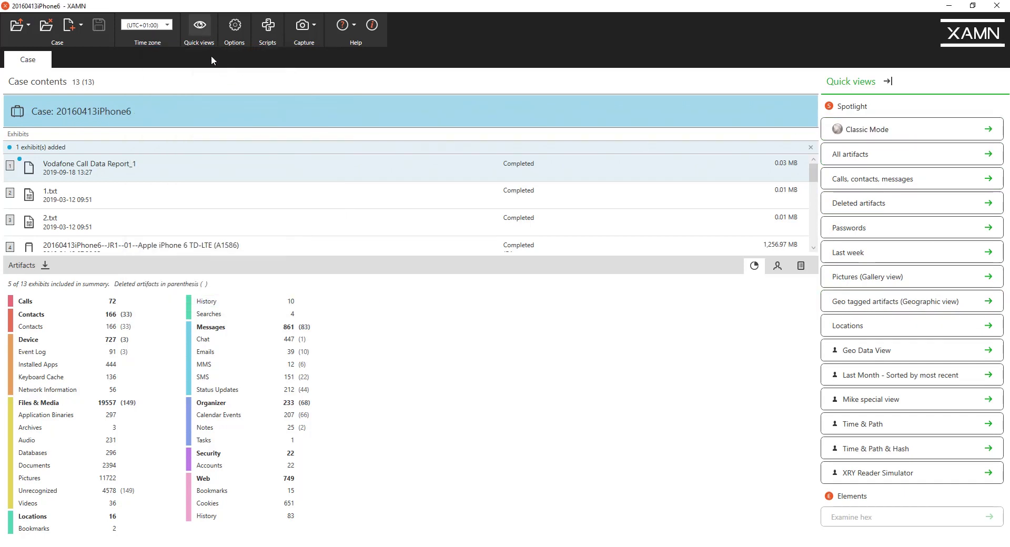
click(145, 118)
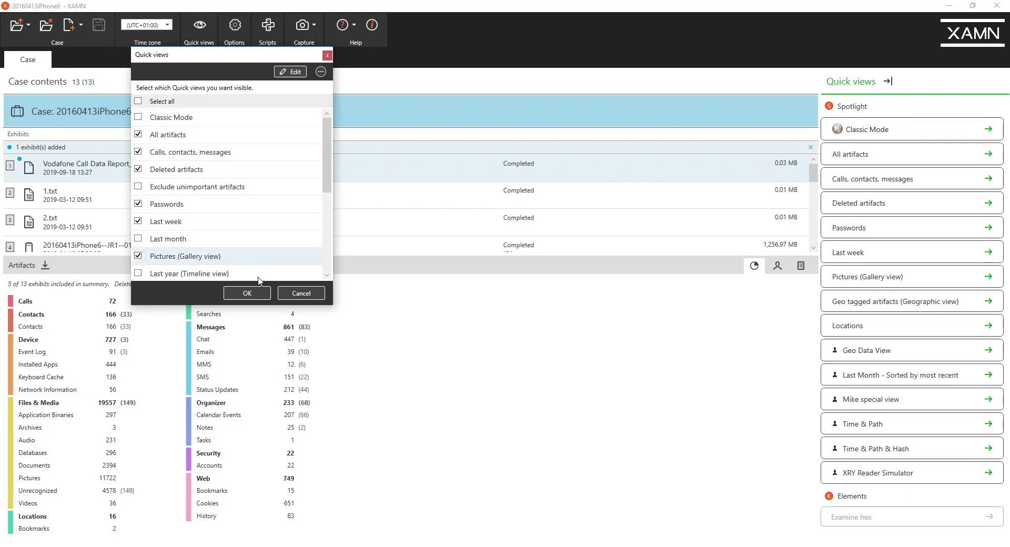
click(263, 295)
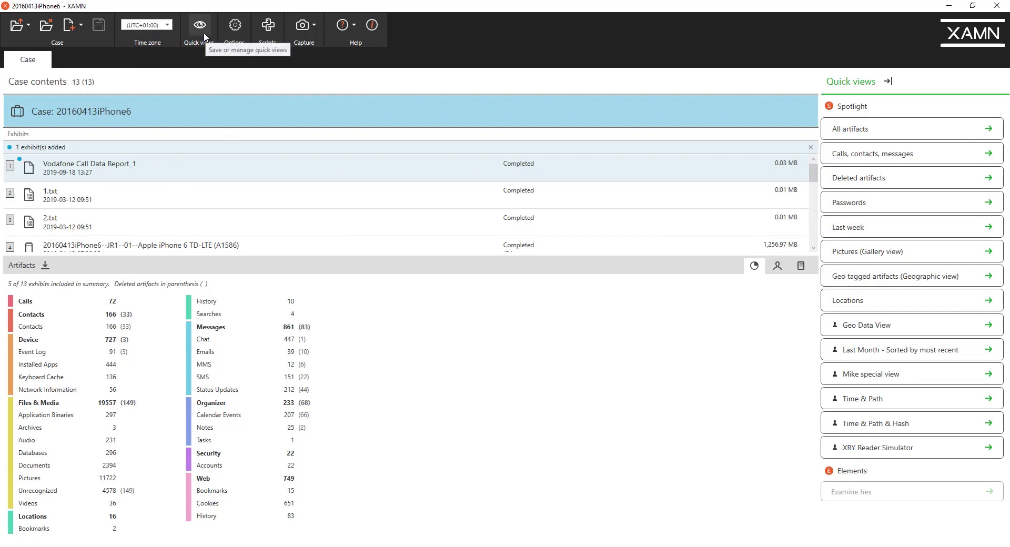
Step: Open the case's Pictures artifacts from the summary and show them as a gallery
click(80, 483)
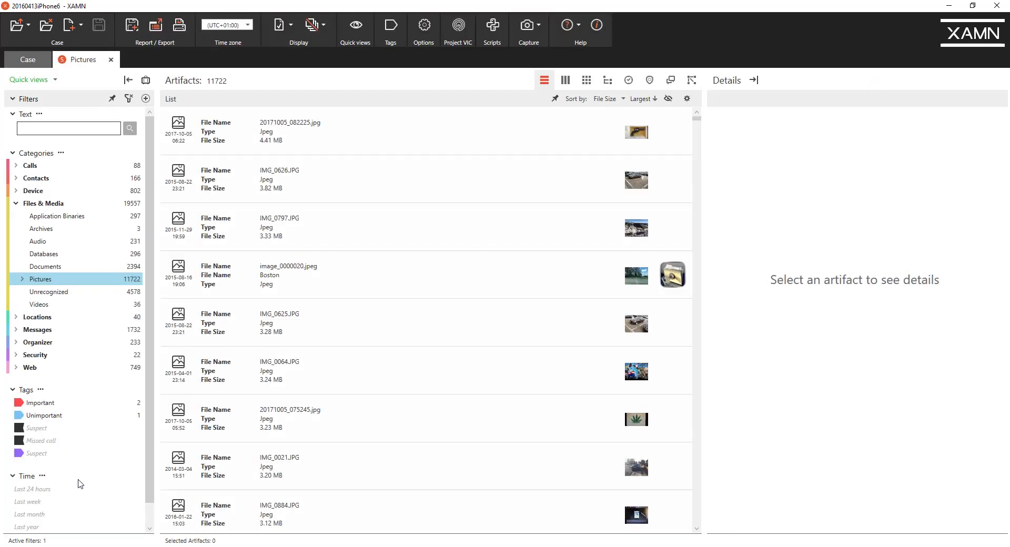
click(582, 82)
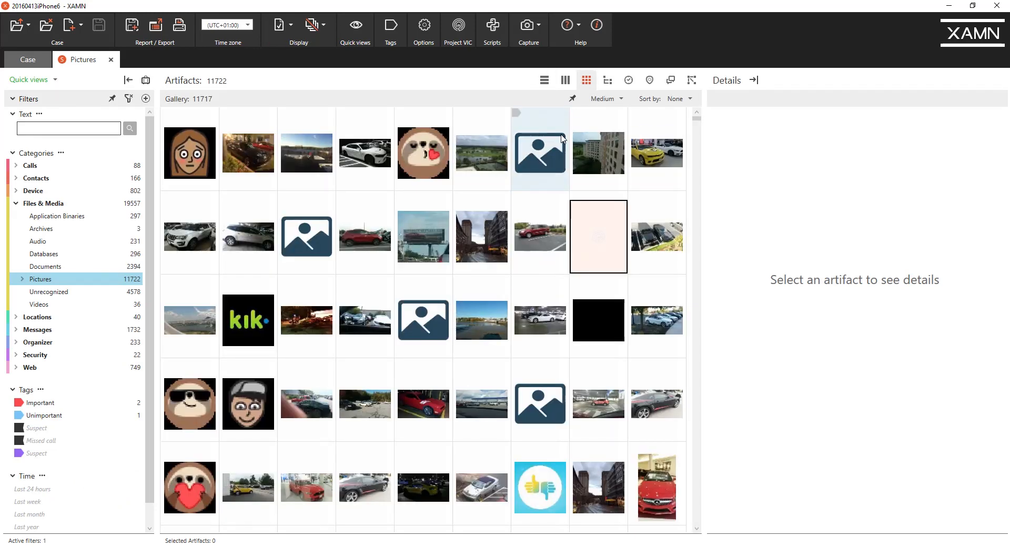
Step: Open the pictures of the yellow convertible, the parked black Jeep and the black car with red stripes in separate Picture Viewer windows
click(650, 162)
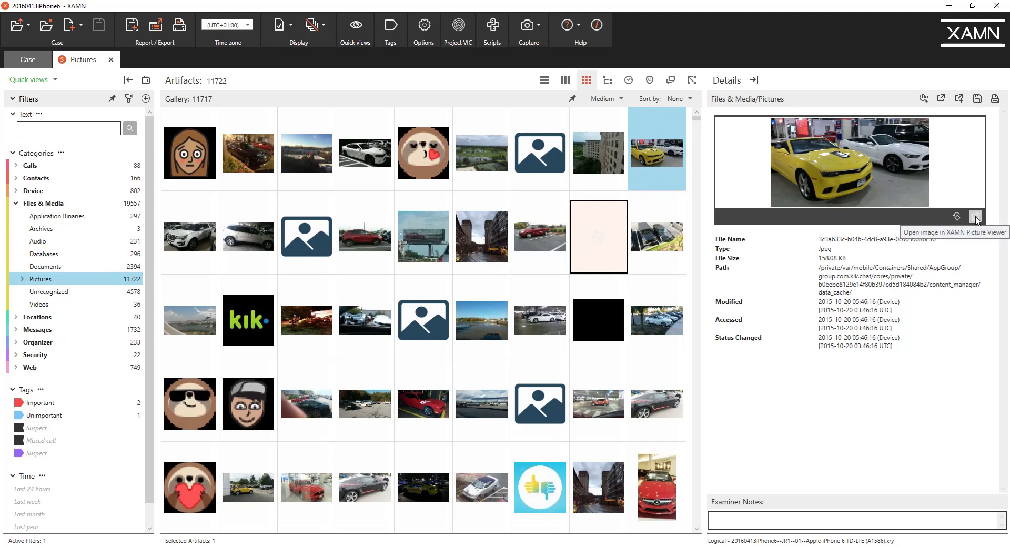
click(977, 218)
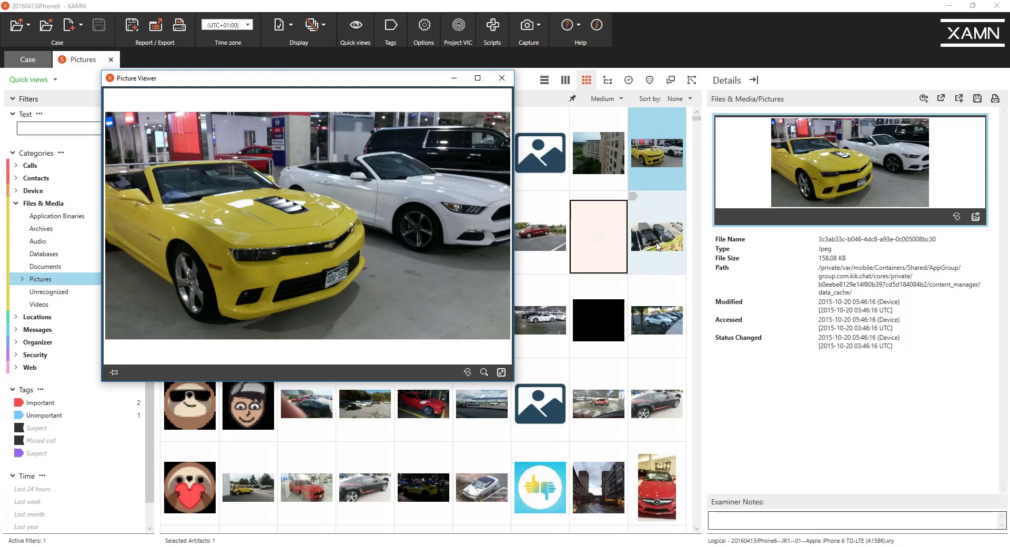
click(657, 246)
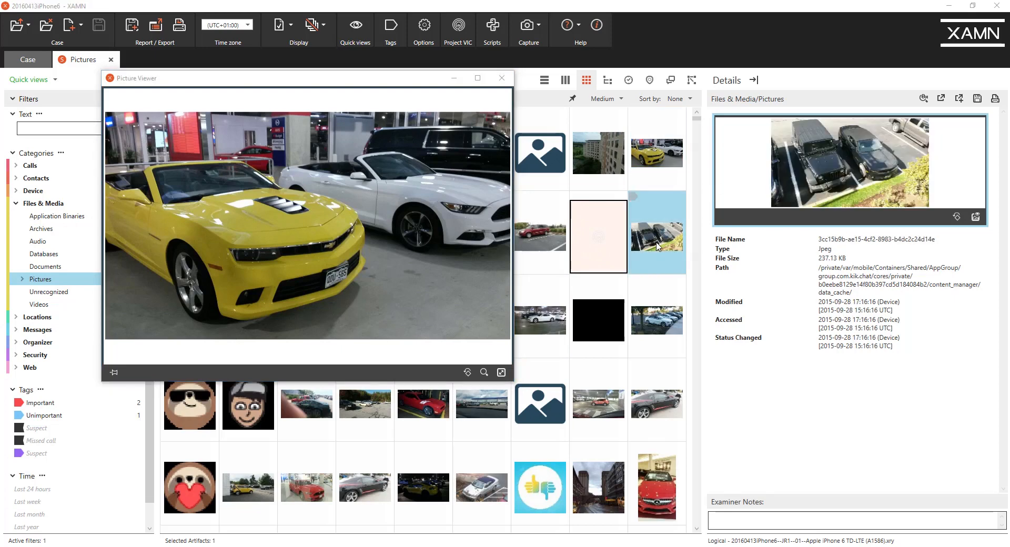
drag(1, 107, 424, 150)
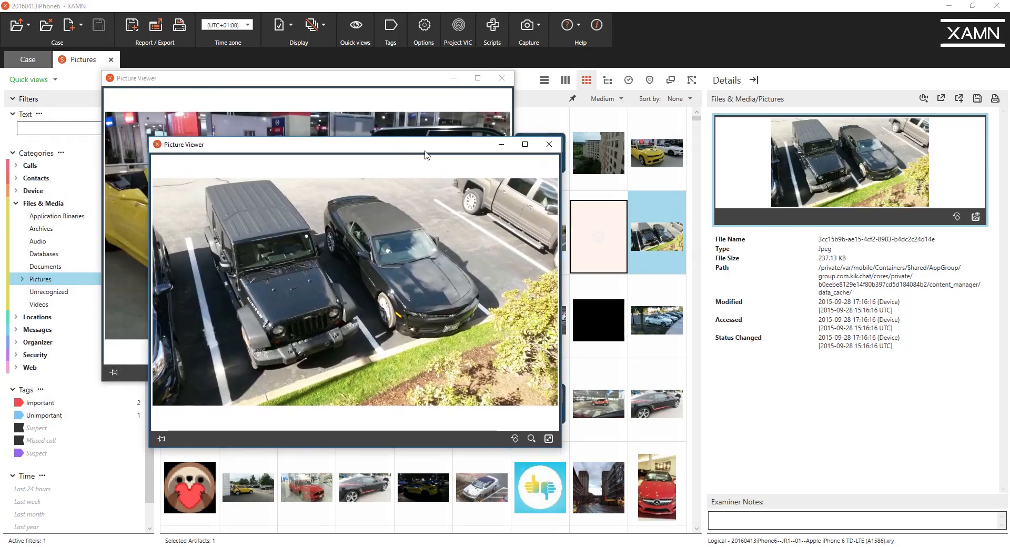
click(666, 411)
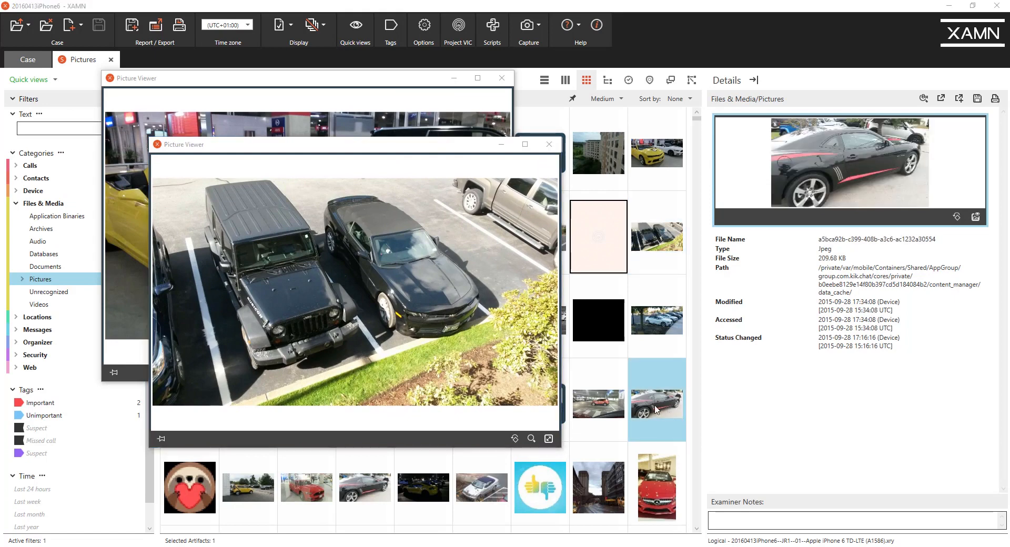
drag(1, 195, 439, 219)
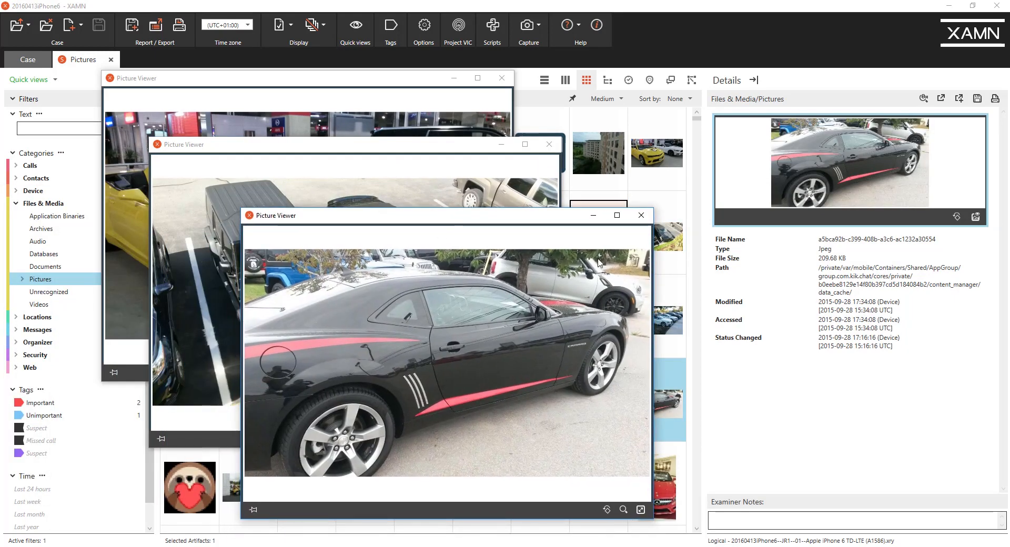
Step: Close the two extra Picture Viewer windows and pin the one showing the yellow convertible
click(640, 220)
click(550, 144)
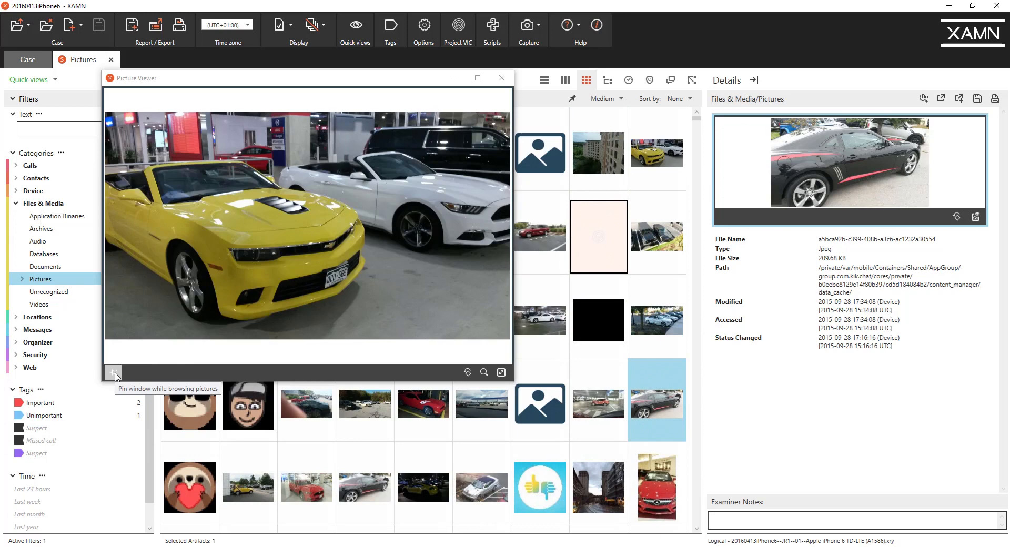
click(115, 374)
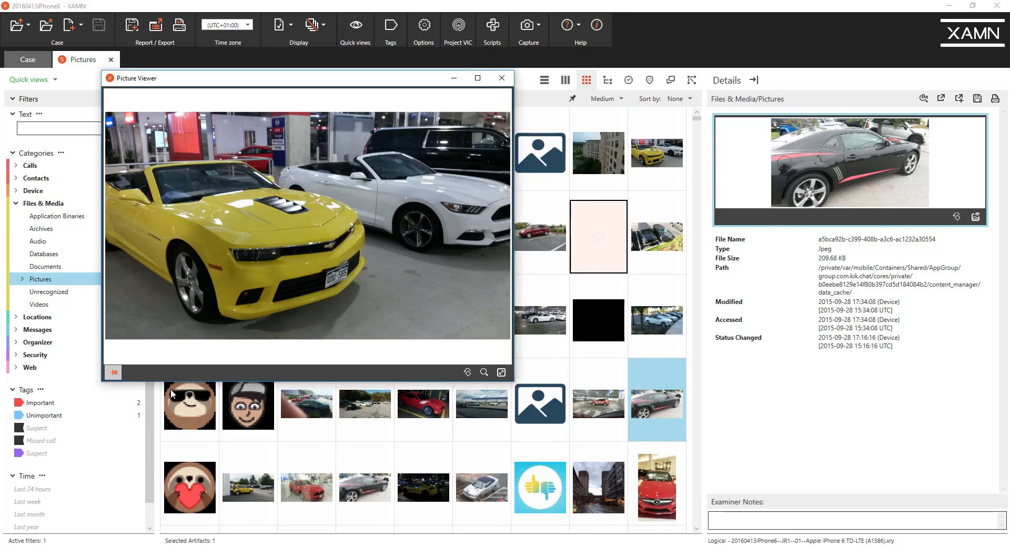
Step: Browse the fourth gallery row in the pinned Picture Viewer, viewing the black striped car in a maximized window before restoring its size
click(314, 415)
click(365, 414)
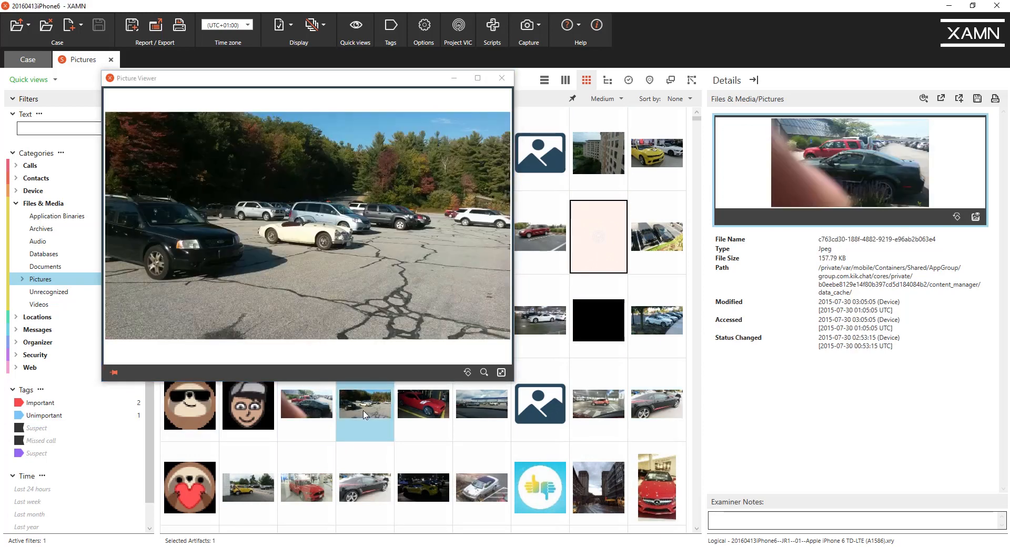
click(418, 416)
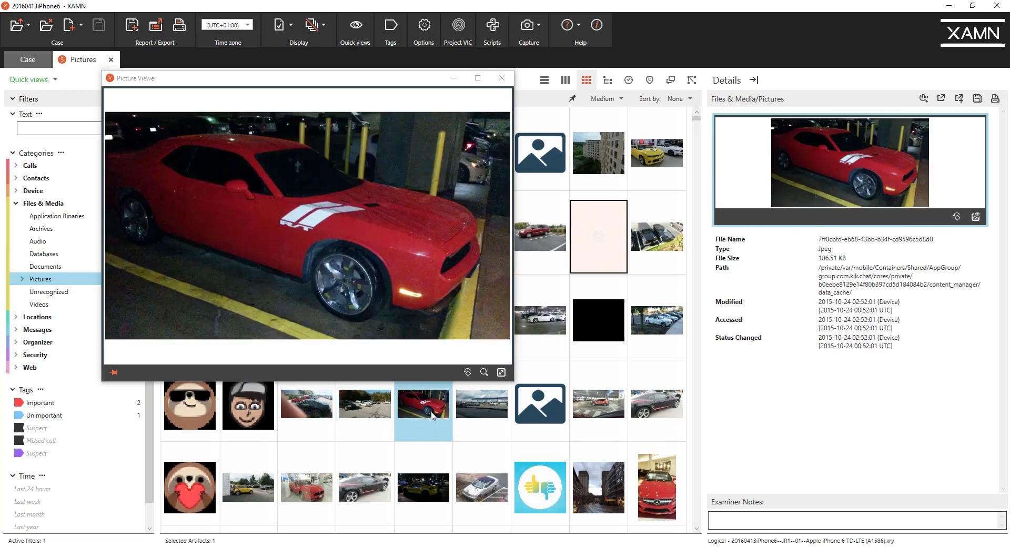
click(483, 417)
click(530, 417)
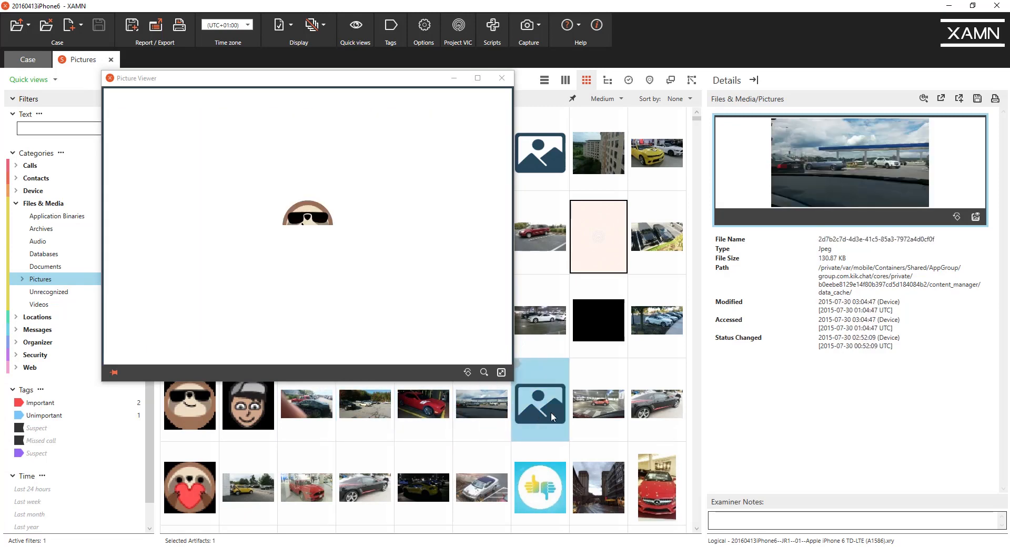
click(599, 417)
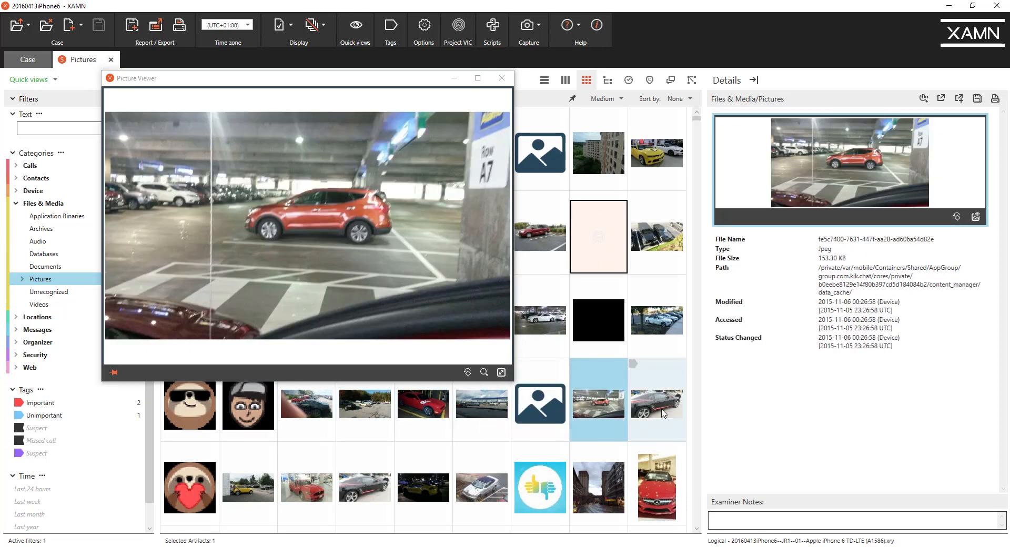
click(658, 408)
click(478, 78)
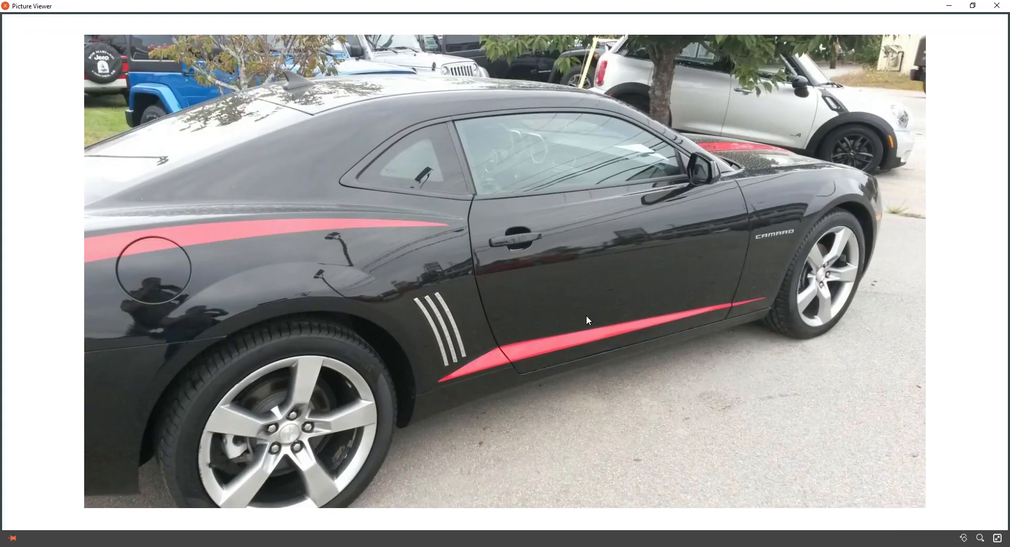
click(973, 5)
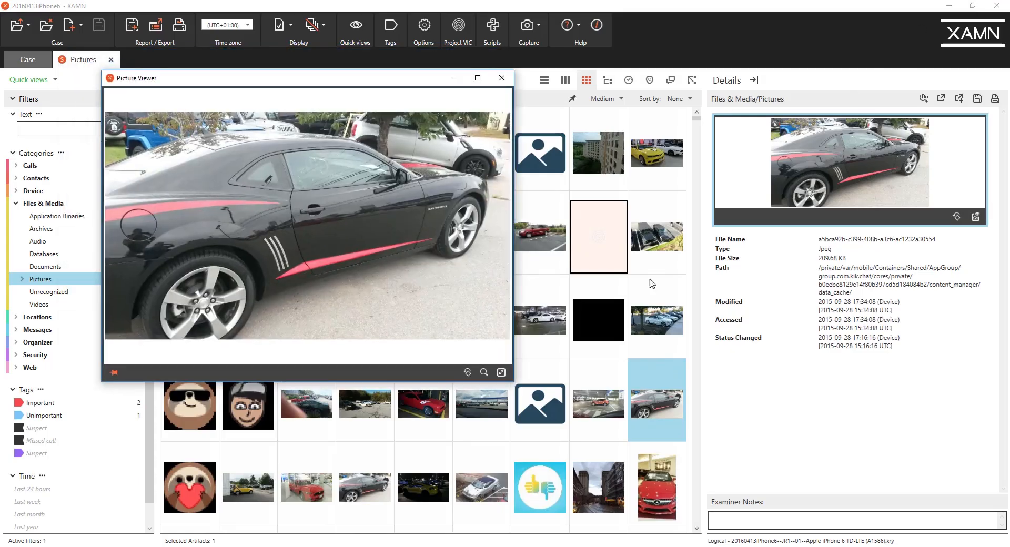
Step: View the white convertible picture and the black Jeep picture in the pinned Picture Viewer
click(670, 323)
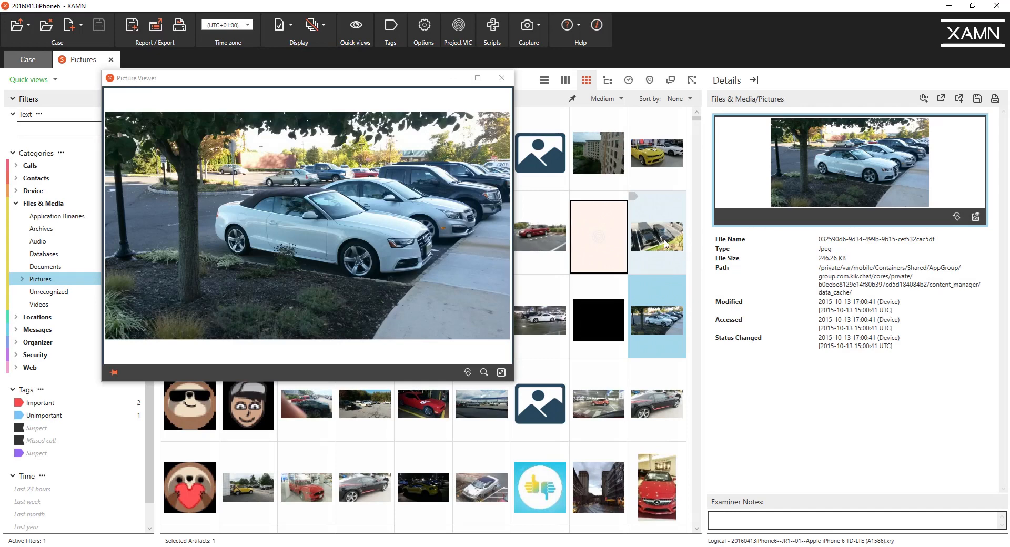
click(666, 243)
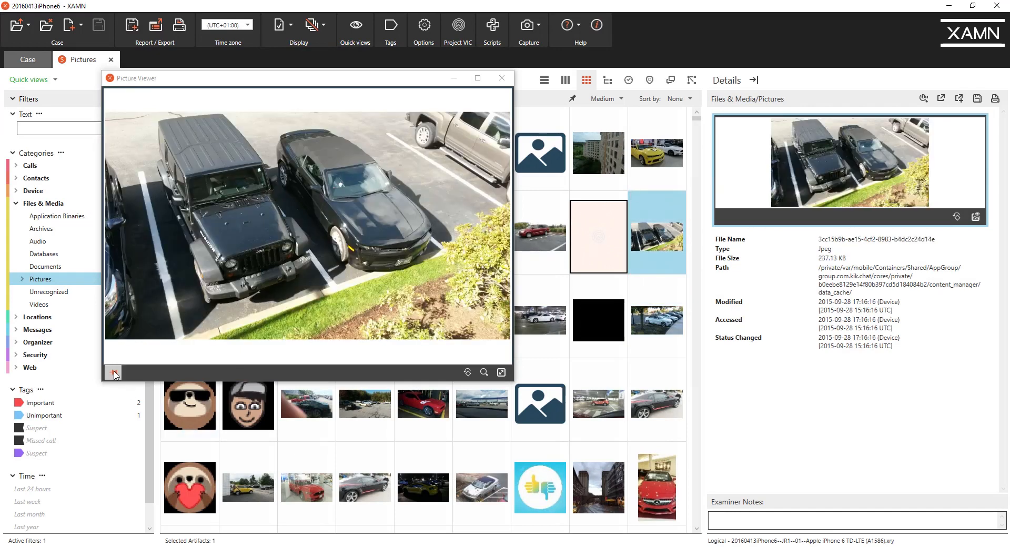
Step: Unpin the Picture Viewer, view the gas station picture in a second window, and close both viewers
click(115, 373)
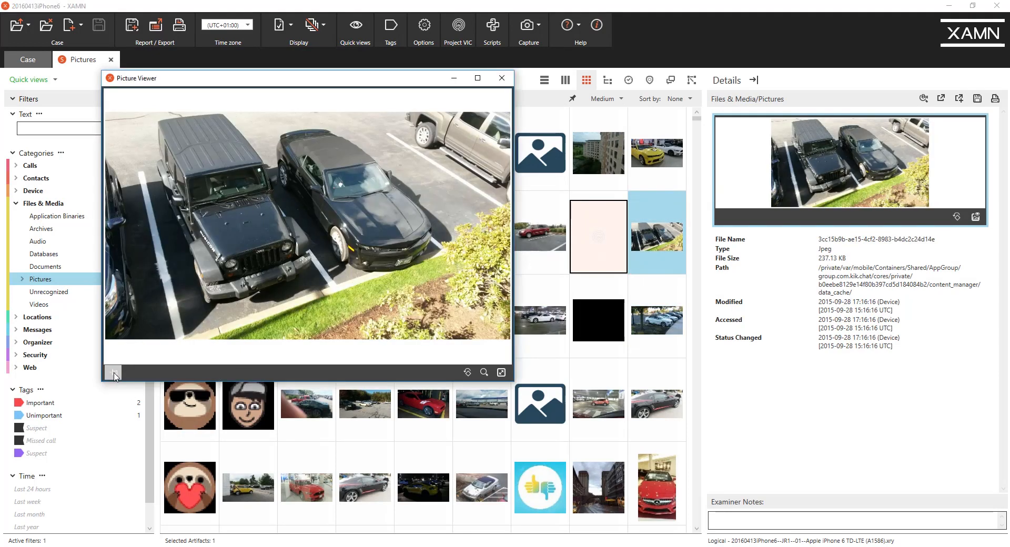
click(486, 418)
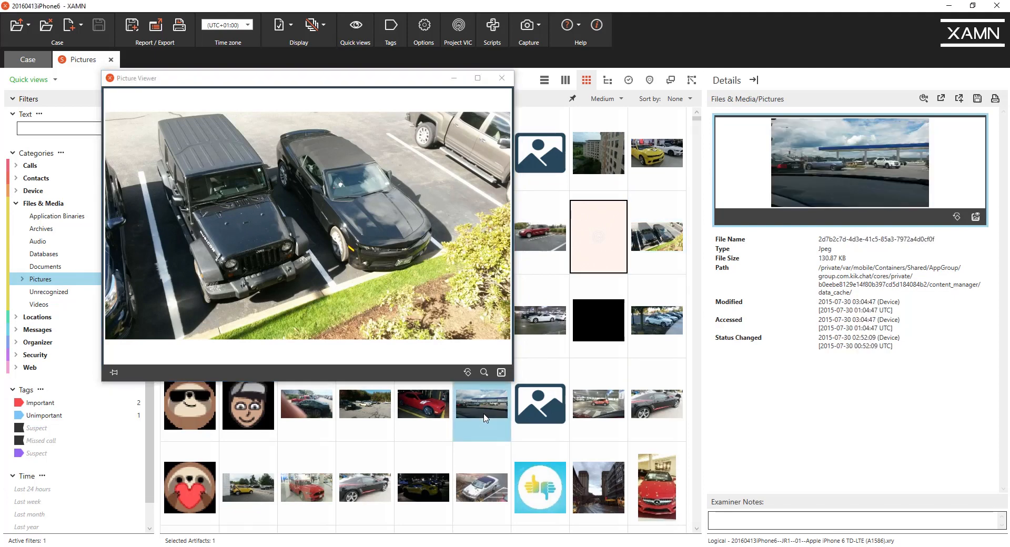
drag(0, 108, 449, 135)
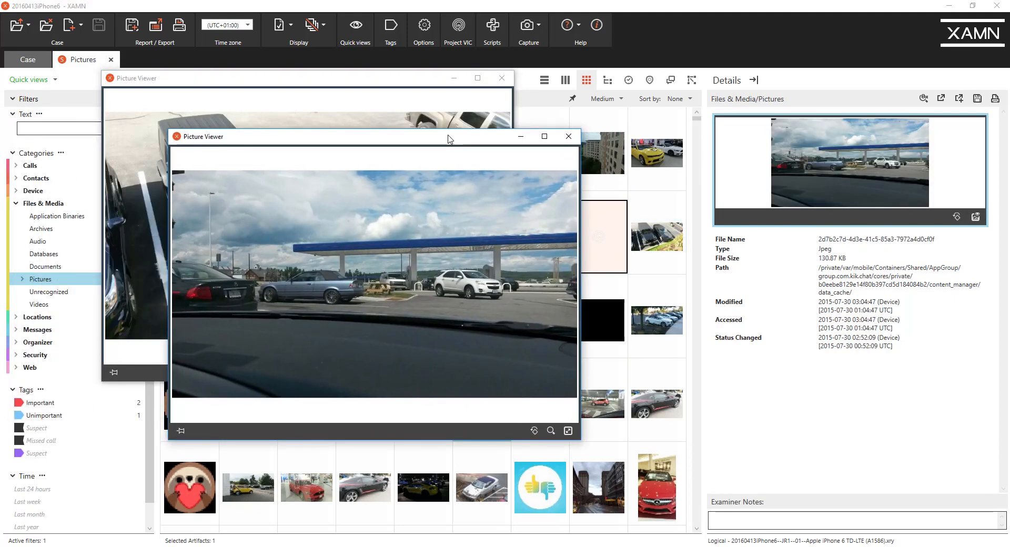
click(569, 136)
click(500, 79)
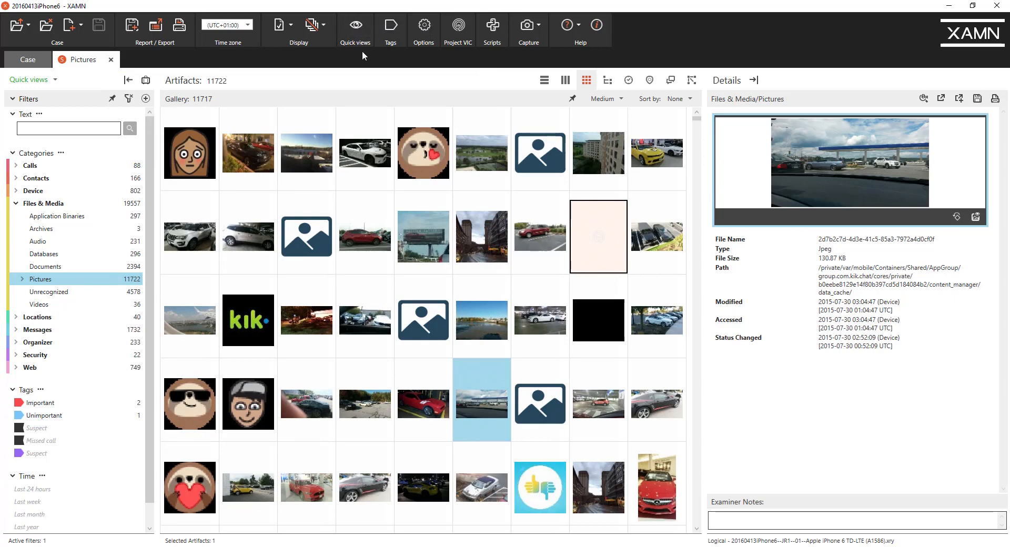
Step: Try the detail panel option that prevents animated gif files from playing automatically, switch it off again, and accept the options
click(424, 28)
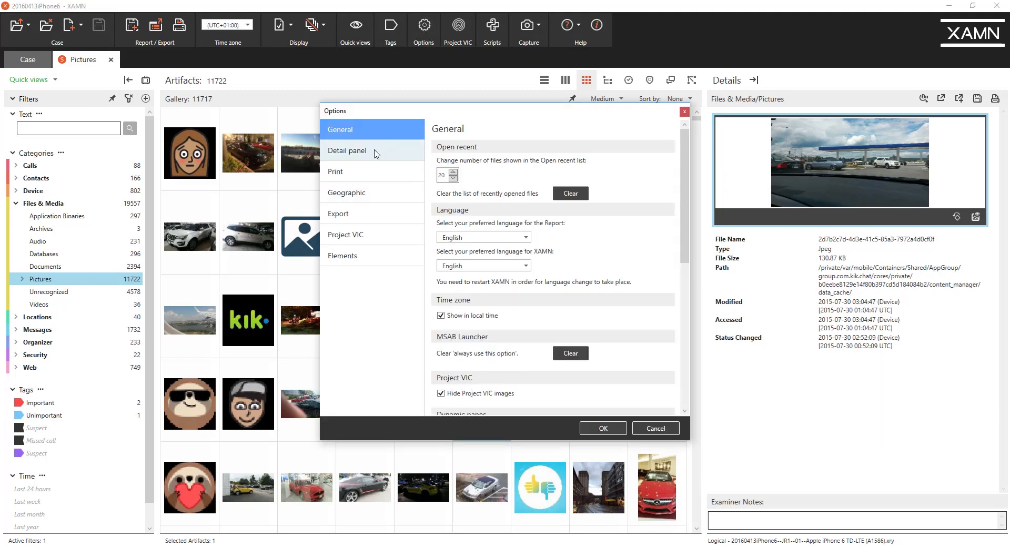
click(375, 152)
click(441, 271)
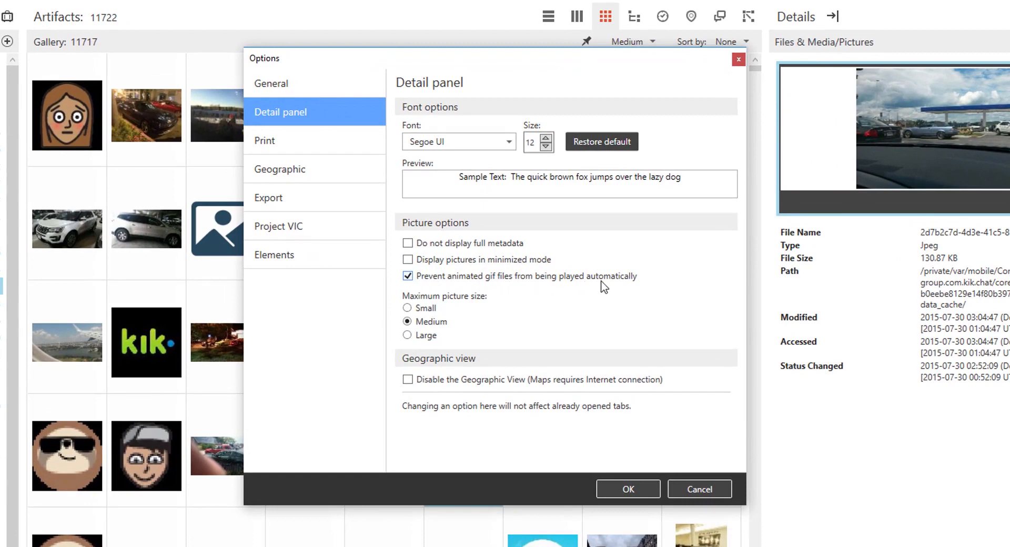
click(409, 277)
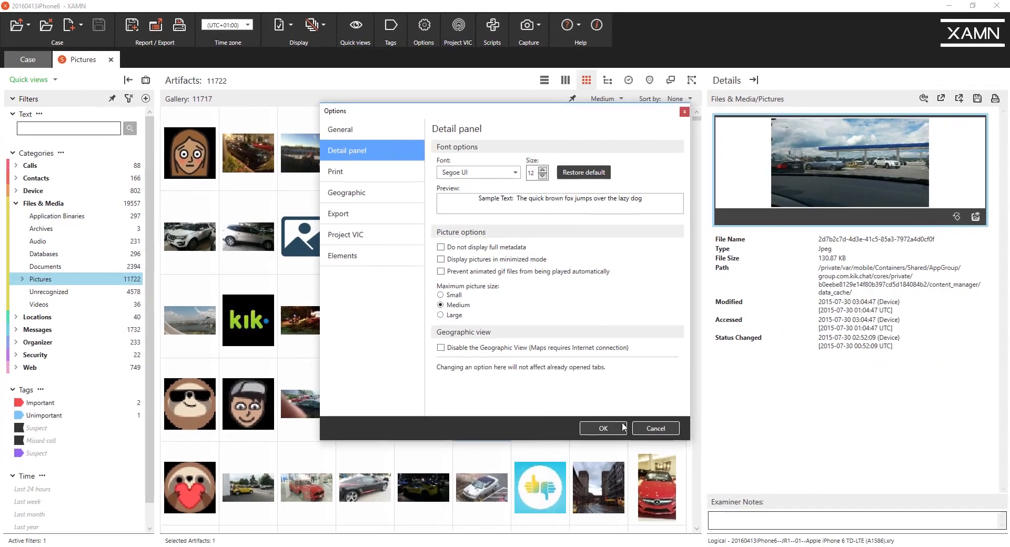
click(624, 427)
Step: Filter the pictures by the text "gif" and select the spinning loading-circle picture to view its details
click(62, 129)
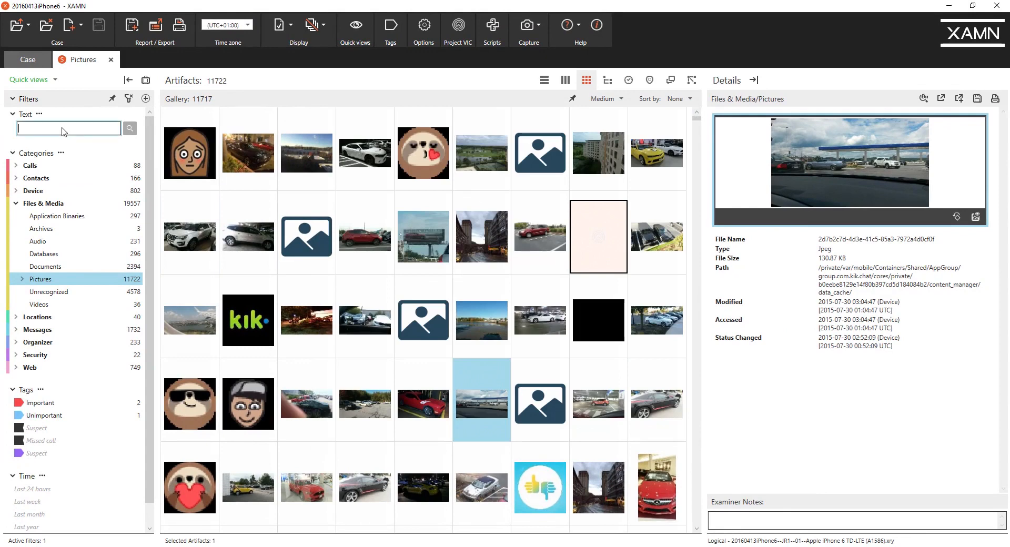
text(gif)
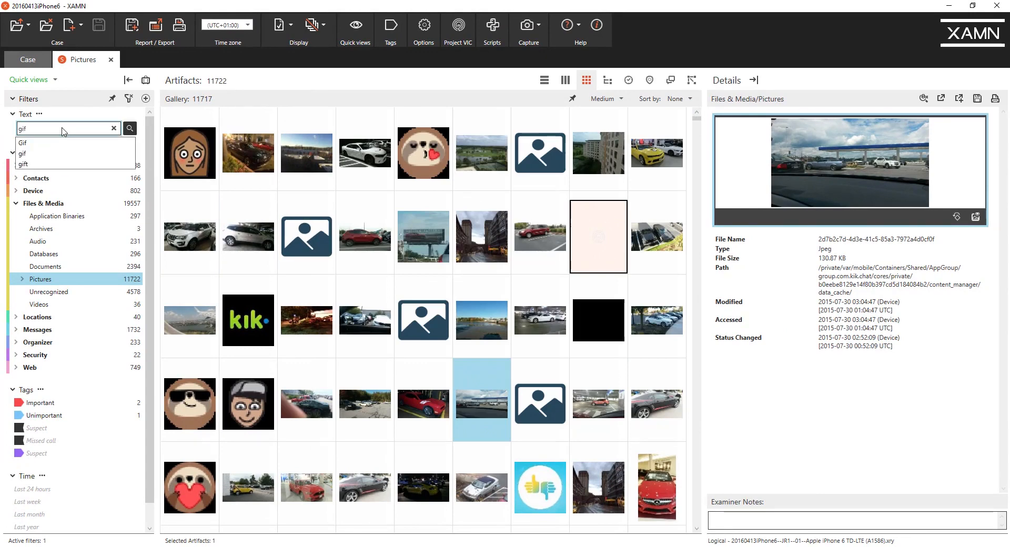
key(Return)
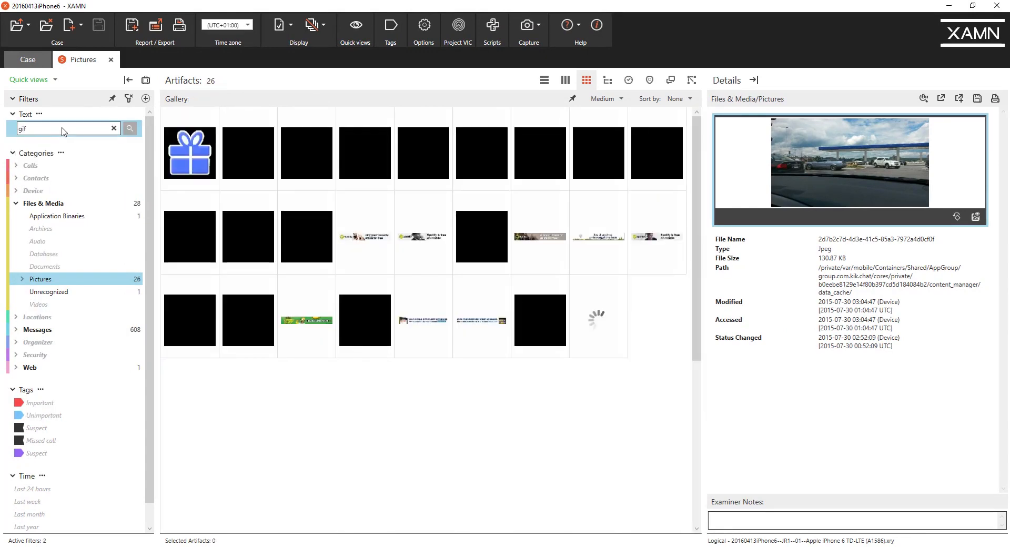
click(589, 339)
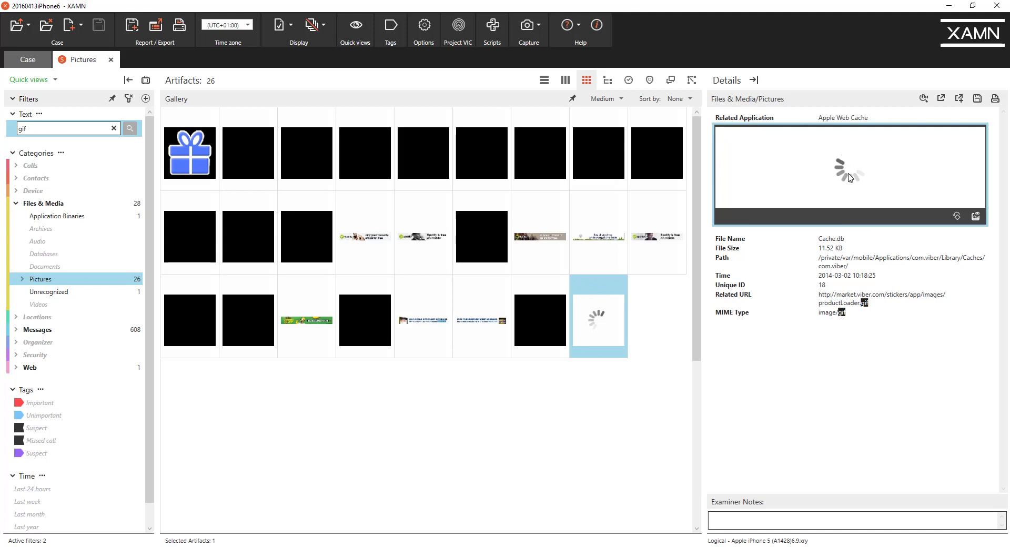
Step: Turn on the detail panel option that prevents animated gif files from being played automatically, accept the options, and close the Pictures tab
click(425, 31)
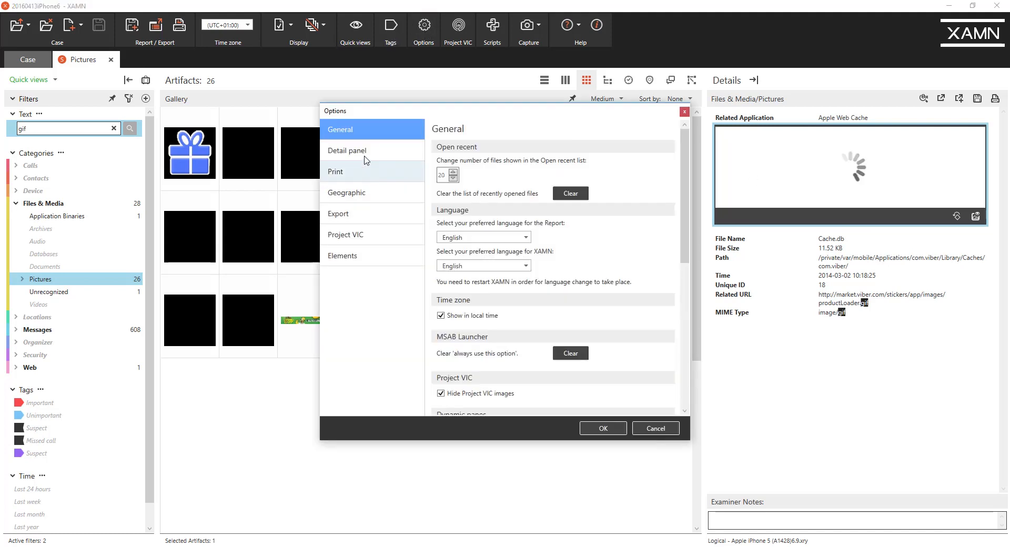
click(367, 158)
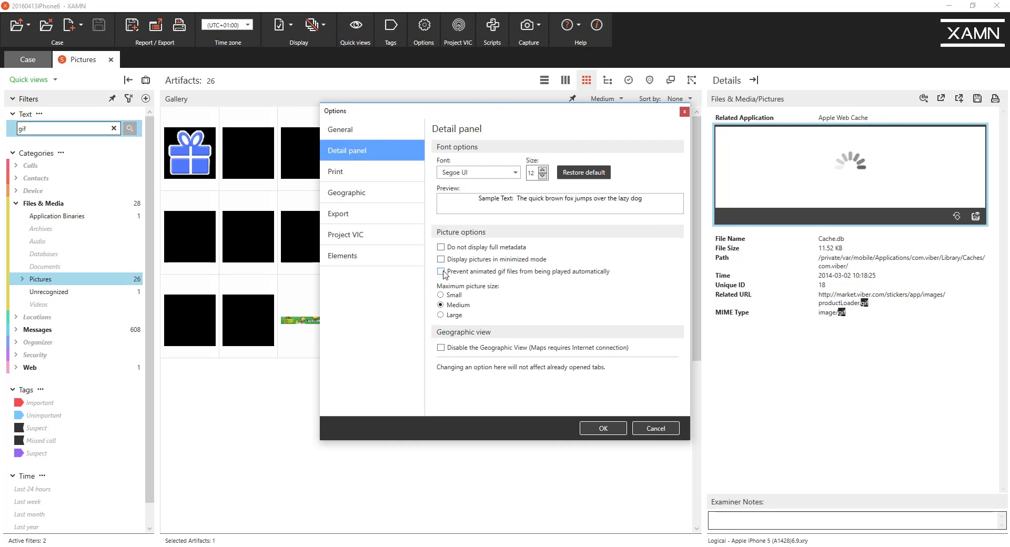
click(441, 272)
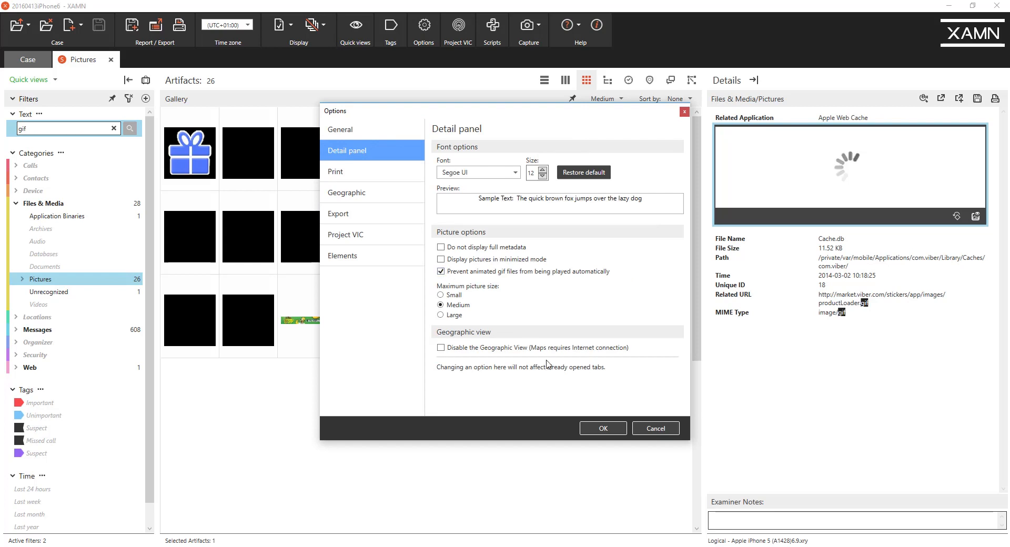
click(603, 429)
click(110, 59)
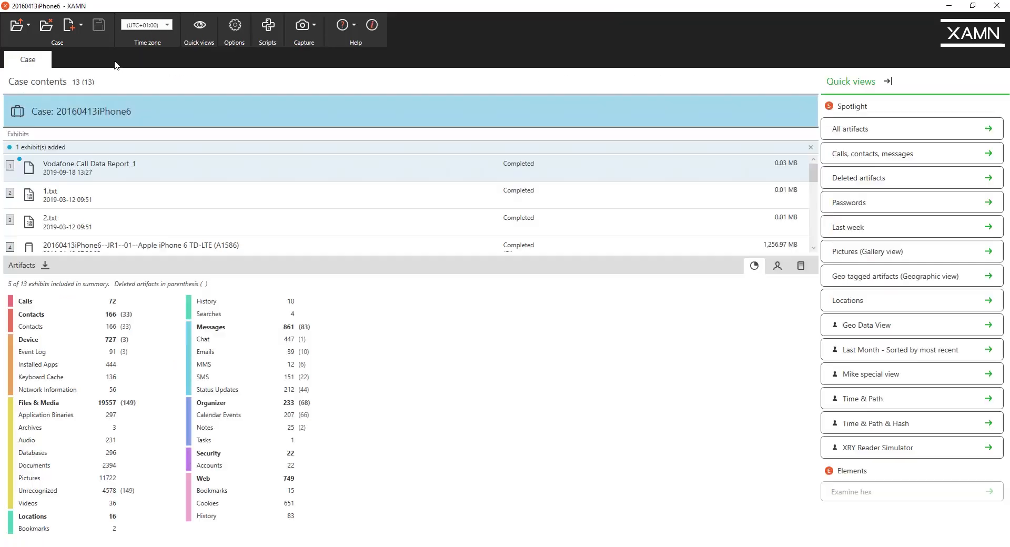
Step: Reopen the case's Pictures artifacts, filter them by "Gif", and select the loading-circle picture in the gallery view
click(54, 478)
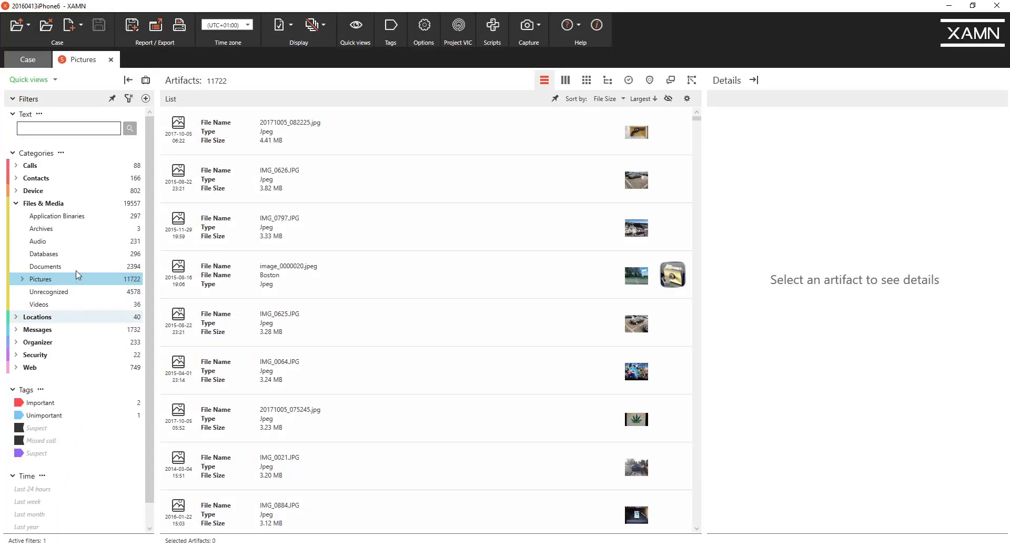
click(45, 130)
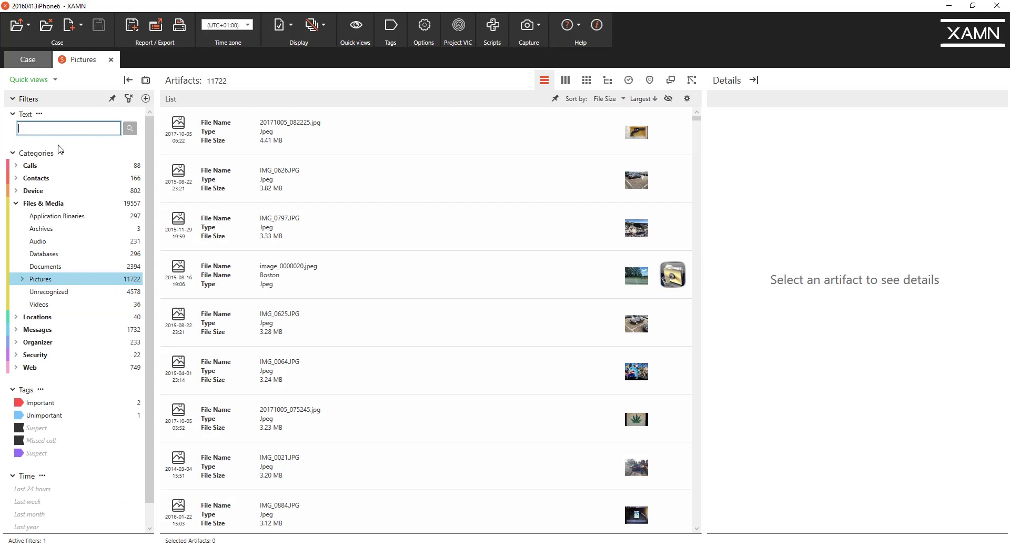
text(Gif)
key(Return)
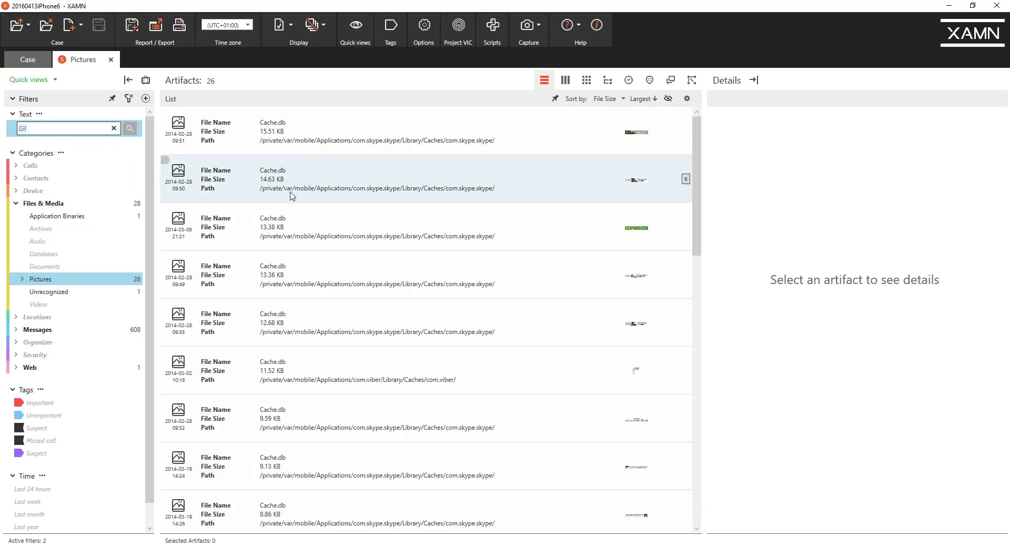
click(586, 80)
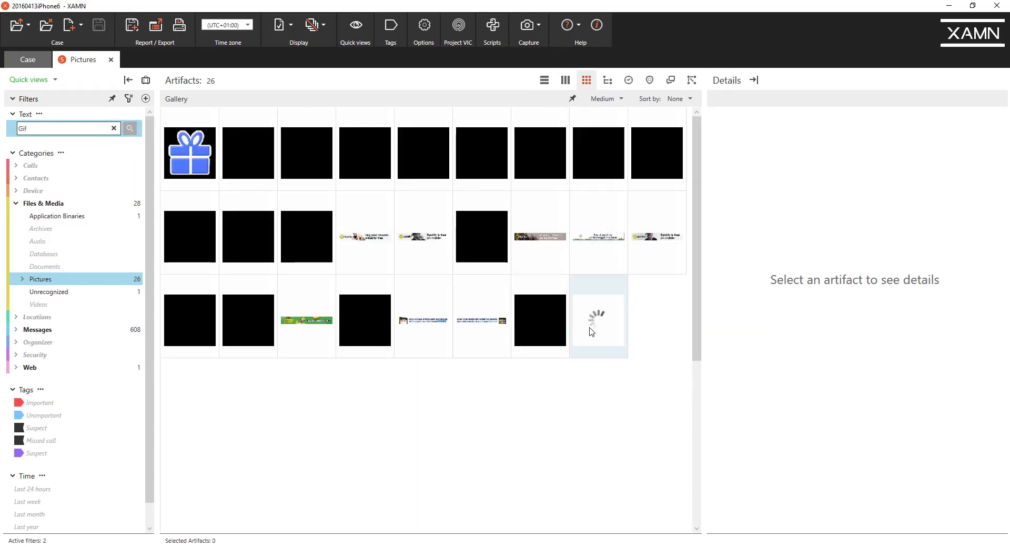
click(592, 331)
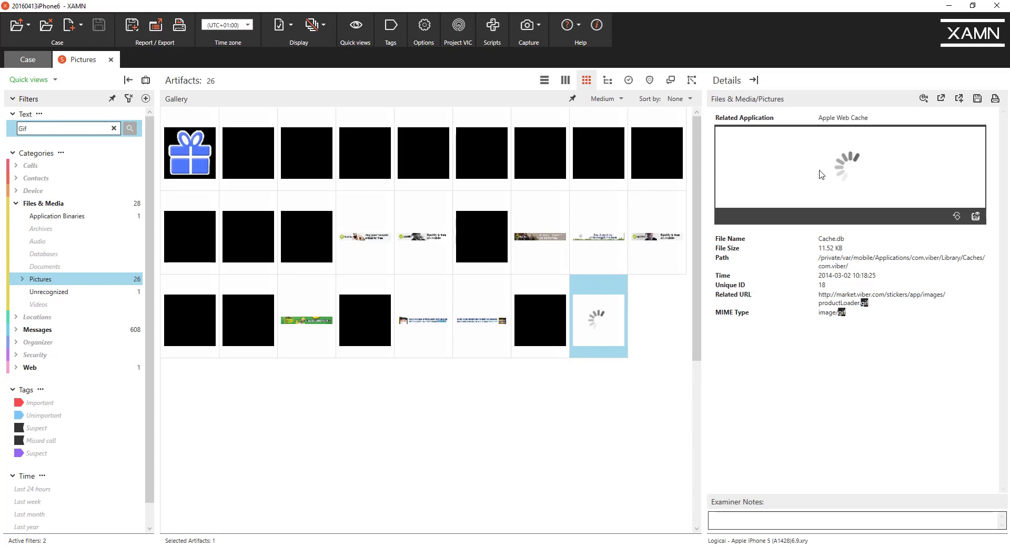
Step: Run a Project VIC check on the filtered artifacts using the ImporterVICS.db database and dismiss the result
click(460, 26)
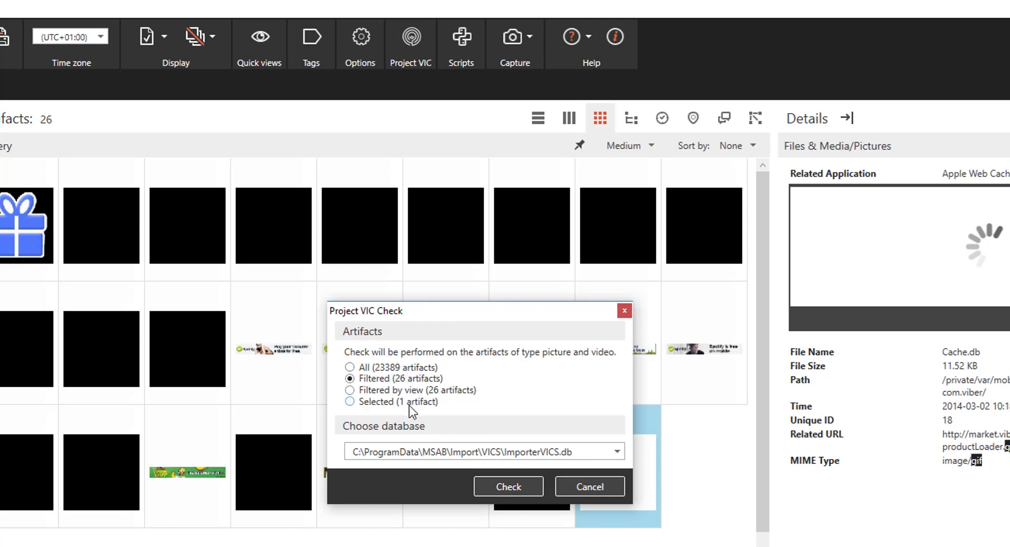
click(523, 485)
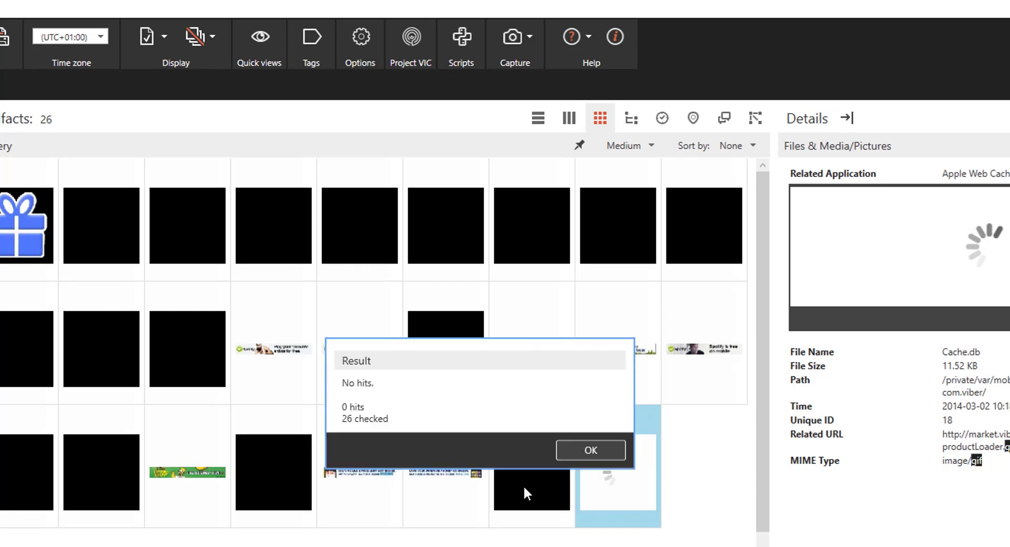
click(591, 450)
Step: Run the Project VIC check on all artifacts using the ImporterVICS.db database and accept the result to open the hits
click(411, 37)
click(374, 367)
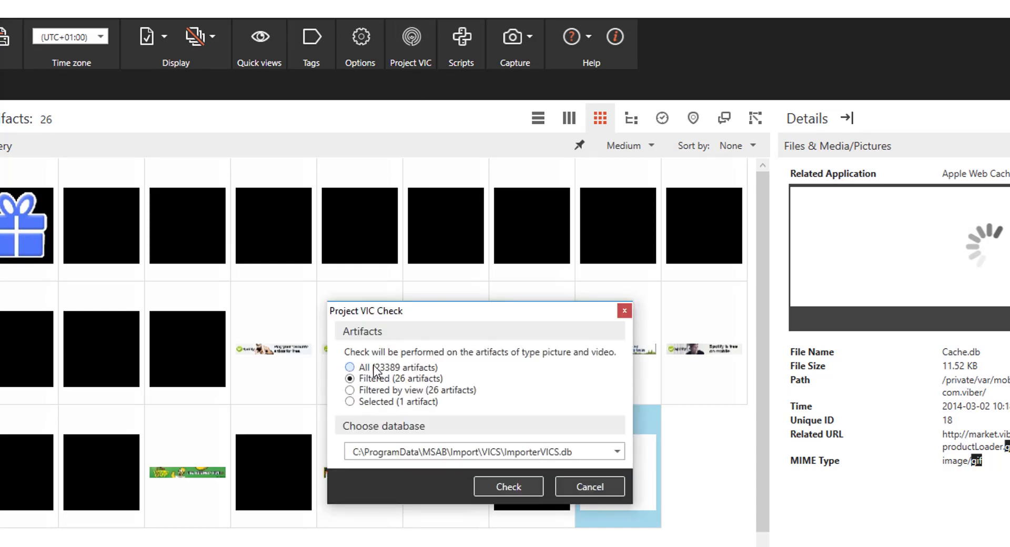
click(525, 487)
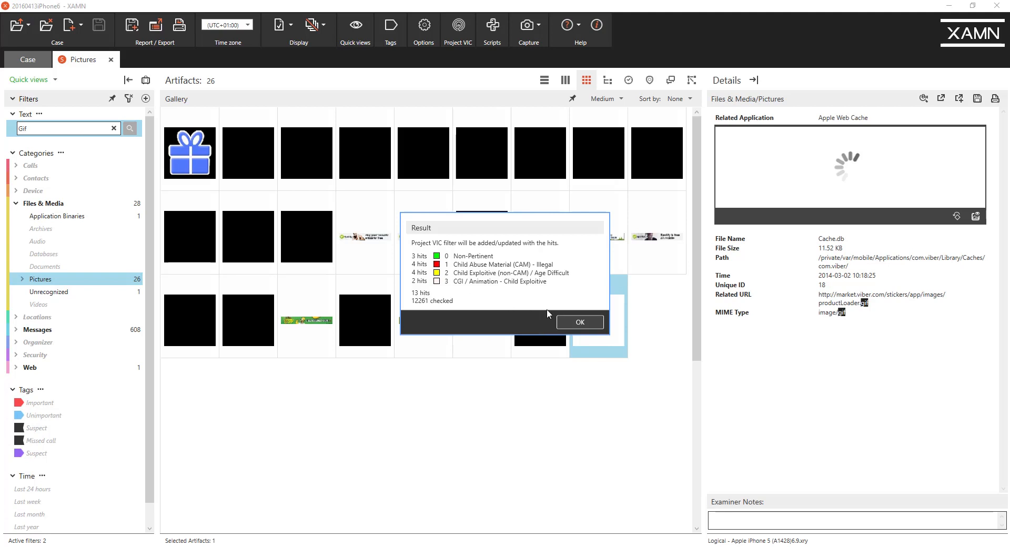
click(581, 323)
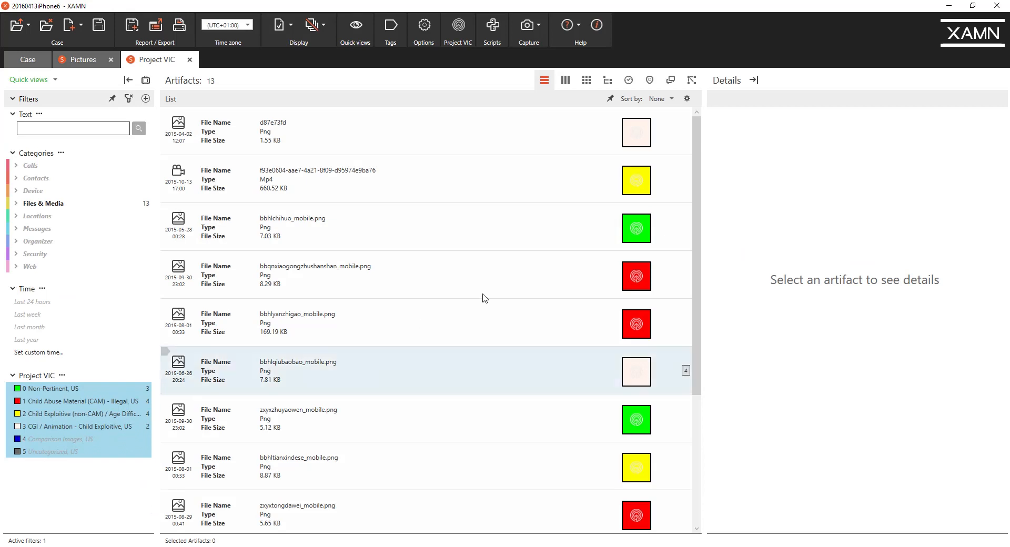
Step: View the green bbhlchihuo_mobile.png hit in the Picture Viewer, and inspect the red bbqnxiaogongzhushanshan_mobile.png hit in the gallery view
click(547, 235)
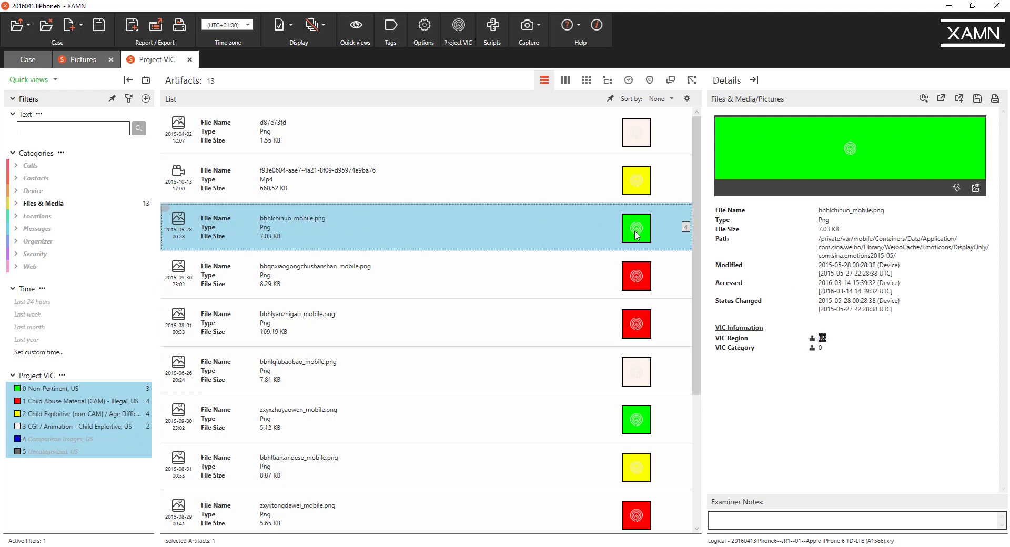
click(976, 188)
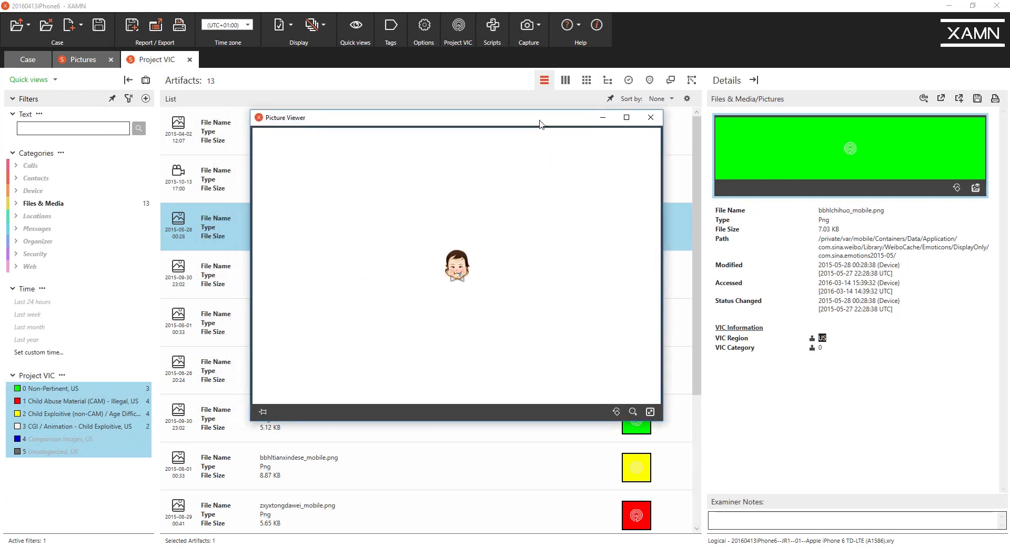
click(657, 122)
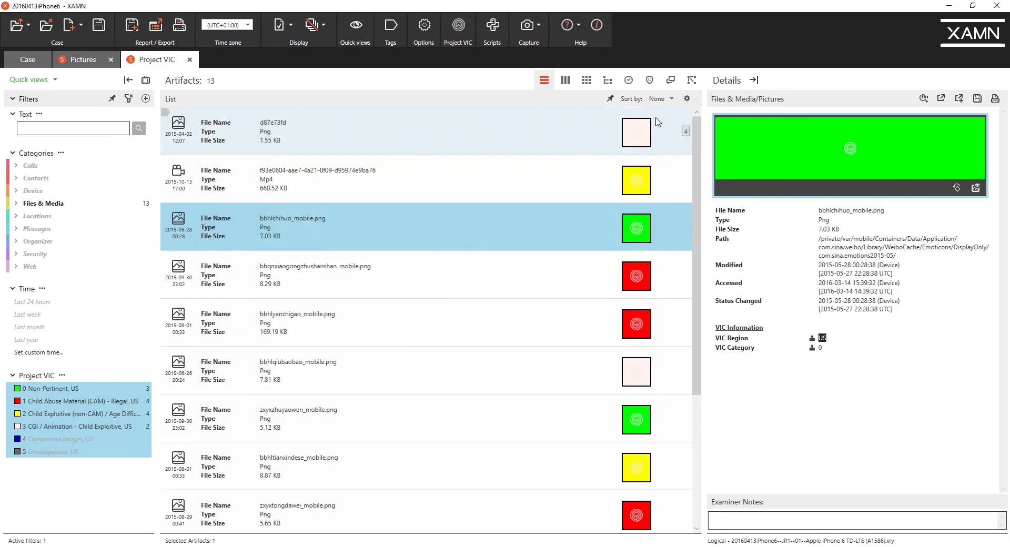
click(587, 80)
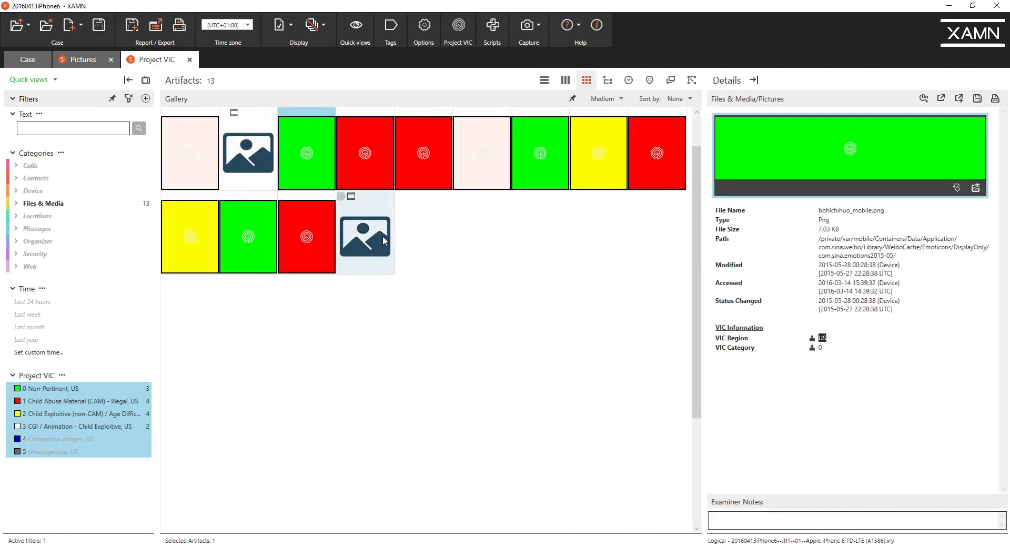
click(365, 166)
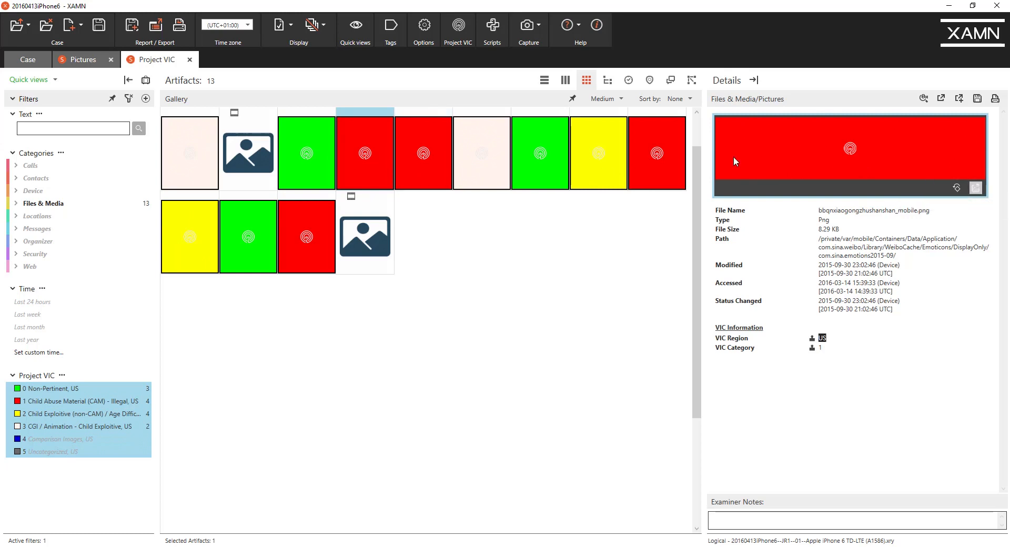
Step: Examine the Project VIC options, including the available geographic legislation profiles, without changing the profile
click(424, 27)
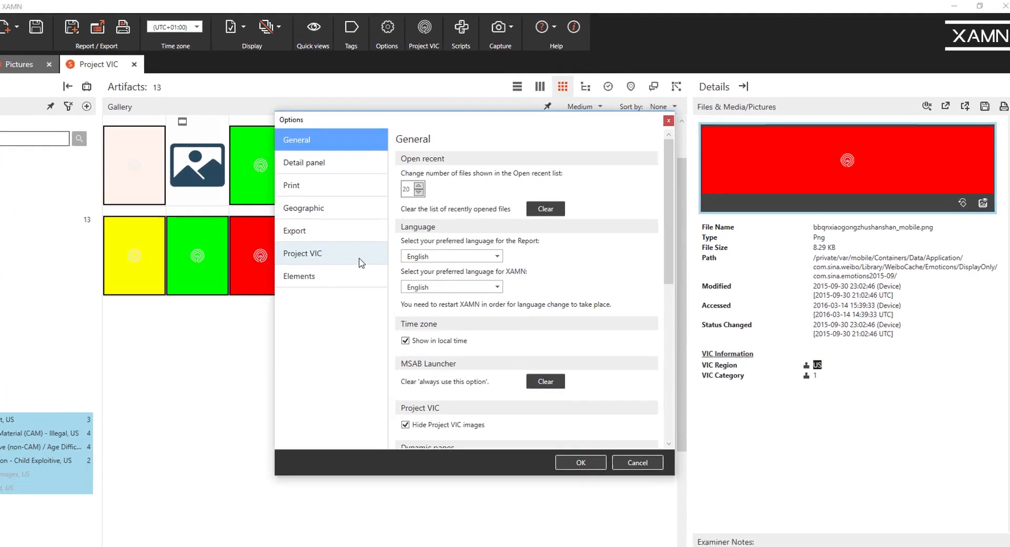
click(398, 242)
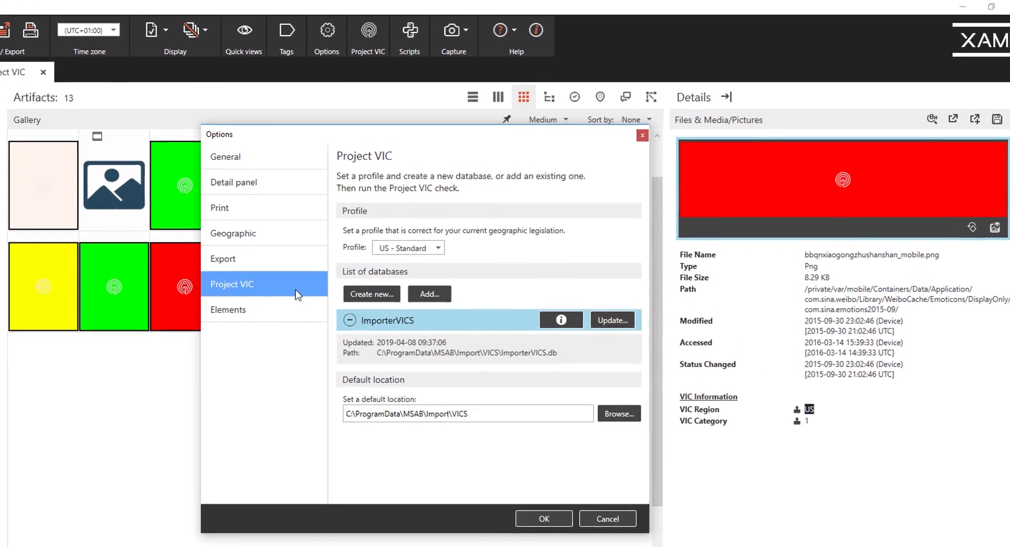
click(437, 249)
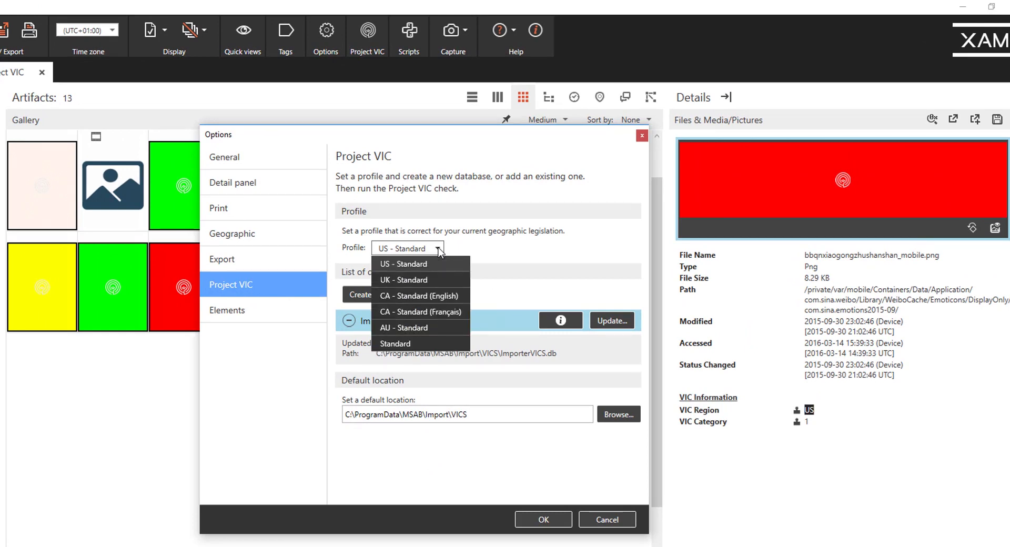
click(438, 249)
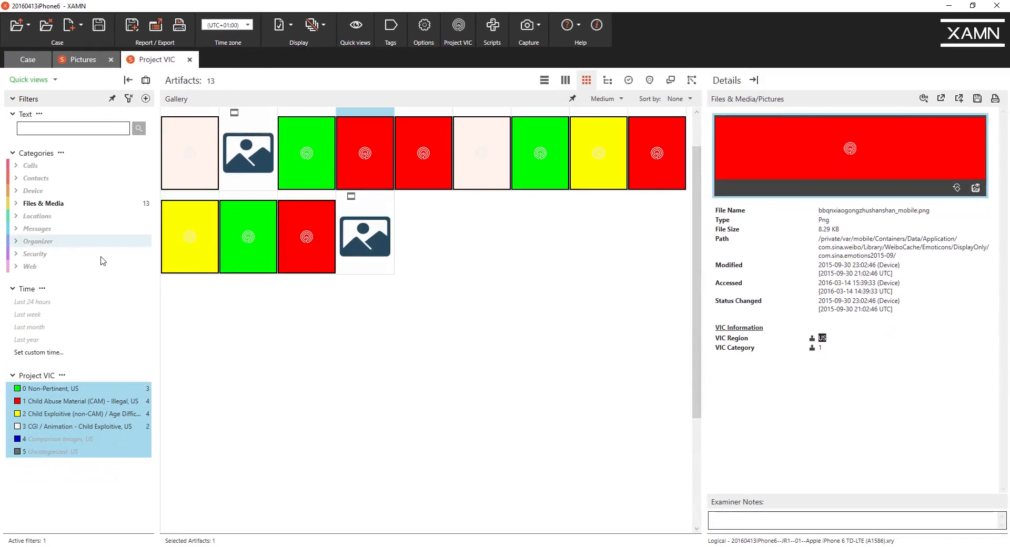
click(129, 99)
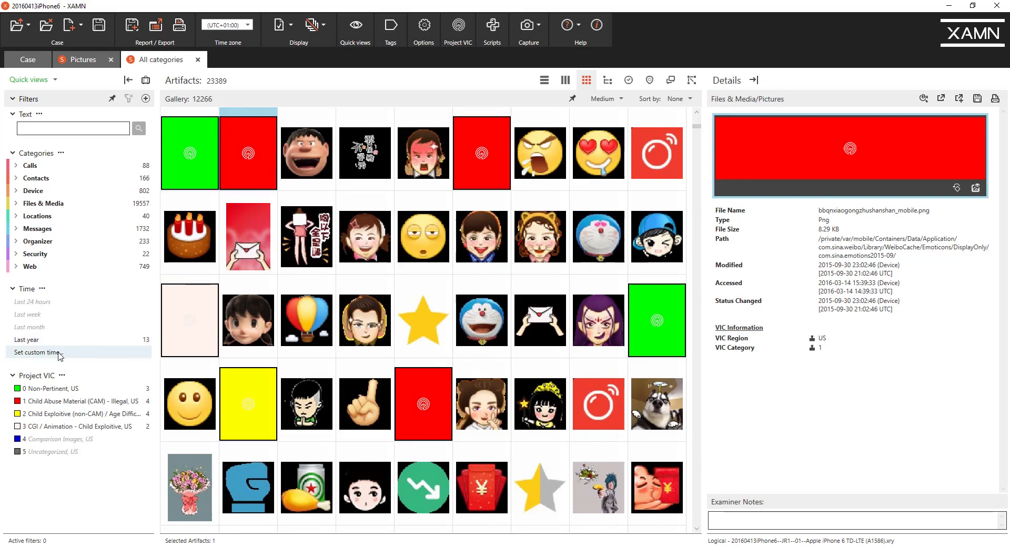
click(58, 353)
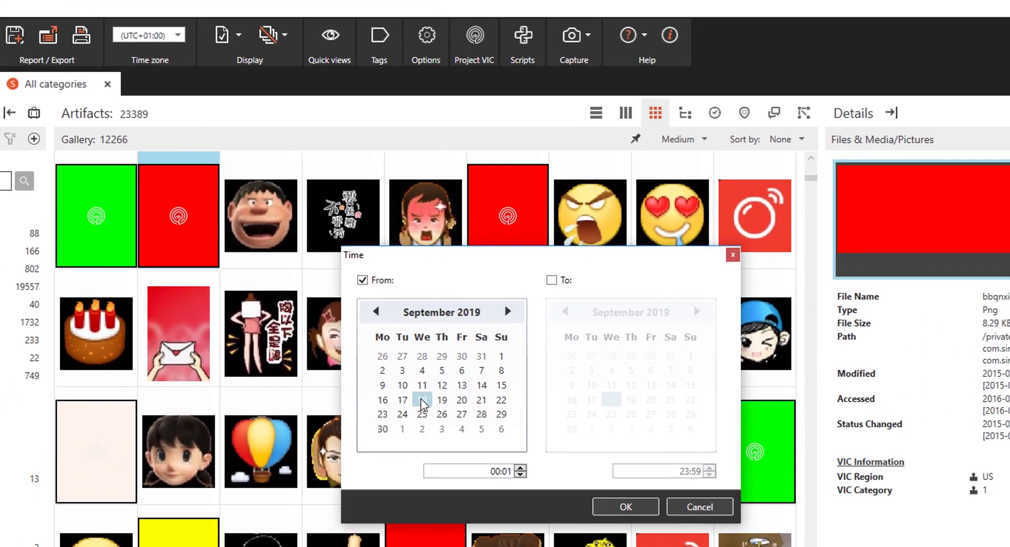
click(551, 279)
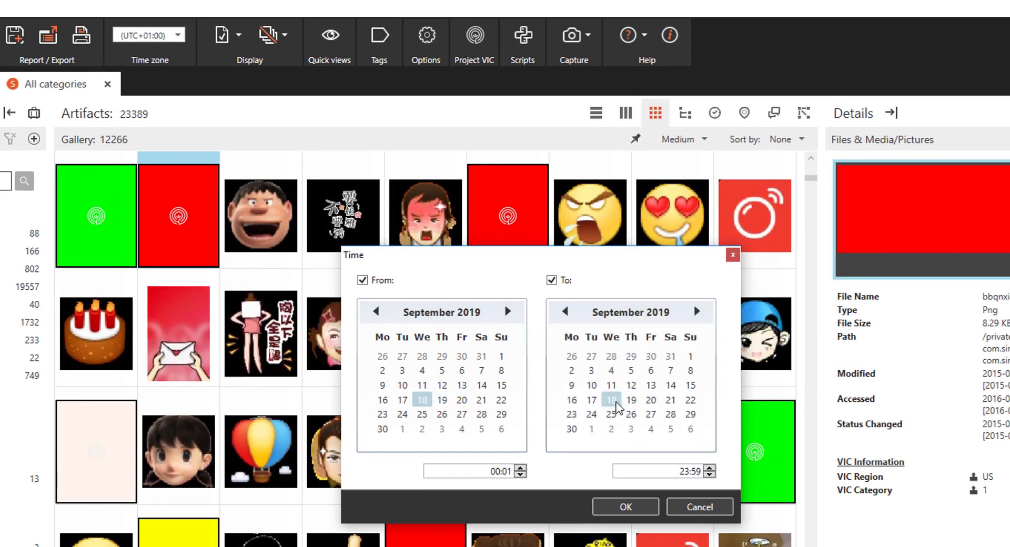
click(690, 429)
click(639, 507)
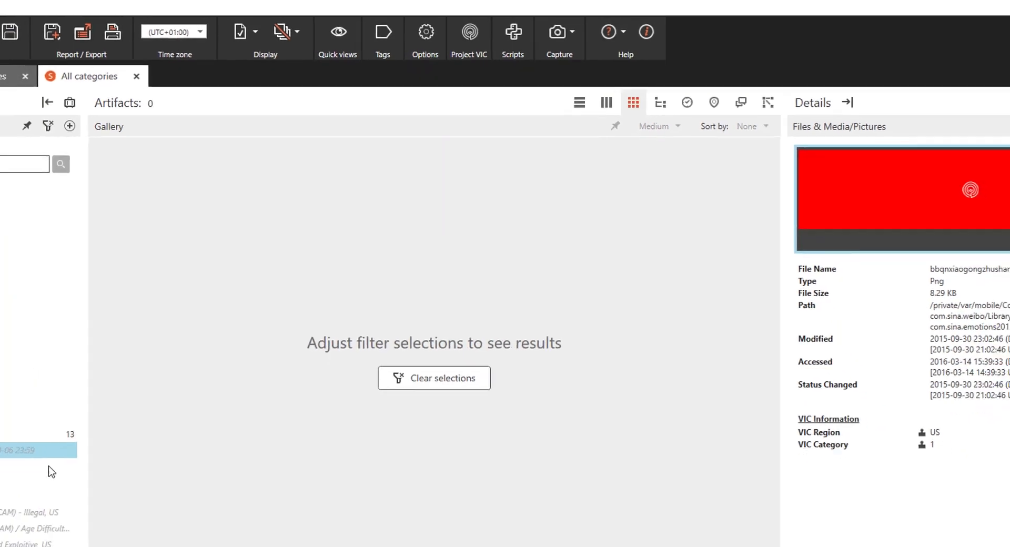
click(434, 378)
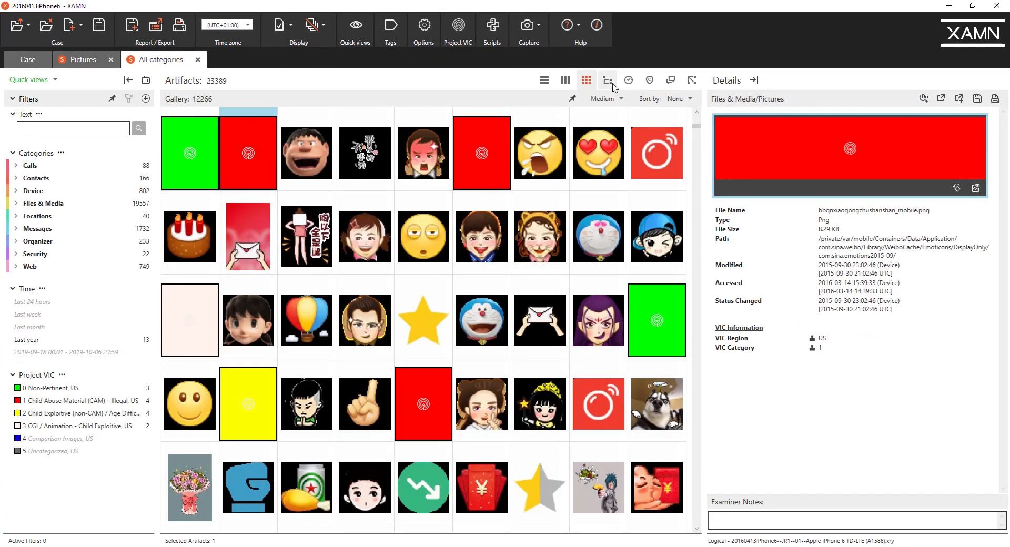
Step: Show the artifacts in the chat view and inspect the service message and the "Hey nope" message in the third Kik conversation
click(669, 81)
click(251, 185)
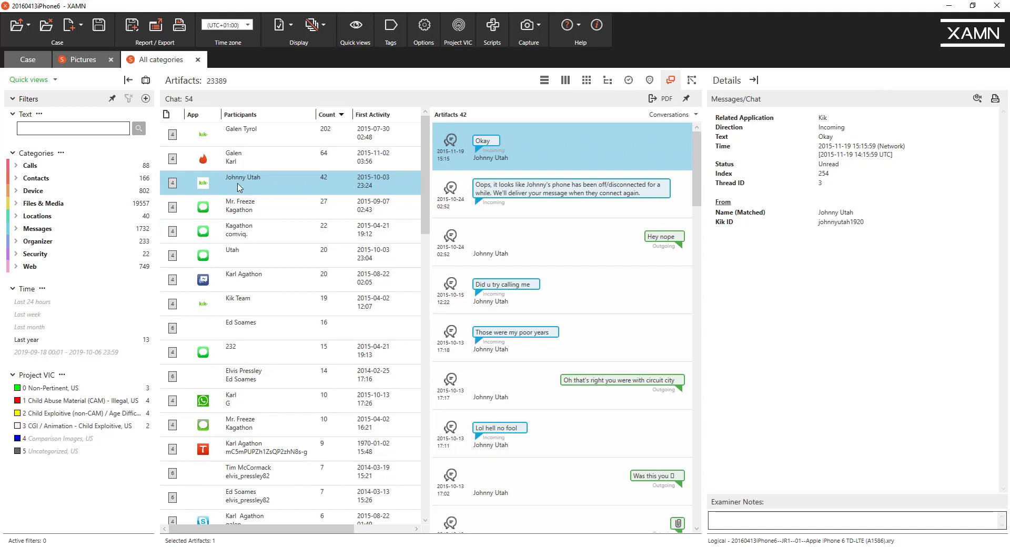
click(597, 213)
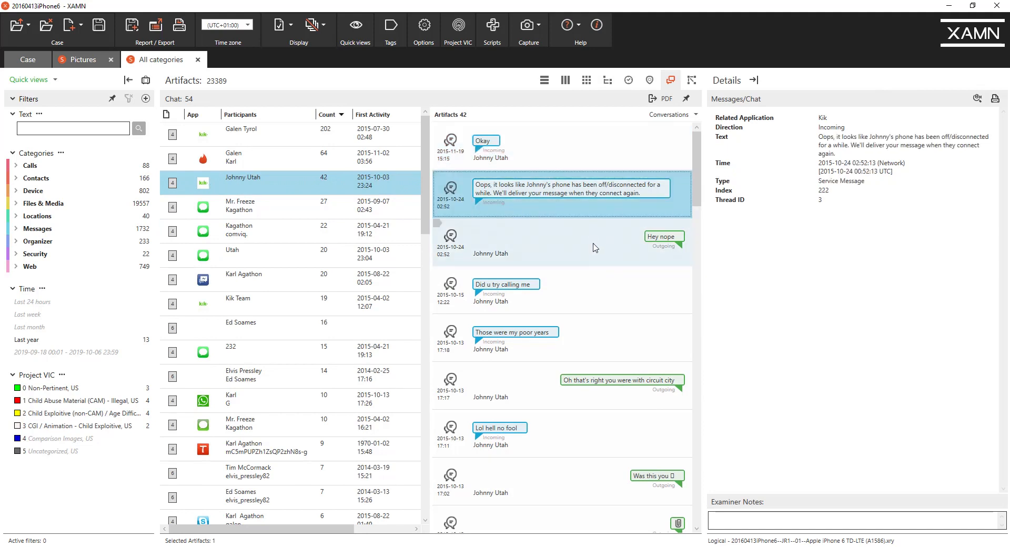
click(595, 247)
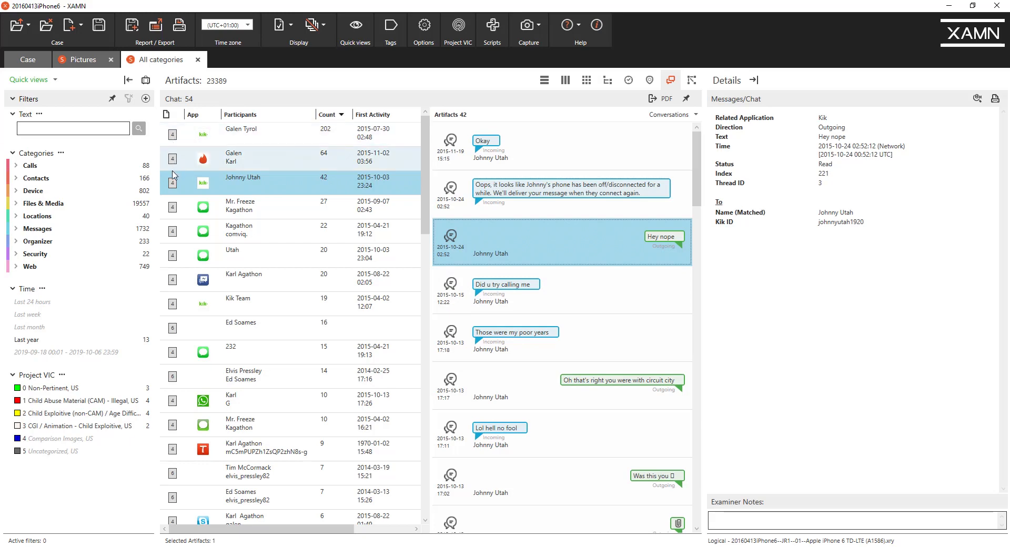
Step: Look further down the conversation list, check the exhibits listed in the case contents, and return to the chat view
scroll(198, 368, down, 3)
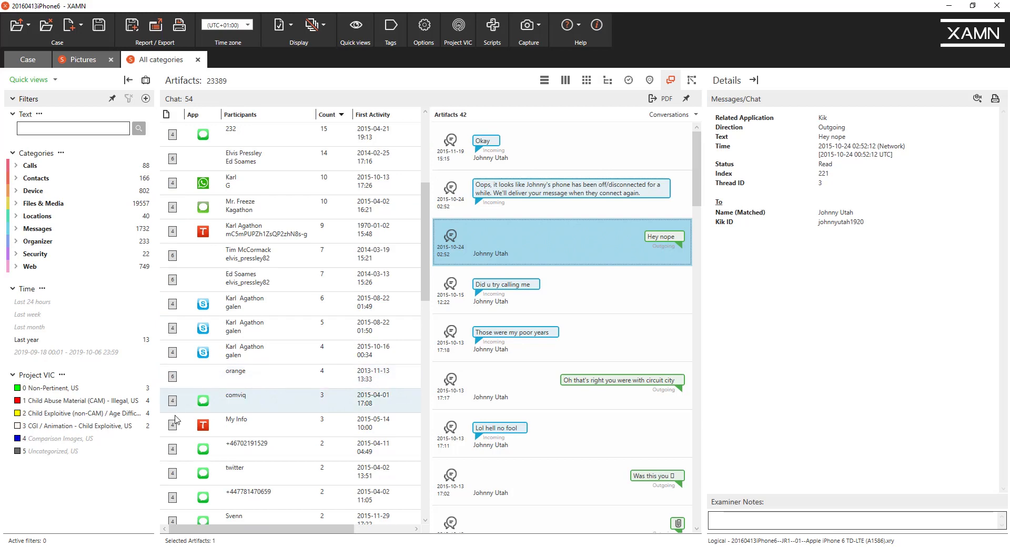
click(28, 61)
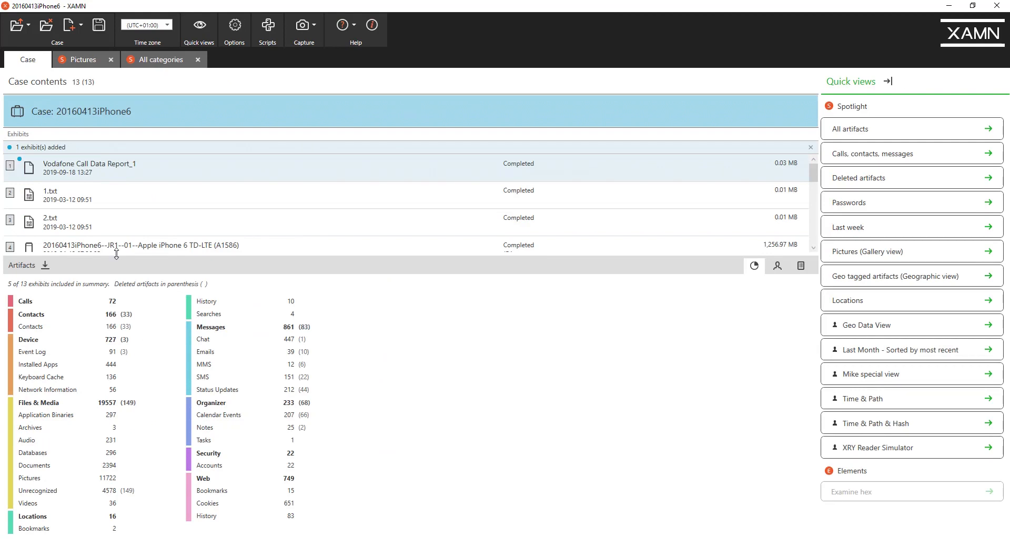
mouse_move(116, 255)
mouse_down()
mouse_move(117, 441)
mouse_move(131, 250)
mouse_up()
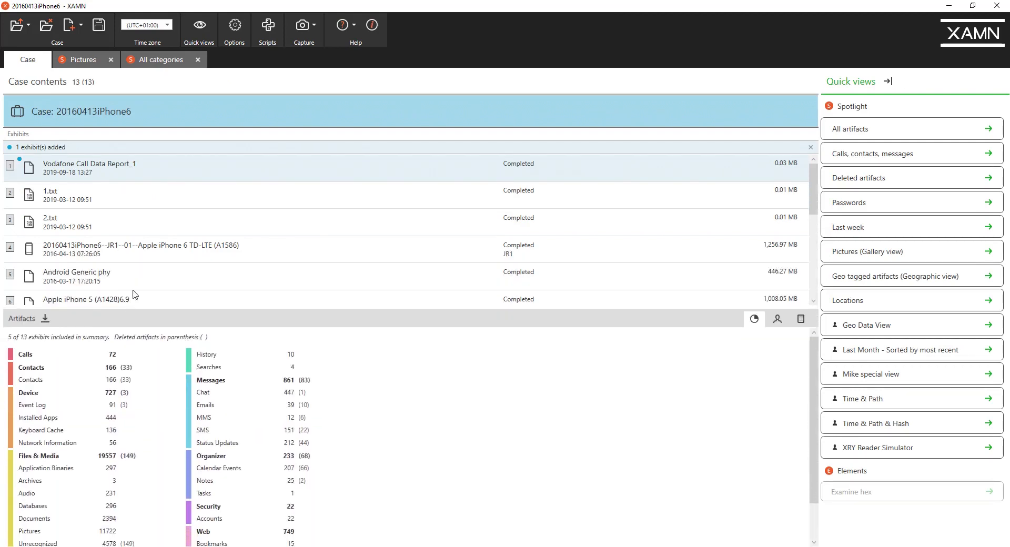
click(149, 63)
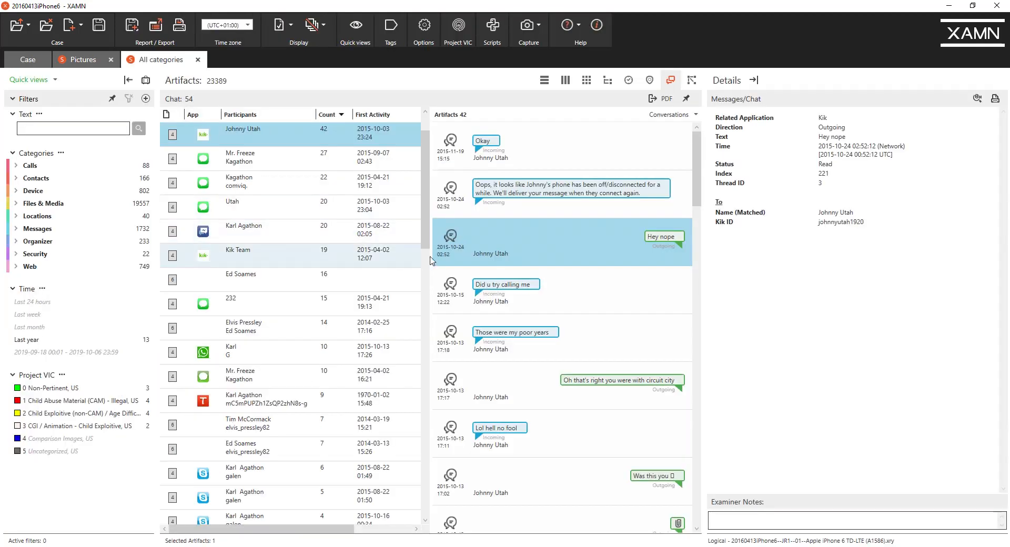
Step: Export the selected Kik conversation as a PDF report named 20160413iPhone6 to the Desktop, replacing the existing export
click(661, 101)
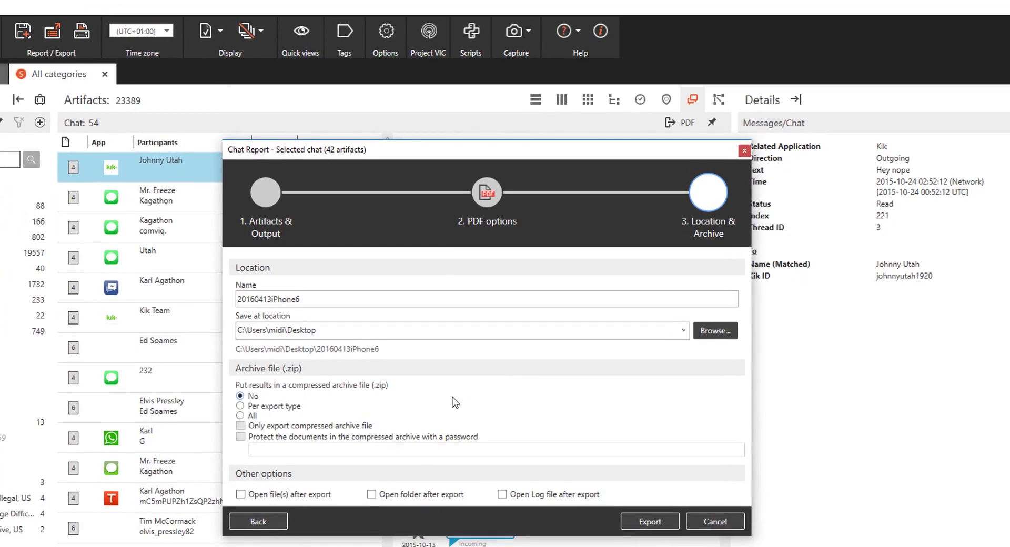
click(649, 521)
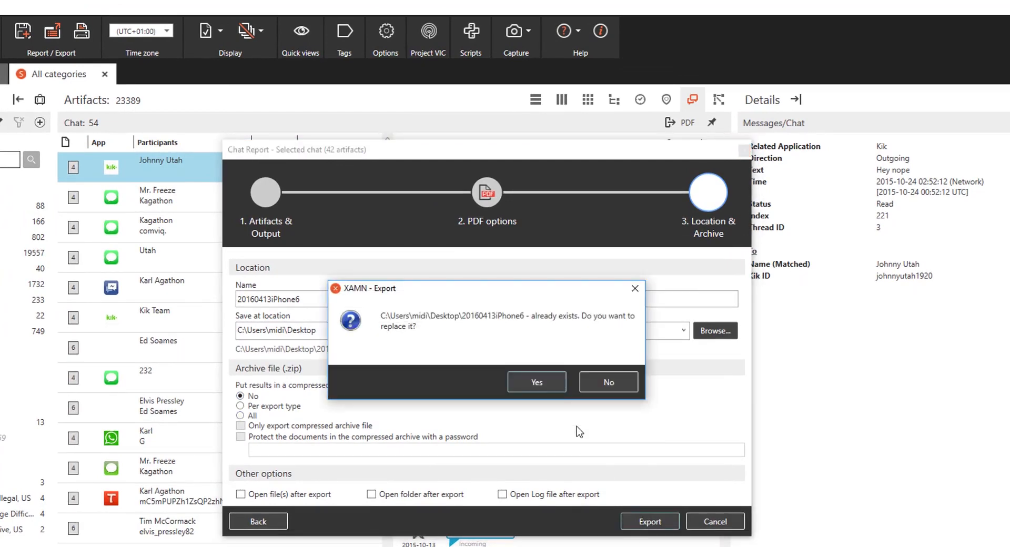
click(536, 382)
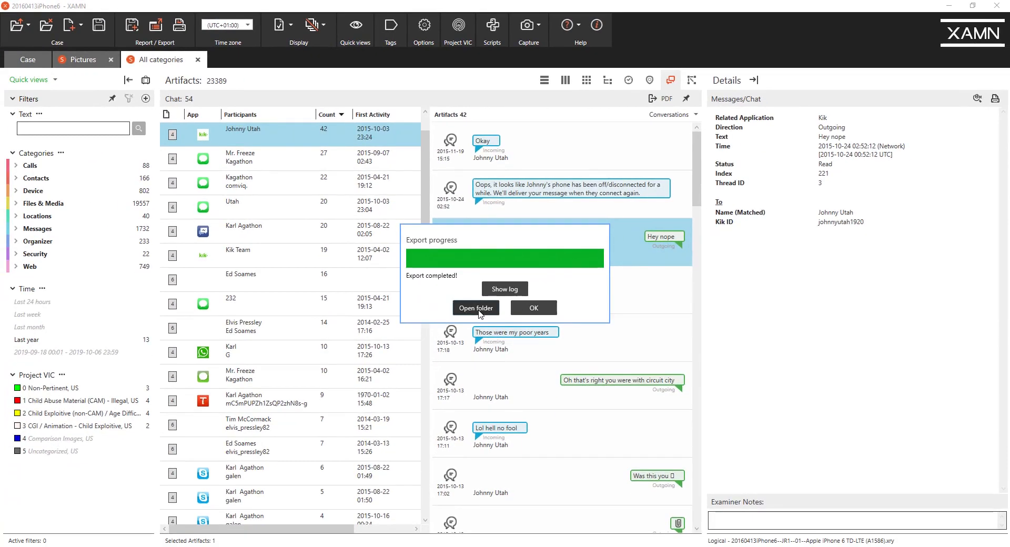
Step: Open the exported 20160413iPhone6.pdf from its Pdf folder, examine the Chat page in Foxit Reader, and close the report and folder
click(476, 308)
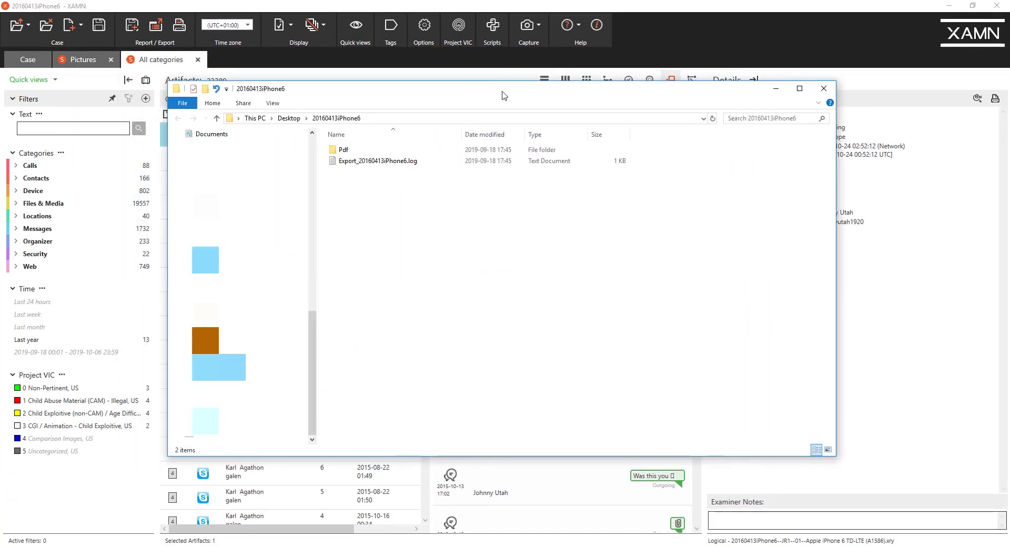
double_click(380, 152)
double_click(379, 152)
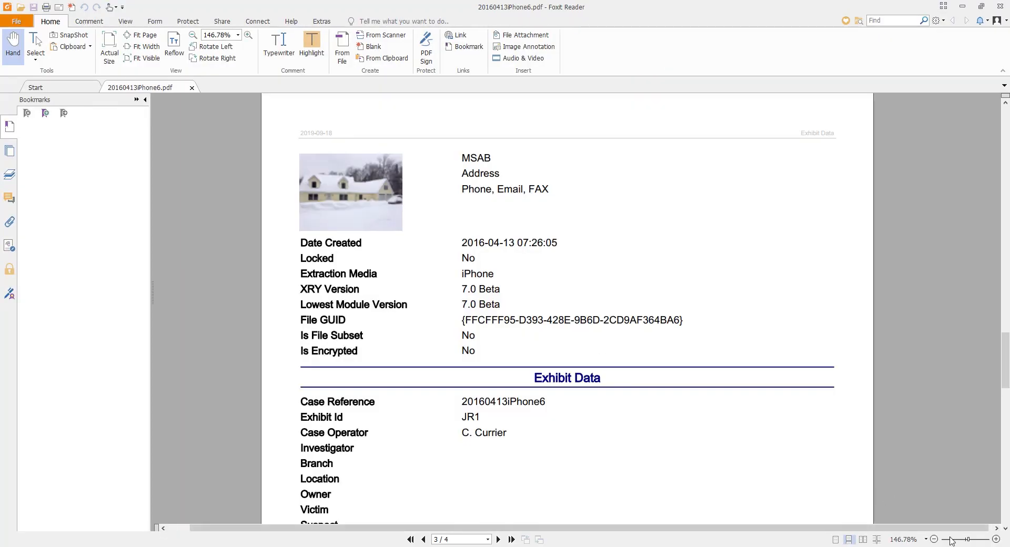
scroll(664, 317, down, 3)
scroll(664, 317, down, 12)
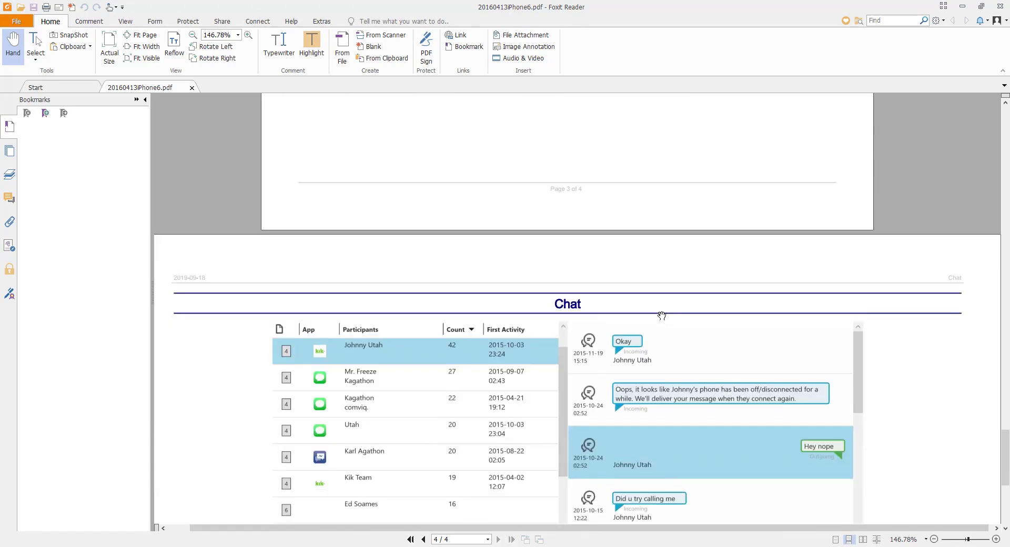
scroll(662, 315, down, 3)
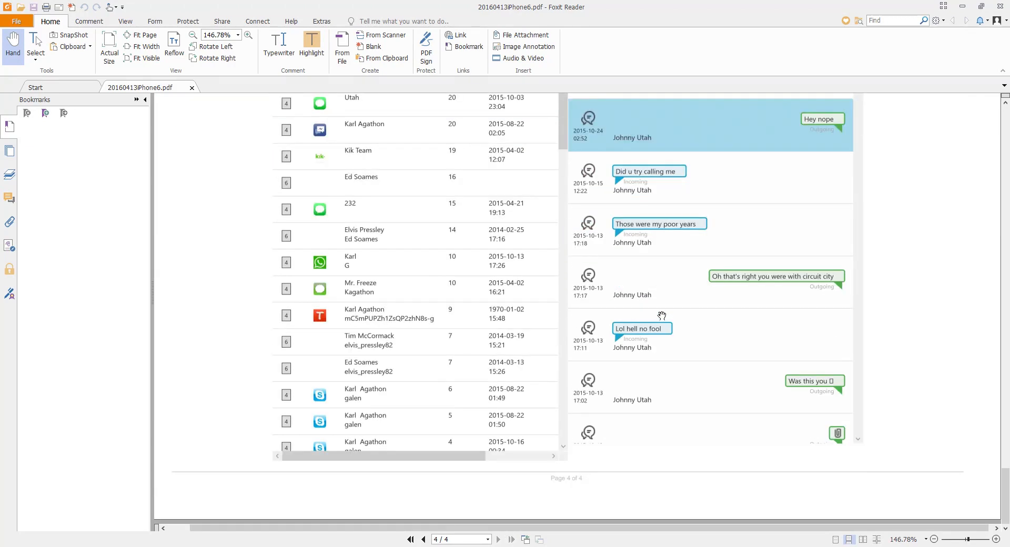
scroll(731, 413, up, 3)
scroll(733, 416, down, 3)
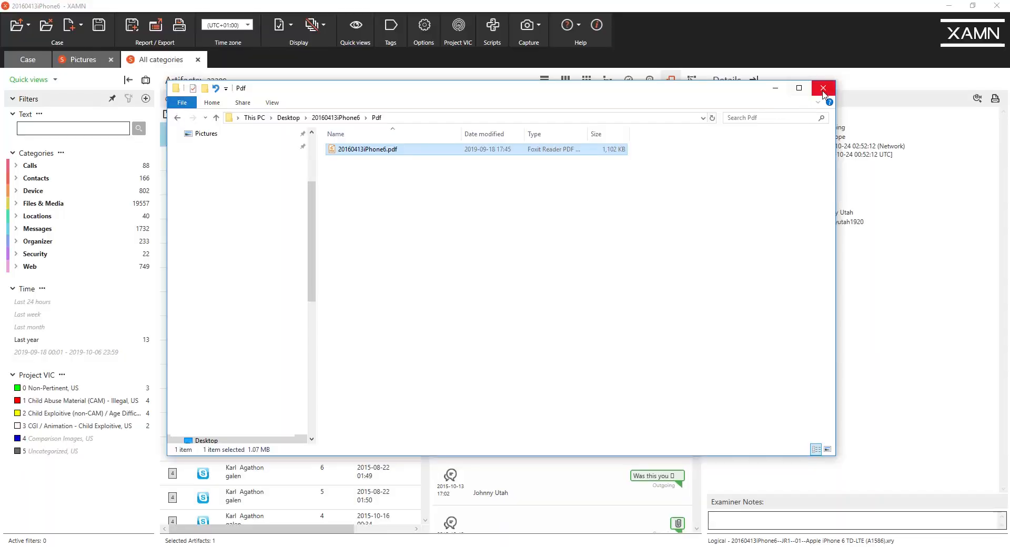
click(825, 90)
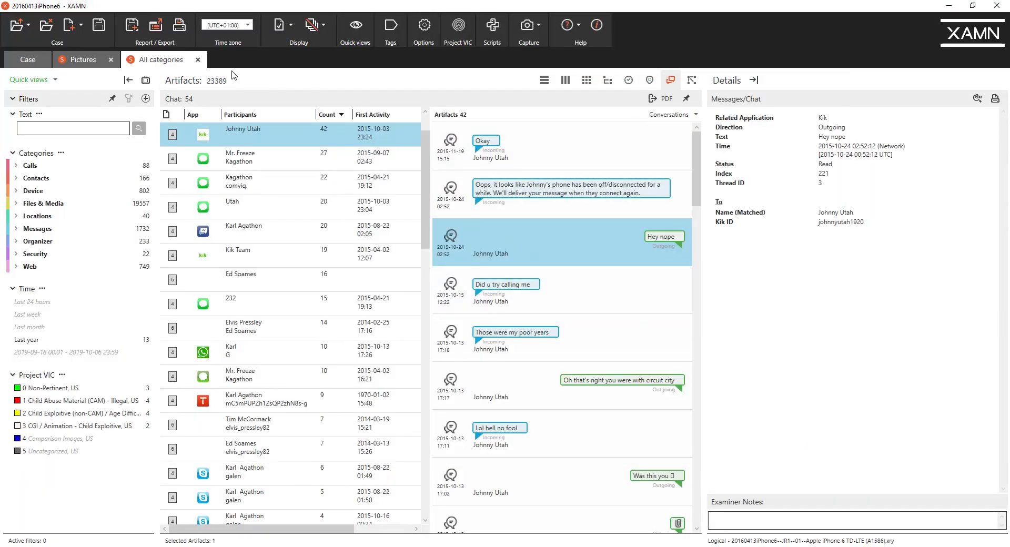
Step: Examine the report export's artifact choices, output formats and PDF page layouts for the selected message, without exporting
click(157, 26)
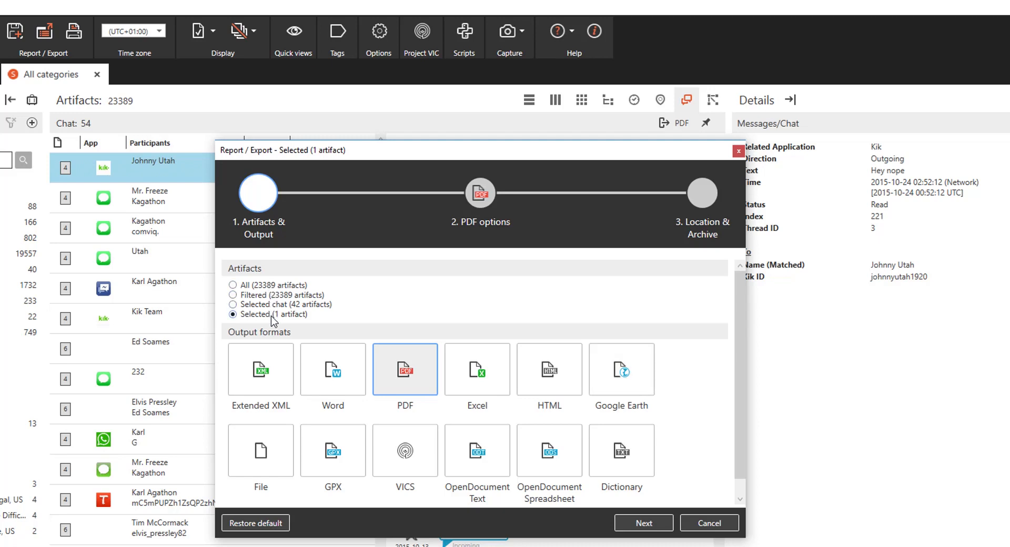
click(480, 194)
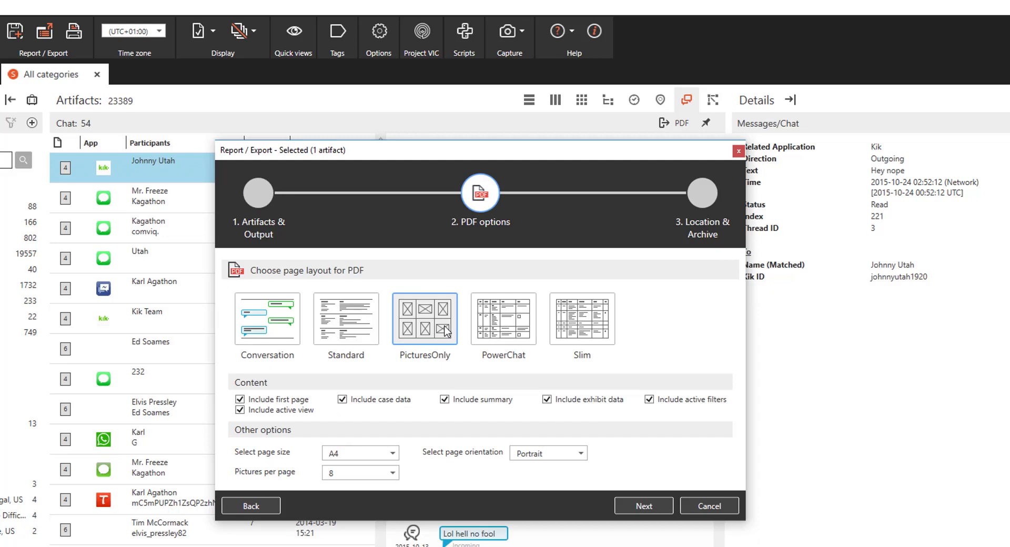
click(708, 506)
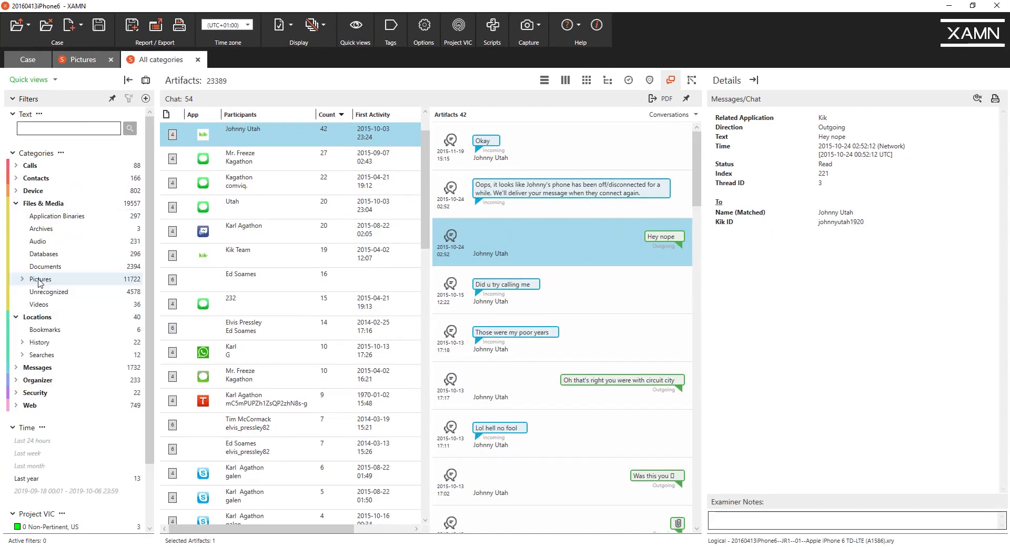
Step: Filter the artifacts to Pictures, show them in the gallery view, and select all nine pictures in the first row
click(40, 280)
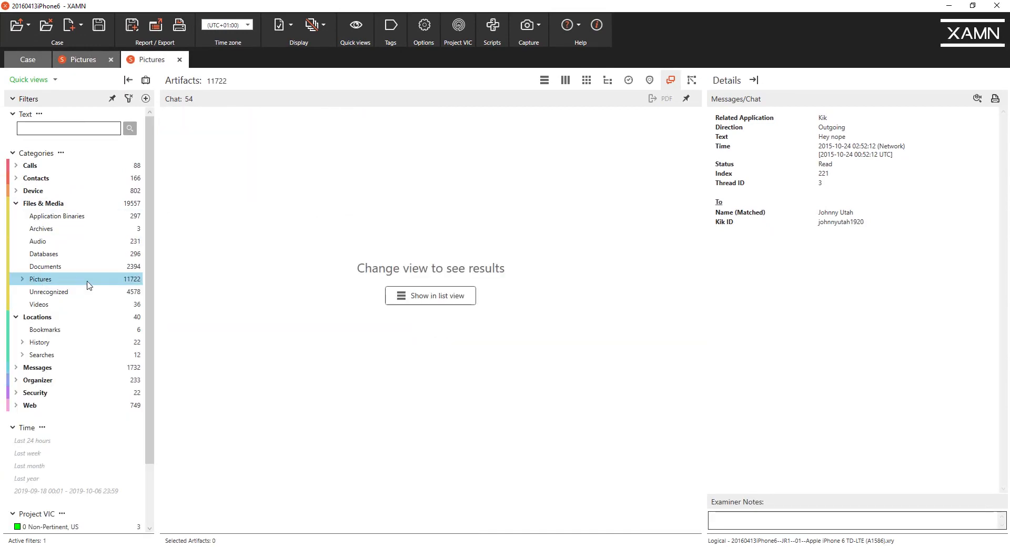
click(585, 81)
click(179, 166)
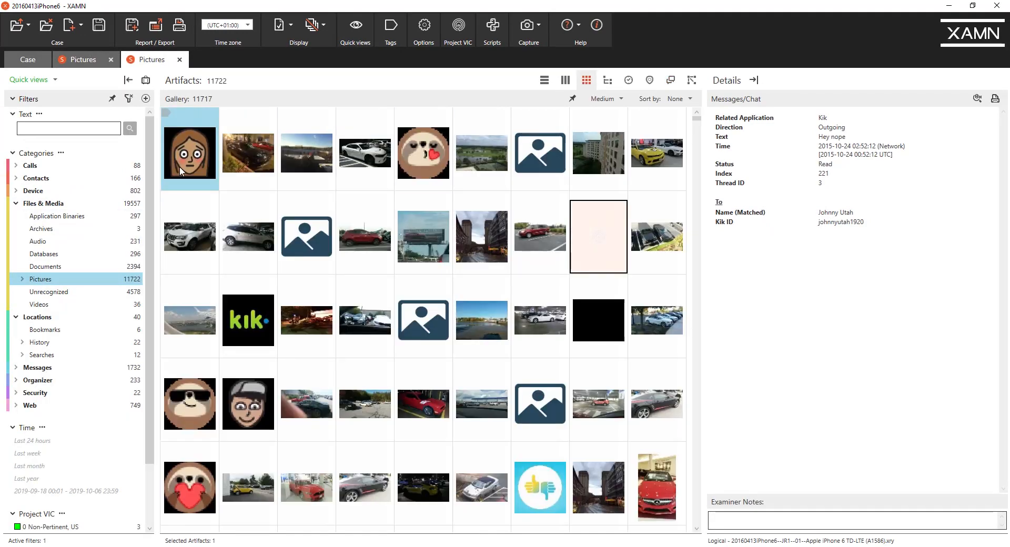
key(shift+Right)
key(shift+Right)
key(shift+Right)
key(shift+Right)
key(shift+Right)
key(shift+Right)
key(shift+Right)
key(shift+Right)
key(shift+Right)
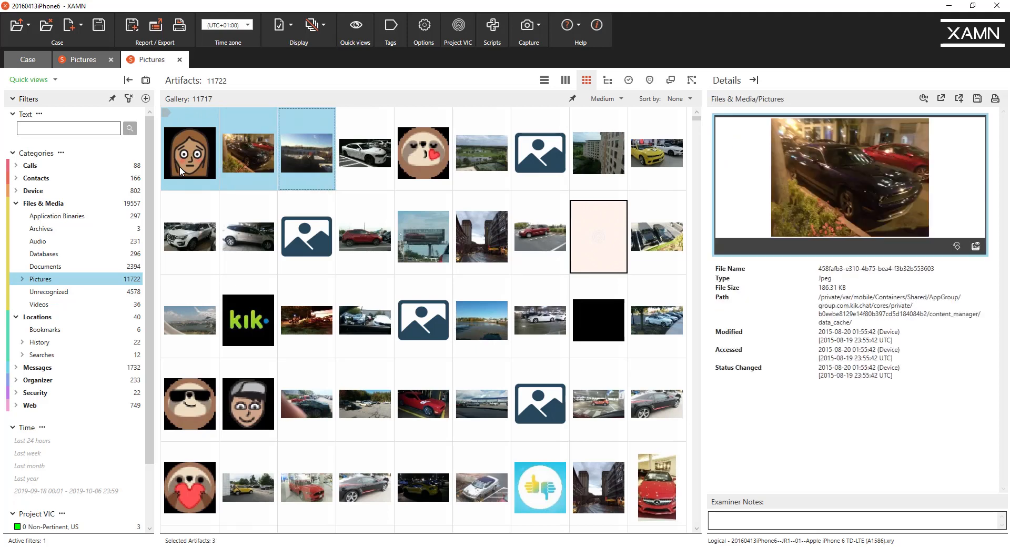
key(shift+Left)
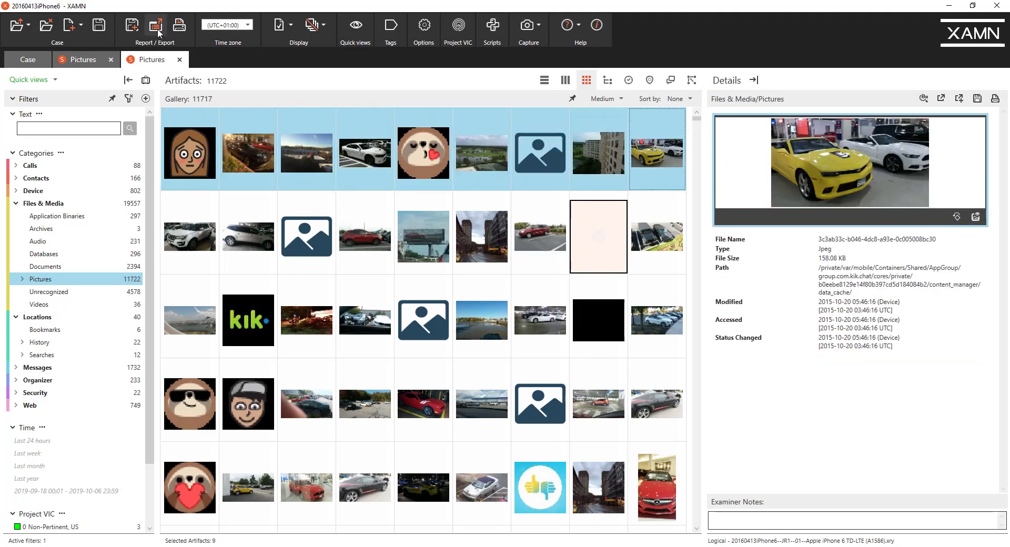
Step: Export the nine selected pictures to the Desktop as a PDF with the PicturesOnly layout and 9 pictures per page
click(158, 32)
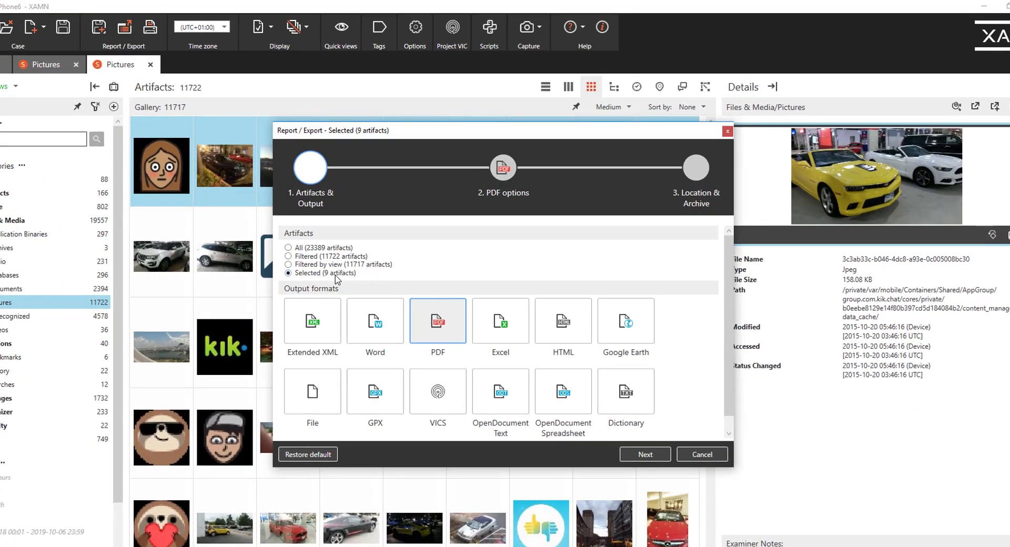
click(425, 327)
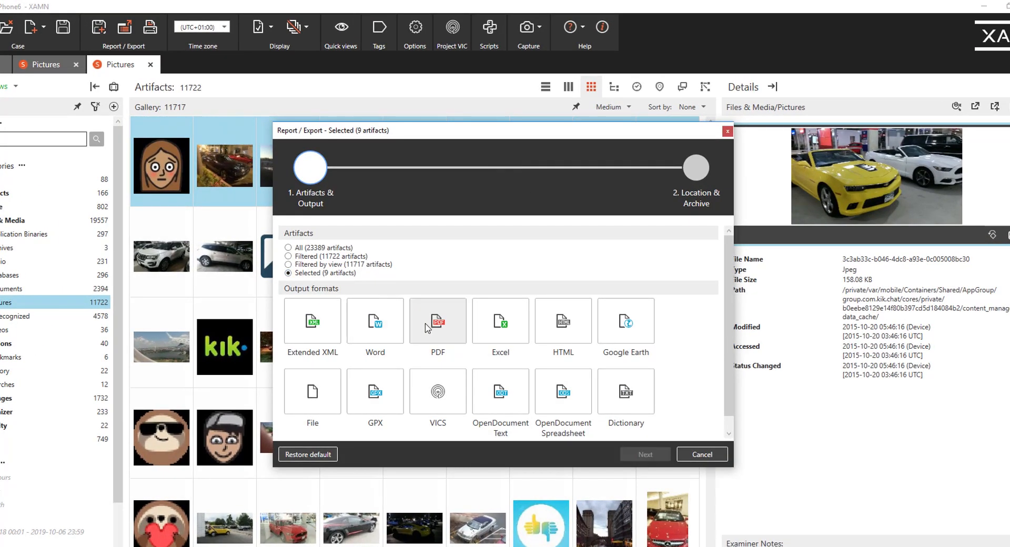
click(428, 328)
click(657, 453)
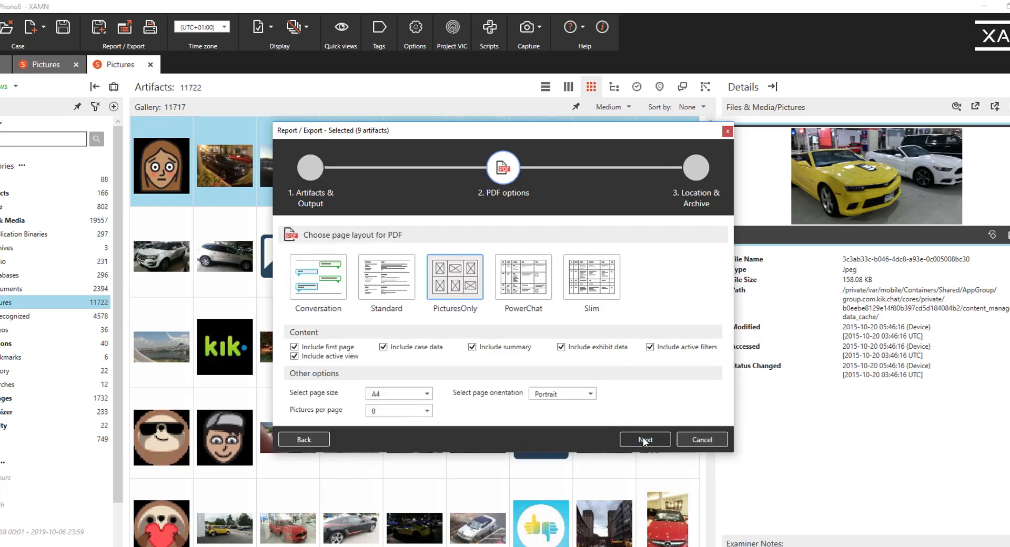
click(427, 411)
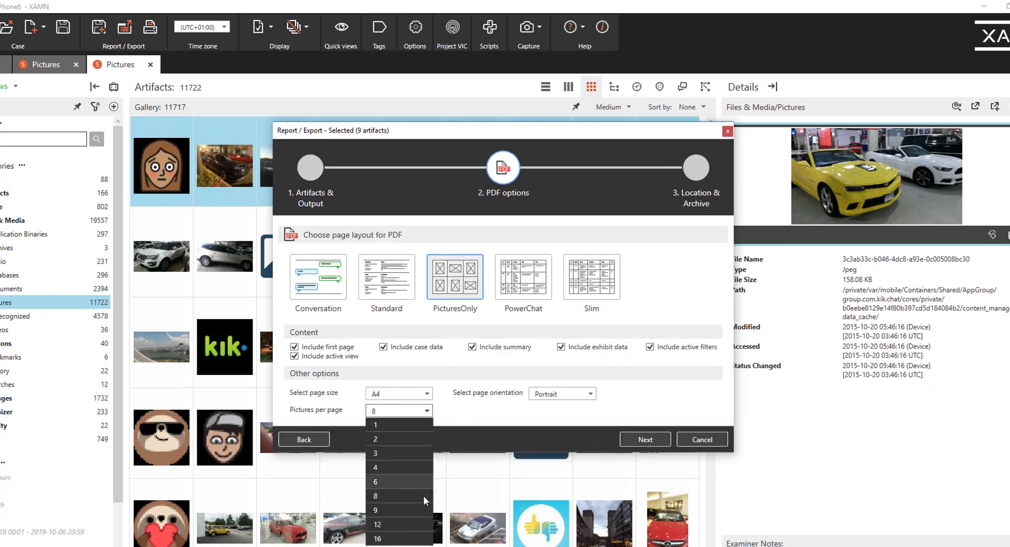
click(416, 511)
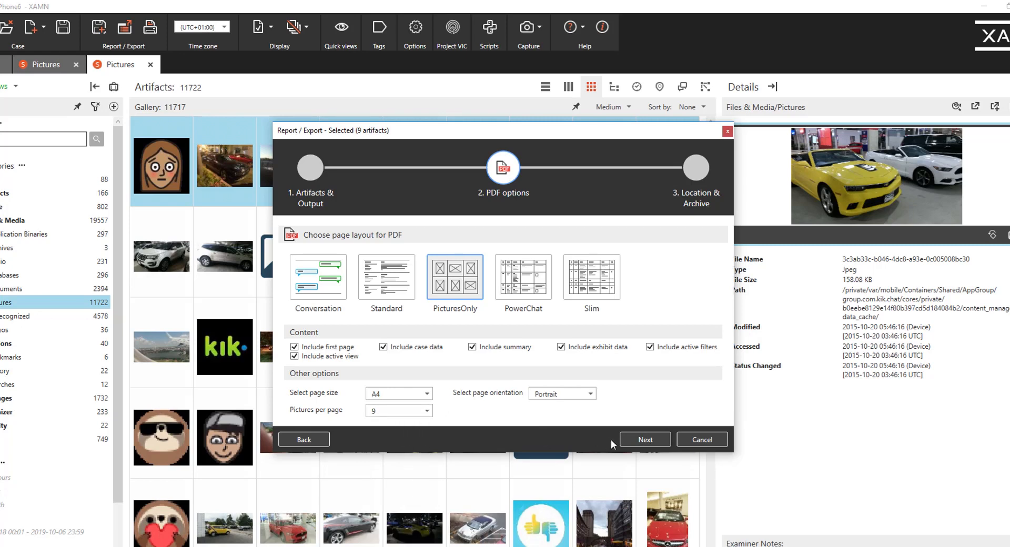
click(642, 440)
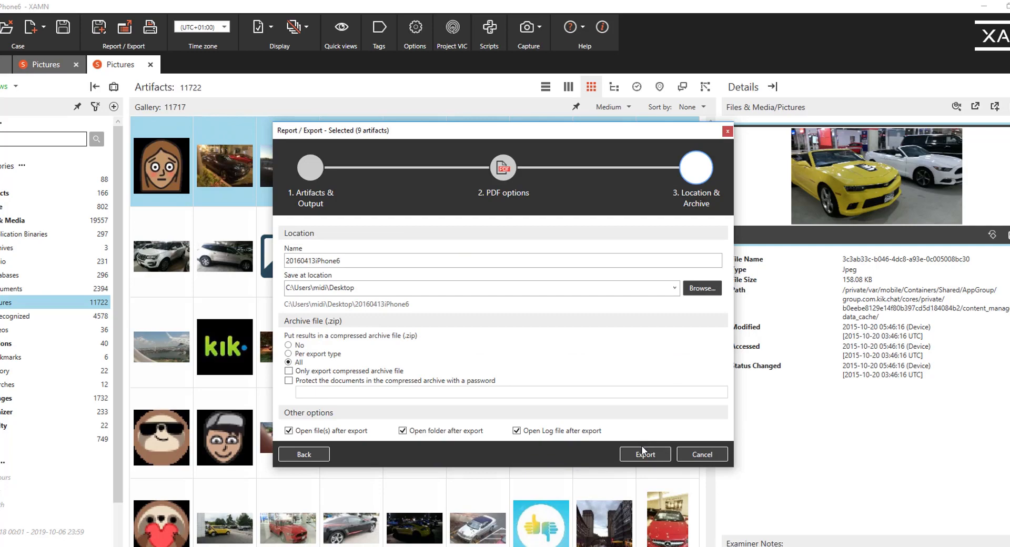
click(645, 456)
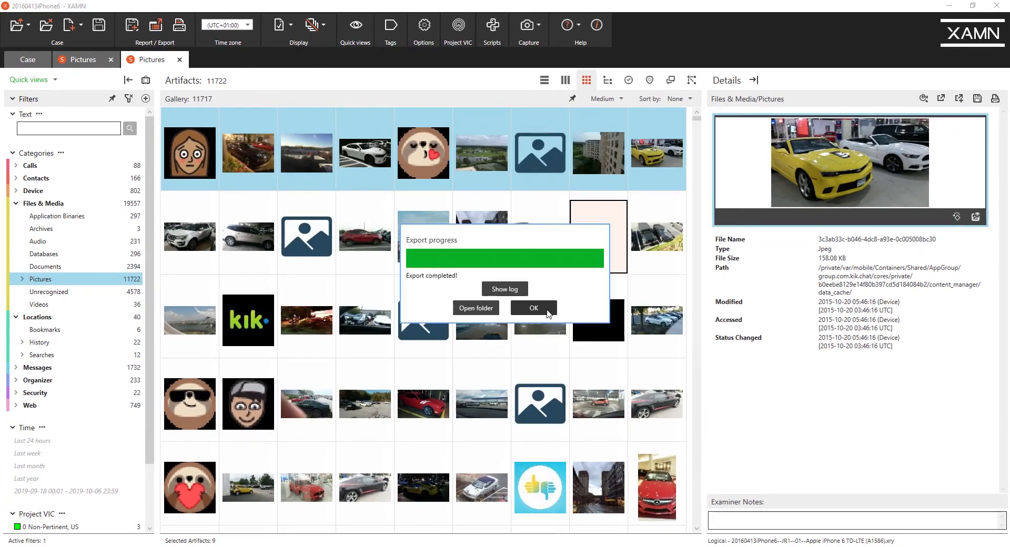
Step: Examine the Gallery page and the picture grid in the exported PDF, and close the report, export folder and progress dialog
click(488, 307)
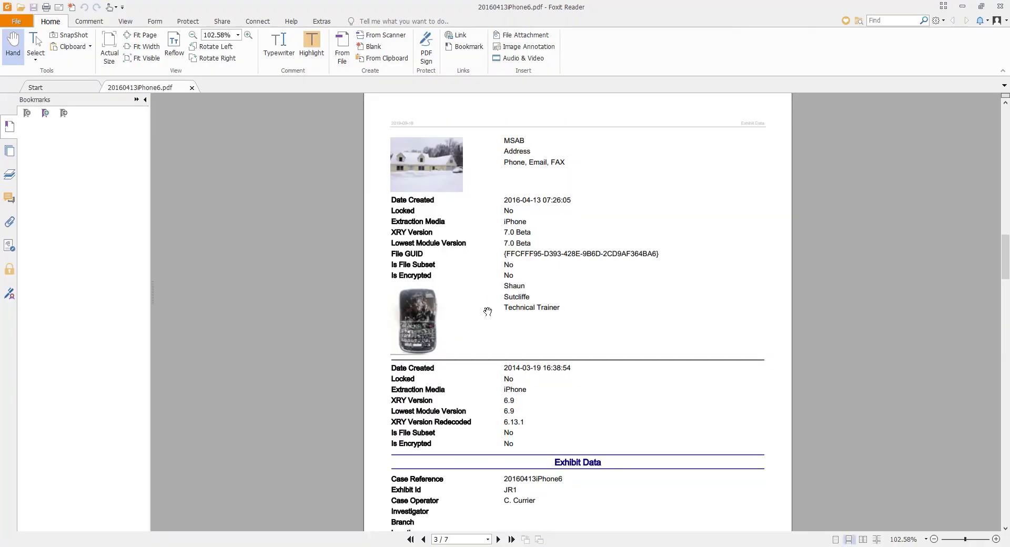
scroll(488, 310, down, 8)
scroll(487, 312, down, 15)
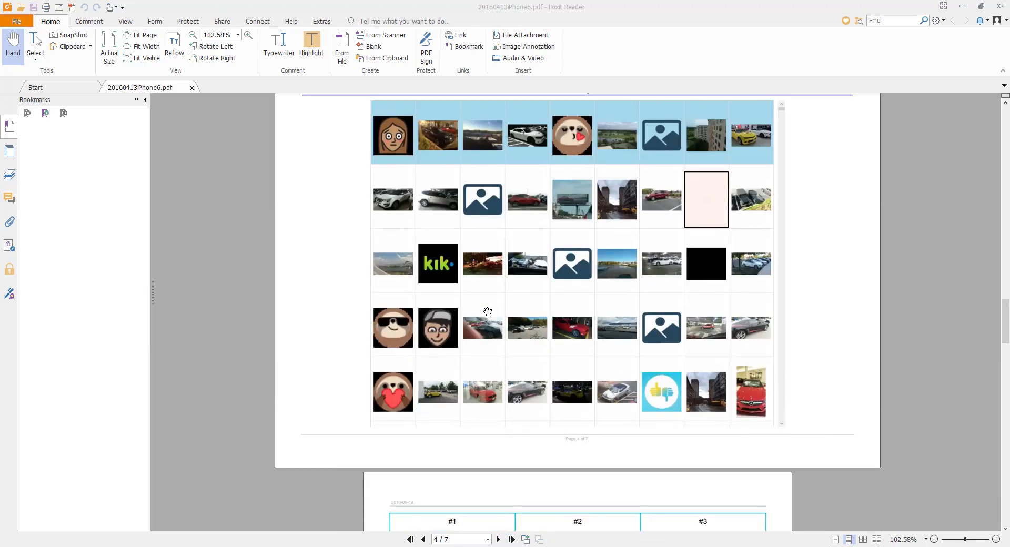
scroll(488, 311, up, 1)
scroll(488, 312, down, 11)
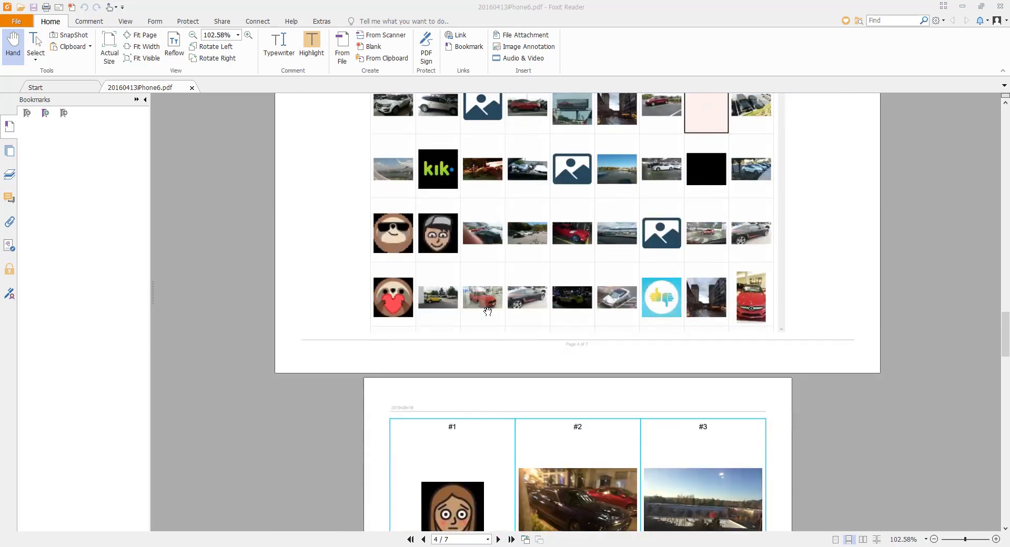
scroll(488, 311, down, 2)
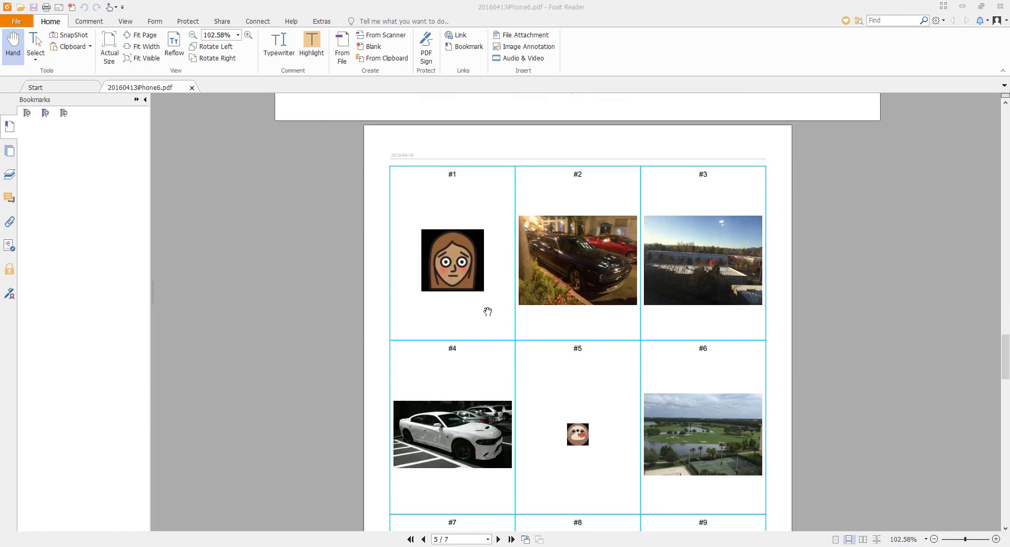
scroll(488, 312, down, 5)
scroll(488, 312, up, 20)
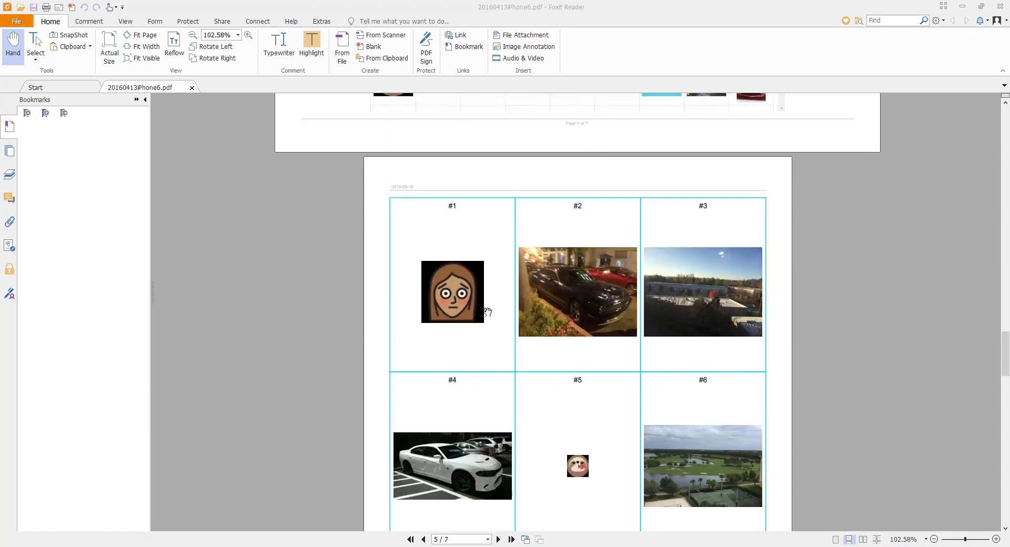
scroll(488, 311, up, 12)
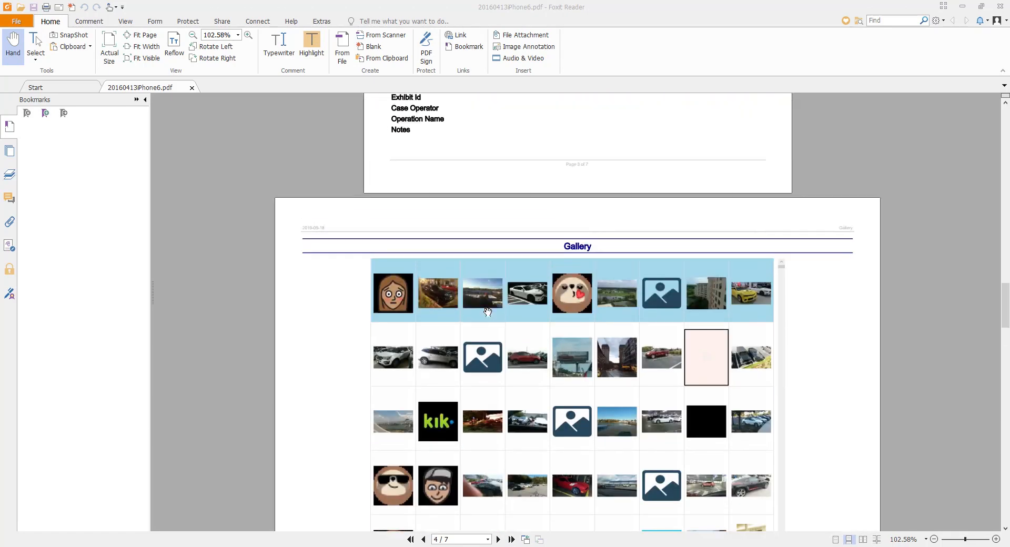
click(1000, 5)
click(829, 92)
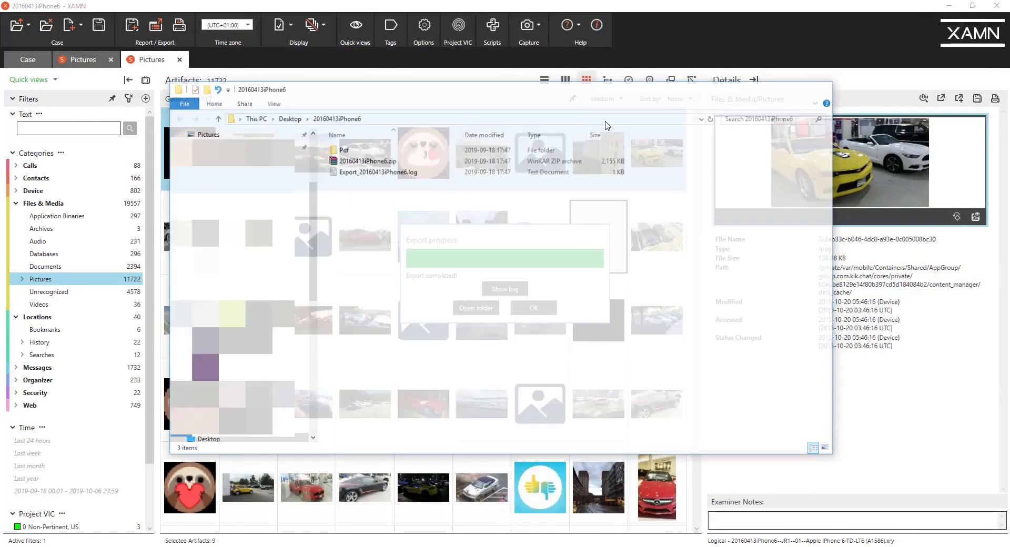
click(534, 309)
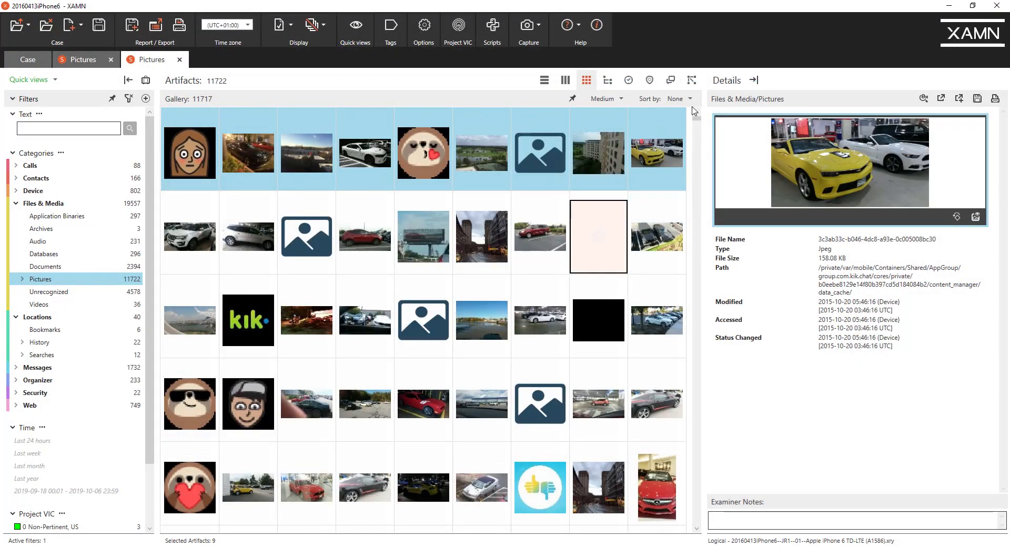
Step: Clear the Pictures filter, show all artifacts in the geographic view, and select the picture marker for IMG_0637.JPG on the US east coast
click(538, 26)
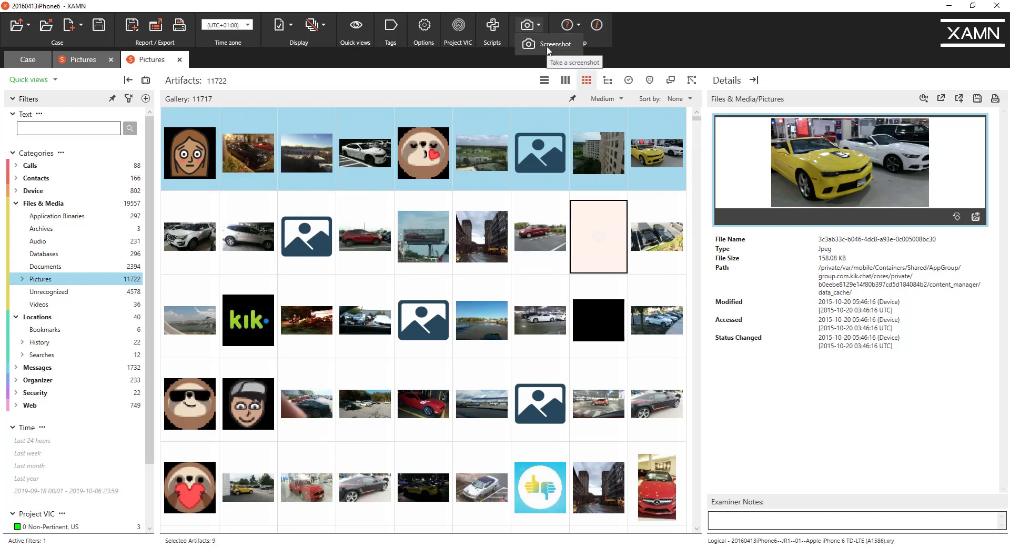
click(548, 46)
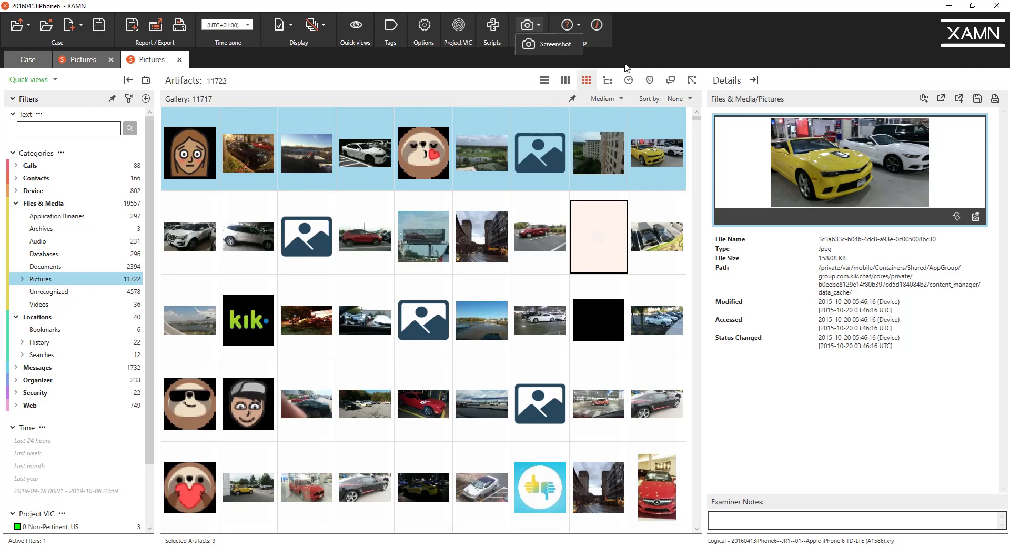
click(651, 83)
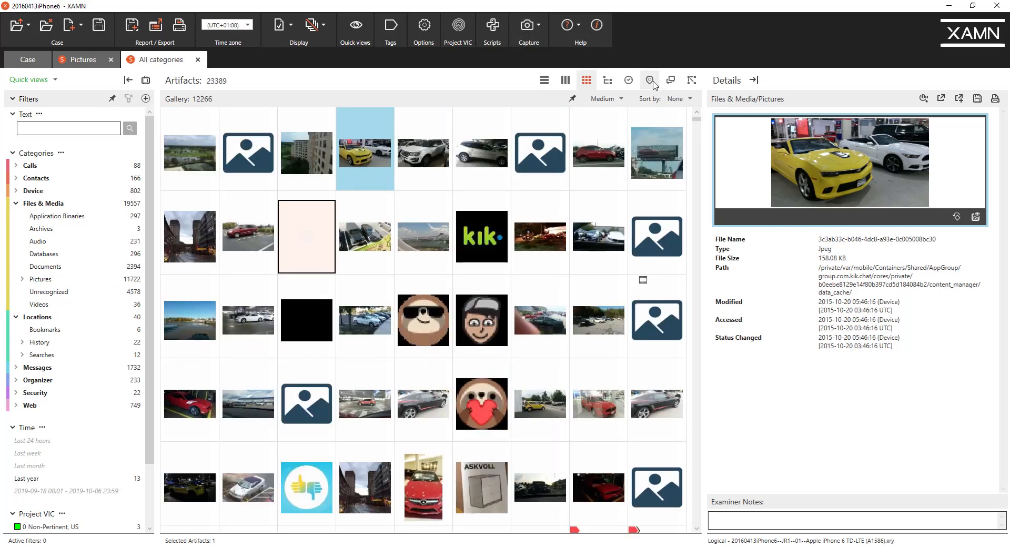
click(651, 82)
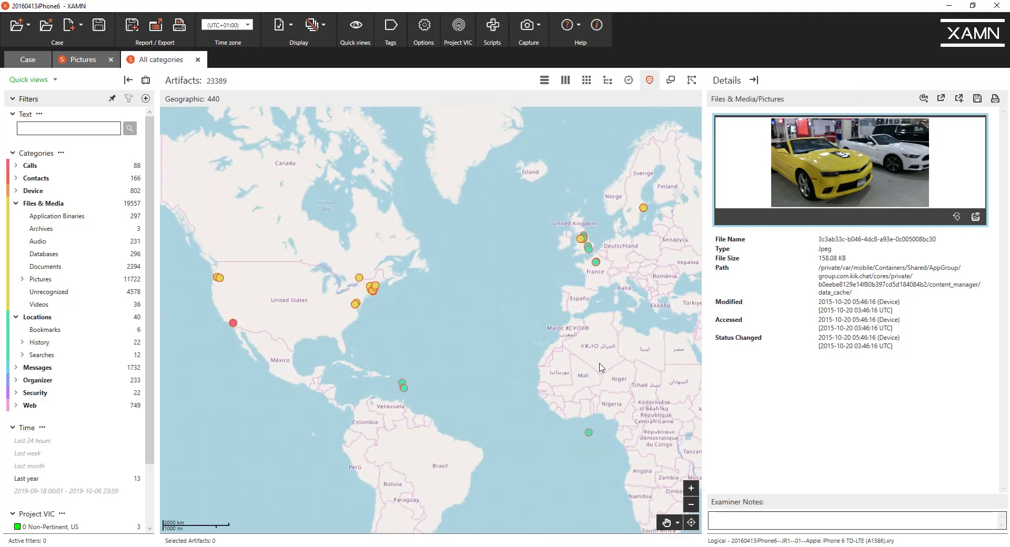
click(376, 287)
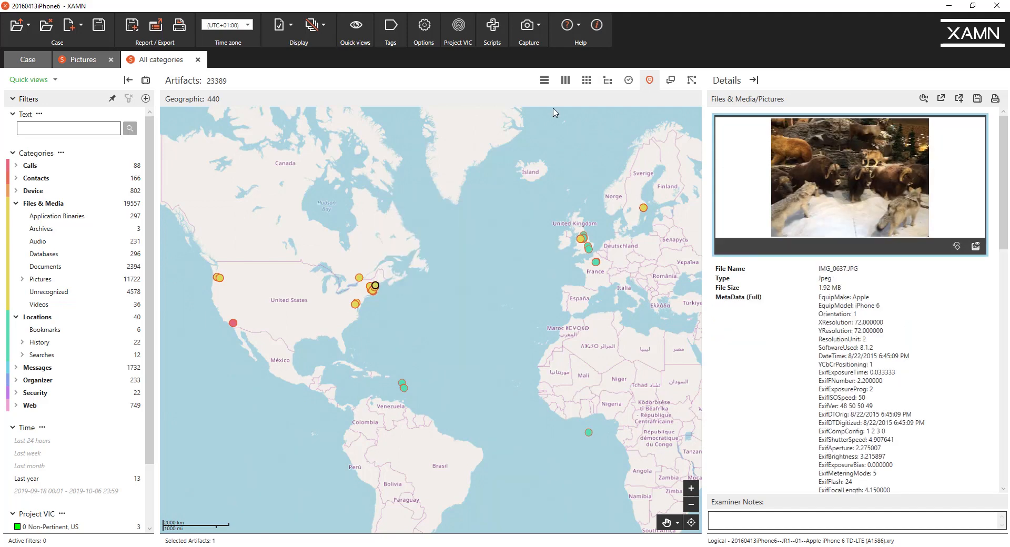
Step: Capture a screenshot of a chosen area covering the map from North America to Europe
click(536, 36)
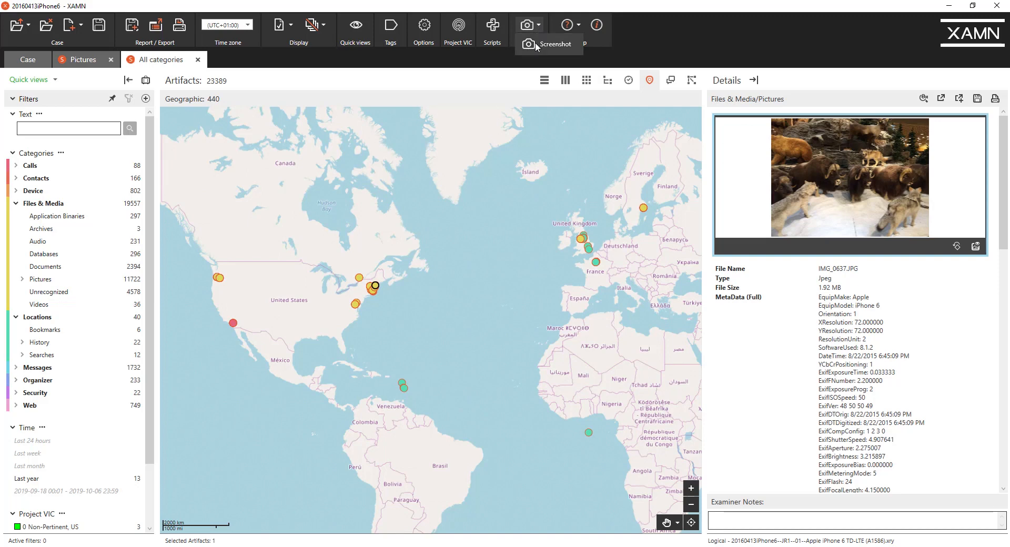
click(542, 45)
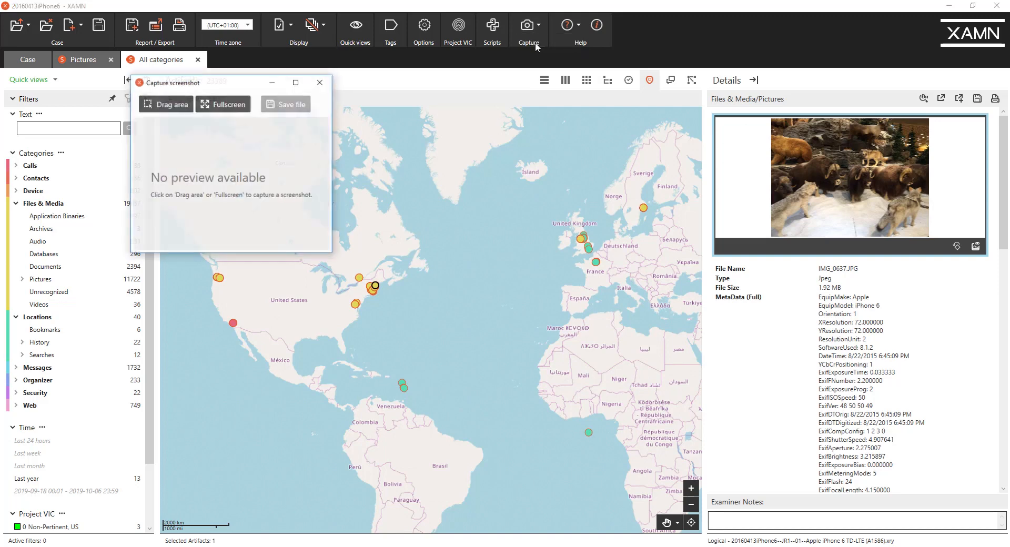
click(169, 104)
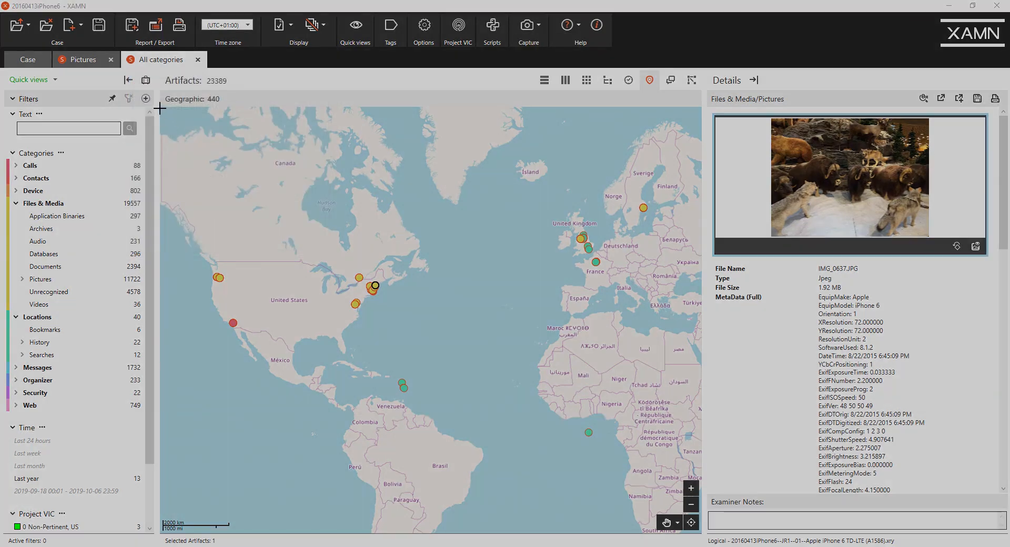
drag(160, 108, 695, 450)
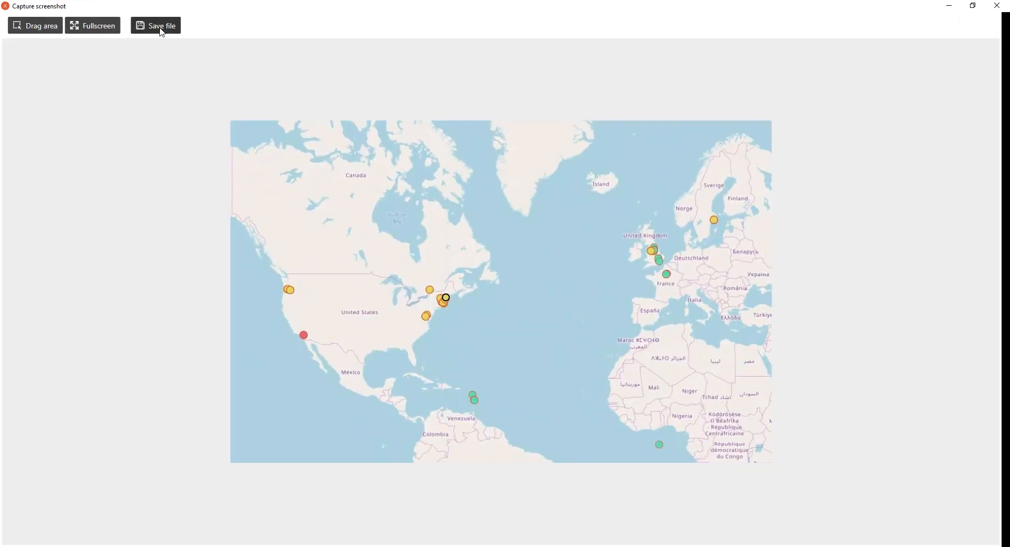
Step: Capture a full-screen screenshot, check its save dialog, and close the capture without saving the image
click(100, 30)
scroll(540, 268, down, 2)
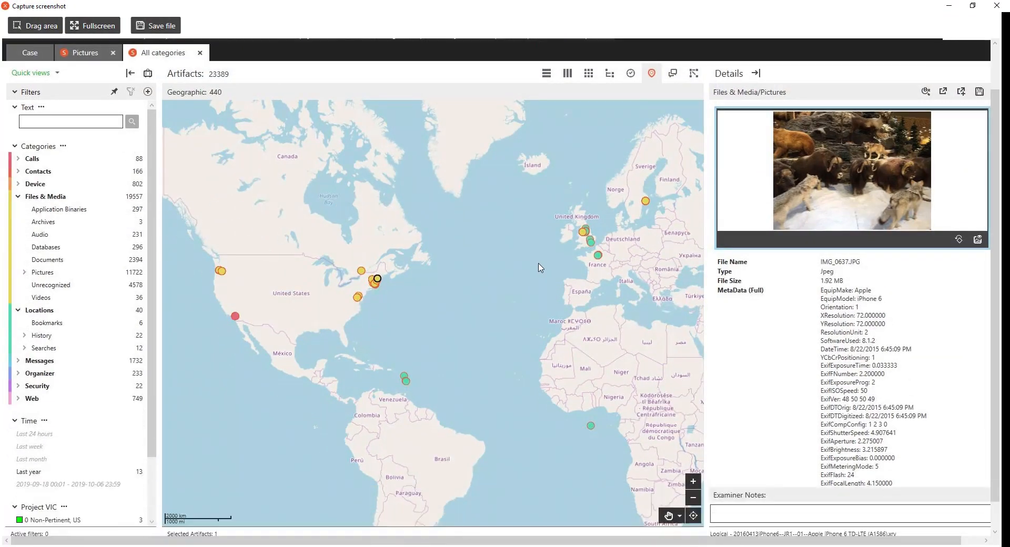
scroll(540, 269, up, 2)
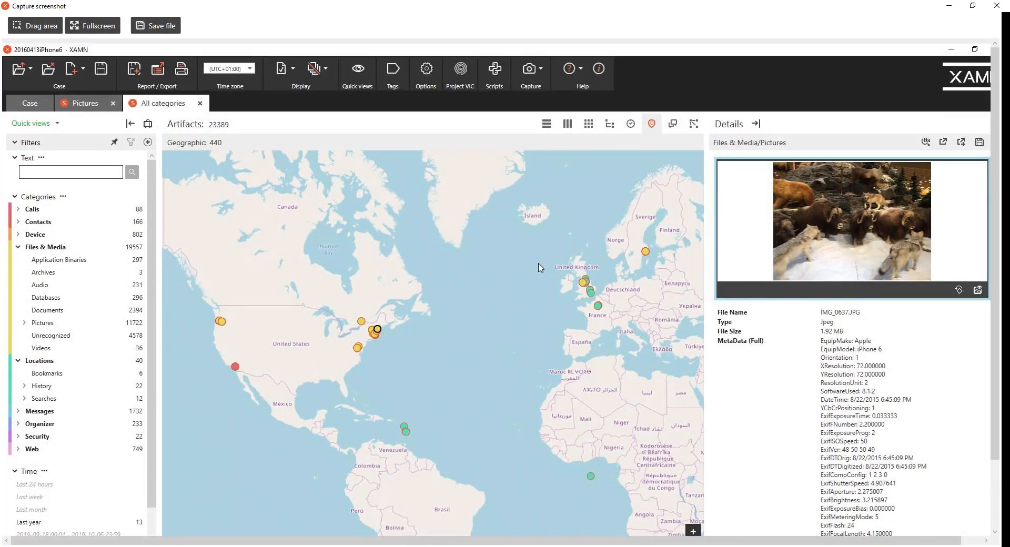
click(158, 26)
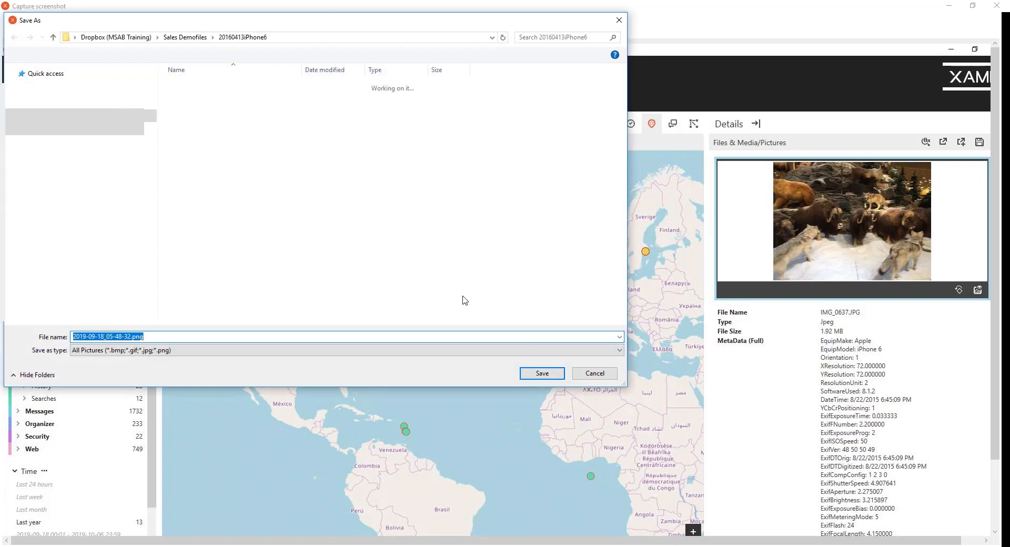
click(584, 372)
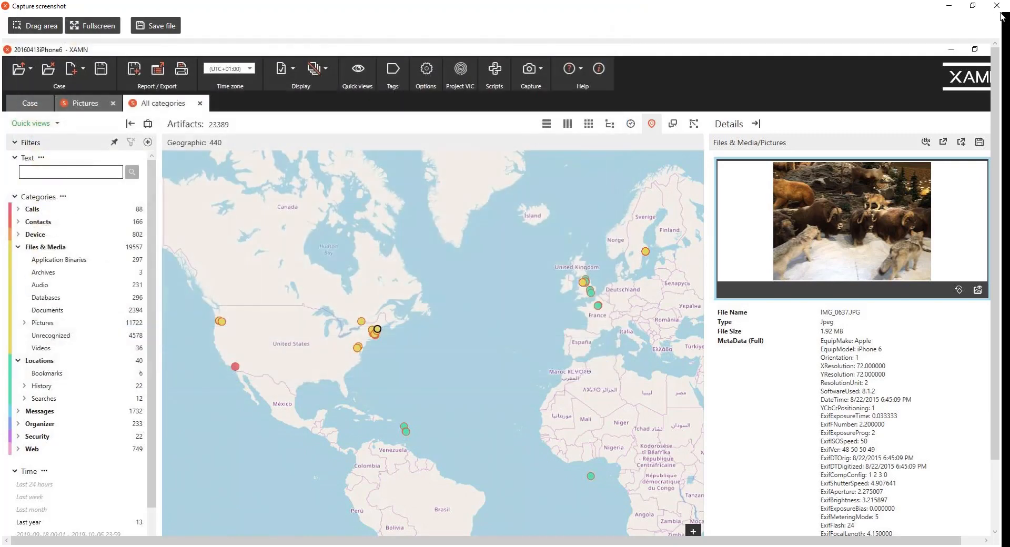
click(999, 6)
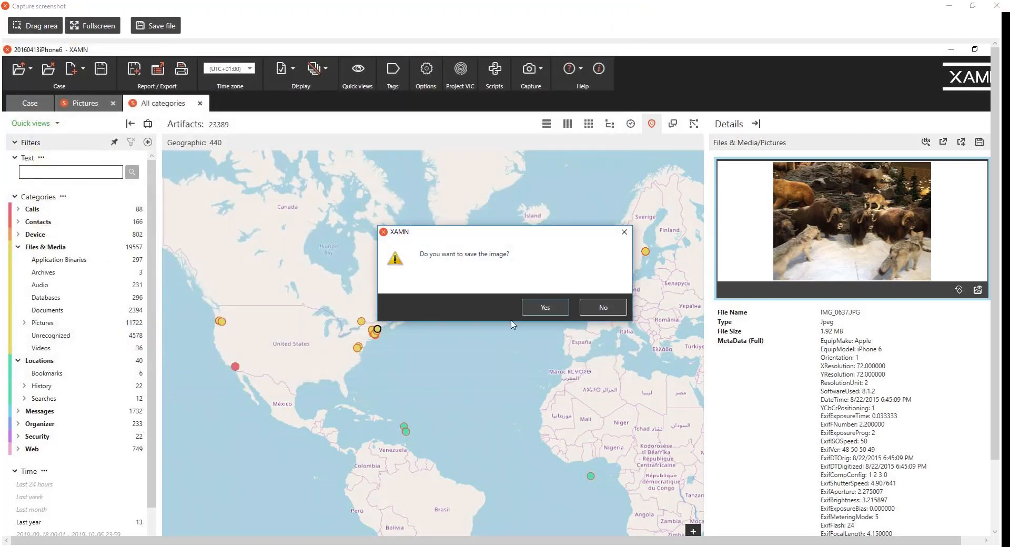
click(596, 314)
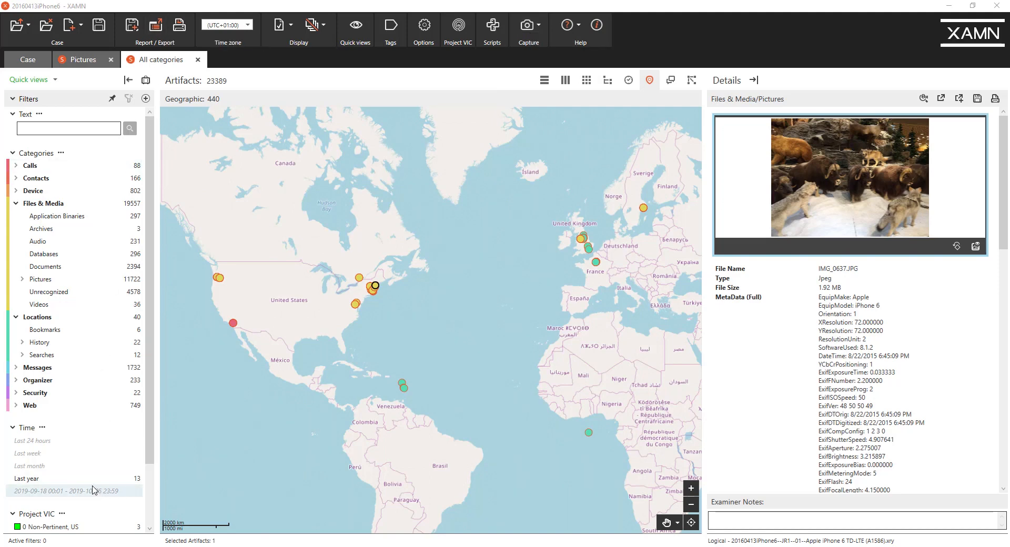
Step: Remove the Project VIC filter from the filter list
scroll(99, 481, down, 1)
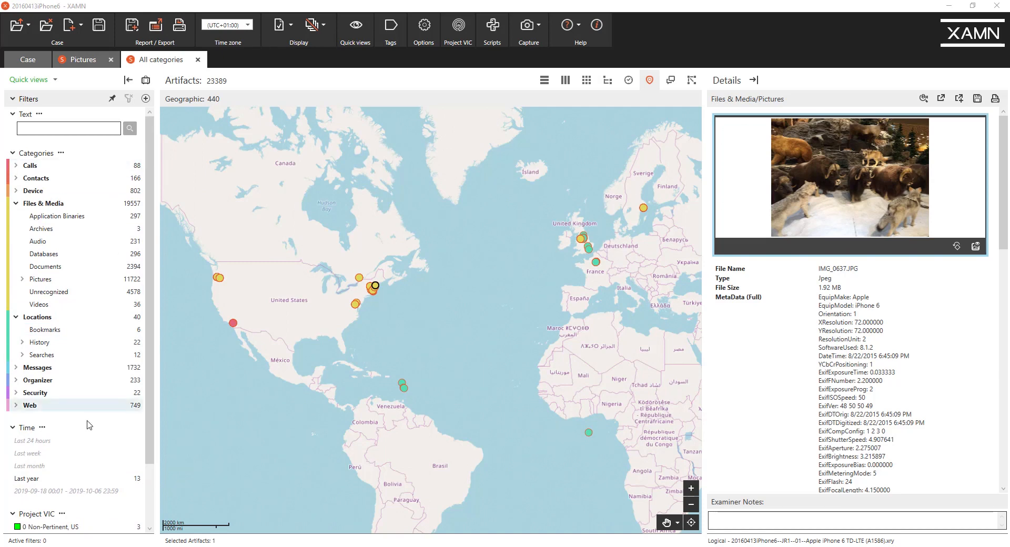
scroll(51, 447, down, 2)
right_click(53, 445)
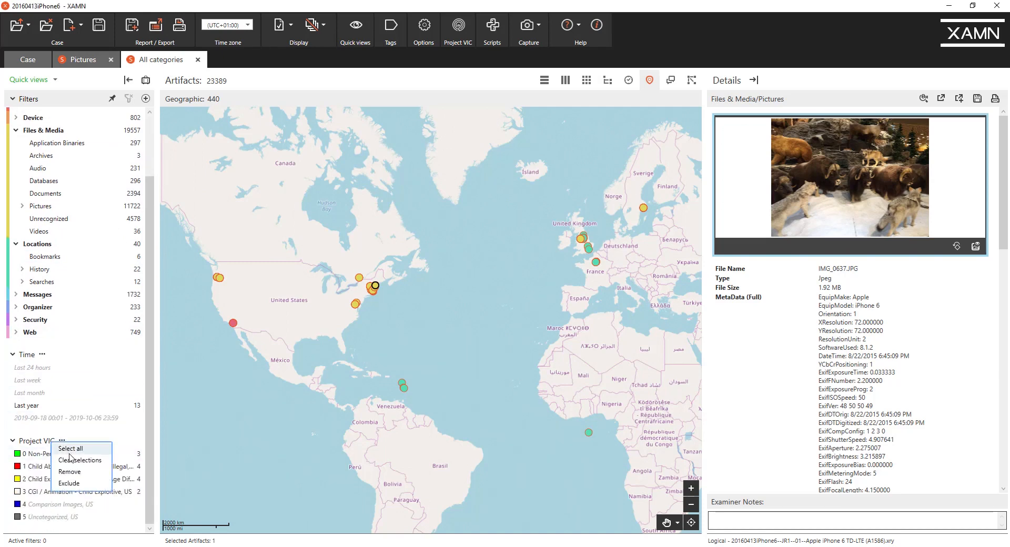
click(82, 470)
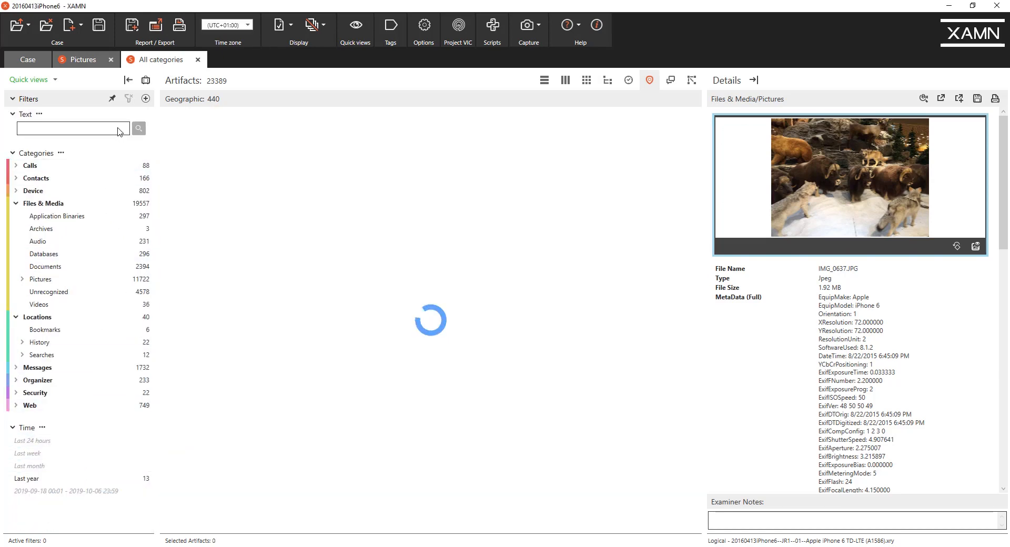
Step: Add a Tags filter to the filter list
click(146, 99)
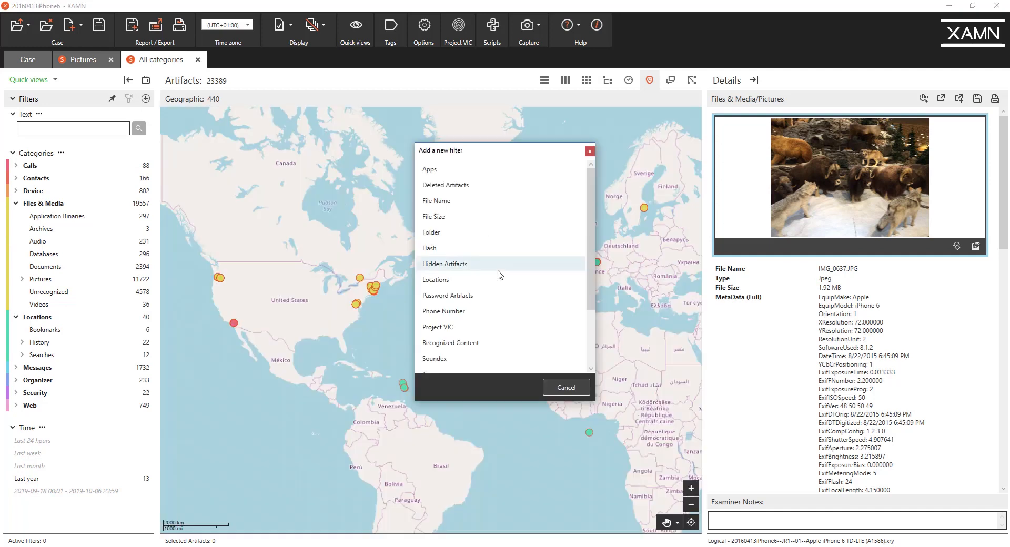
scroll(496, 273, down, 3)
click(455, 299)
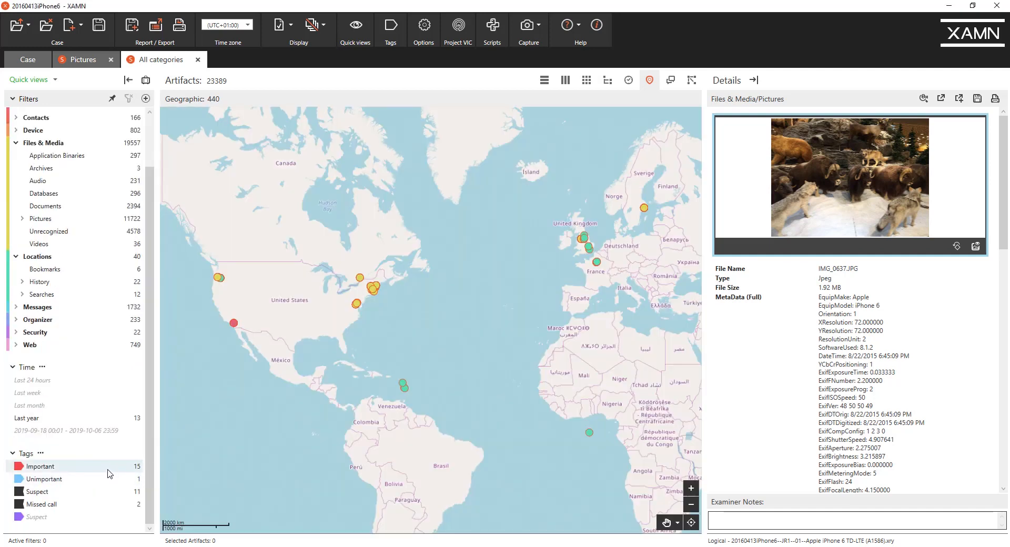
Step: Show the artifacts in list view, tag IMG_0637.JPG and IMG_0638.JPG as Important, and check the available tags without changing them
click(548, 81)
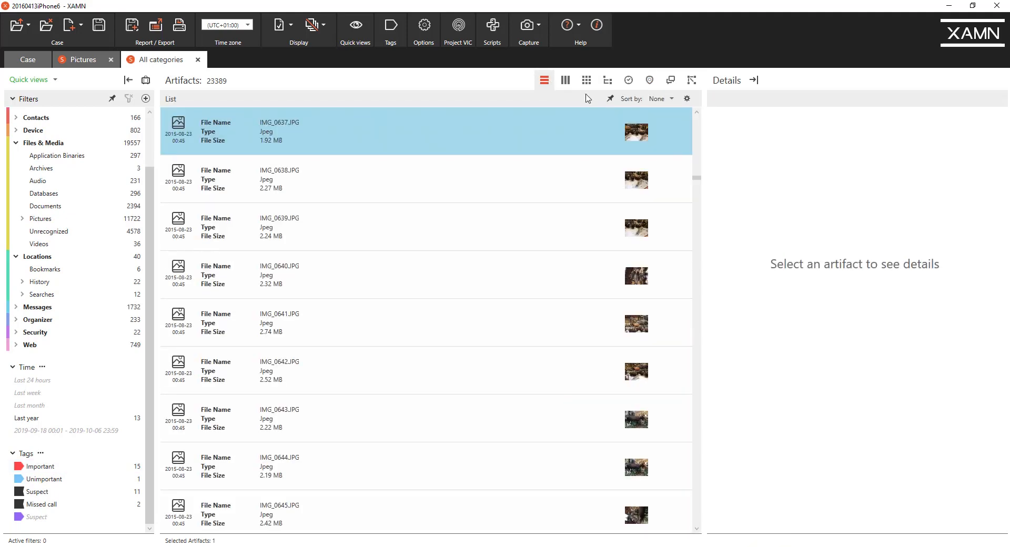
click(642, 121)
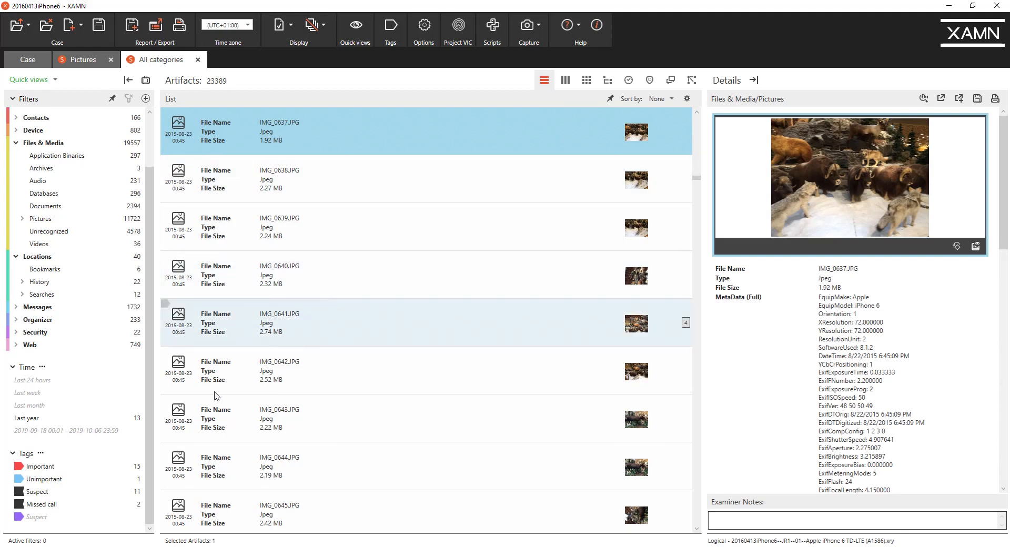
click(166, 112)
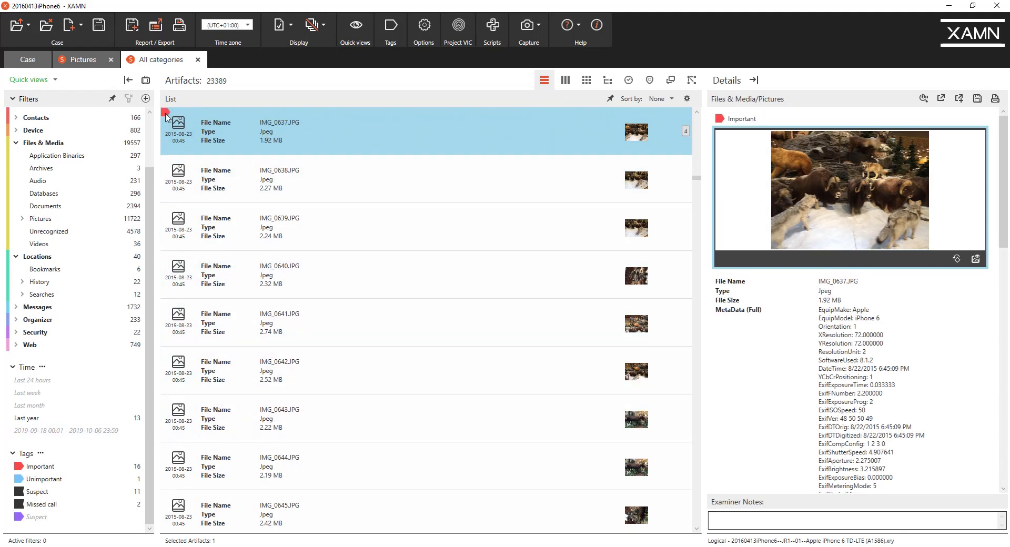
click(166, 160)
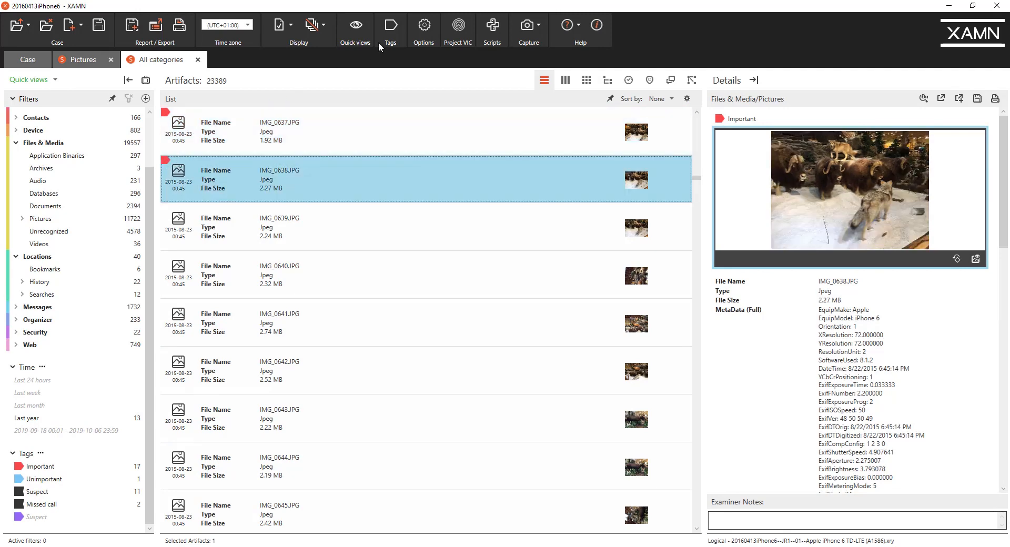
click(396, 33)
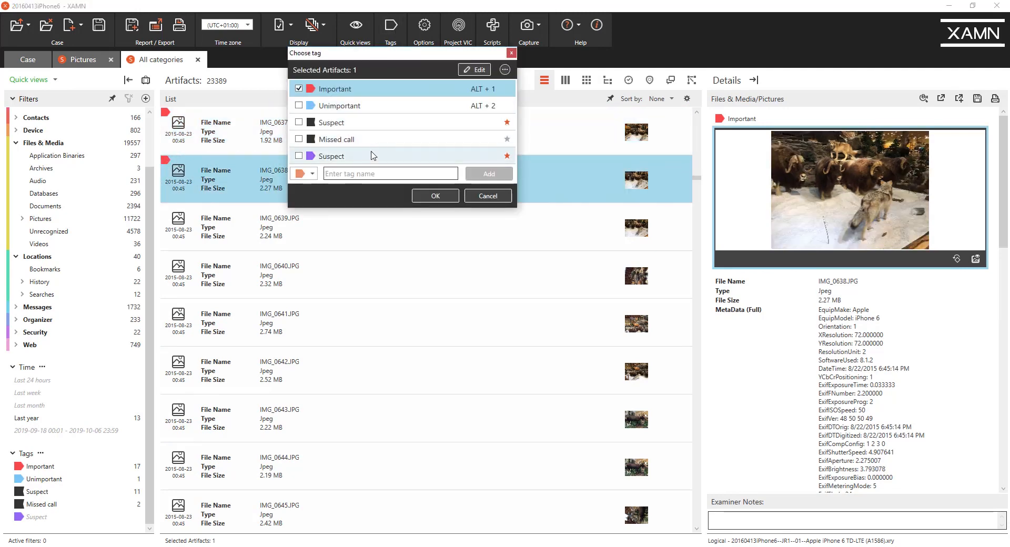
click(480, 198)
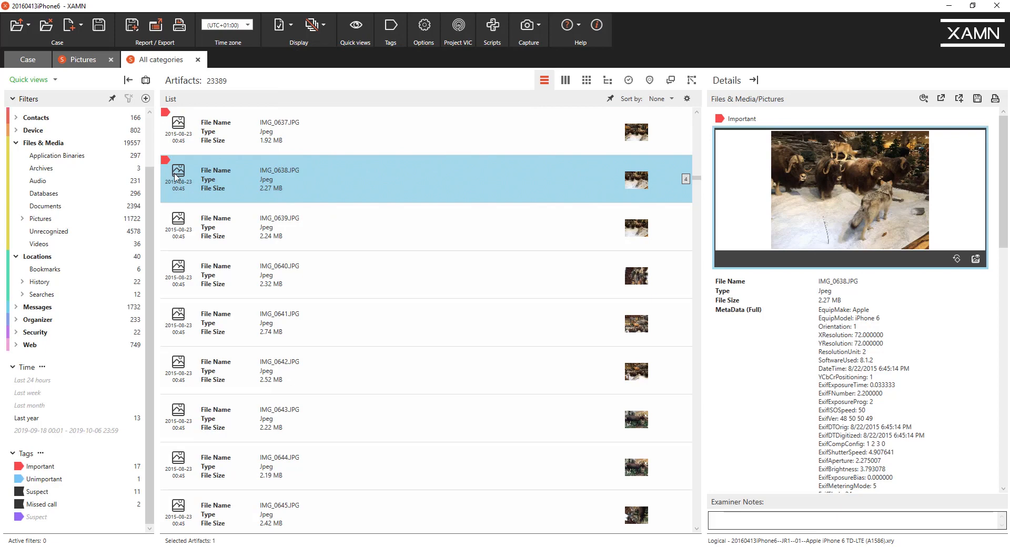
Step: Examine the report export's output formats and the Save Subset options for artifacts, content and location, without exporting or saving
click(163, 32)
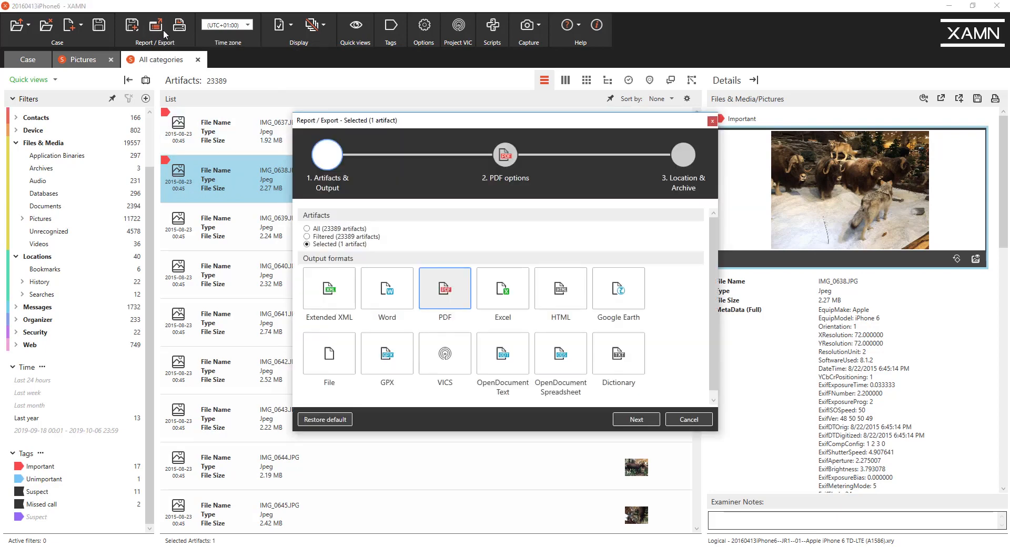
click(337, 303)
click(442, 296)
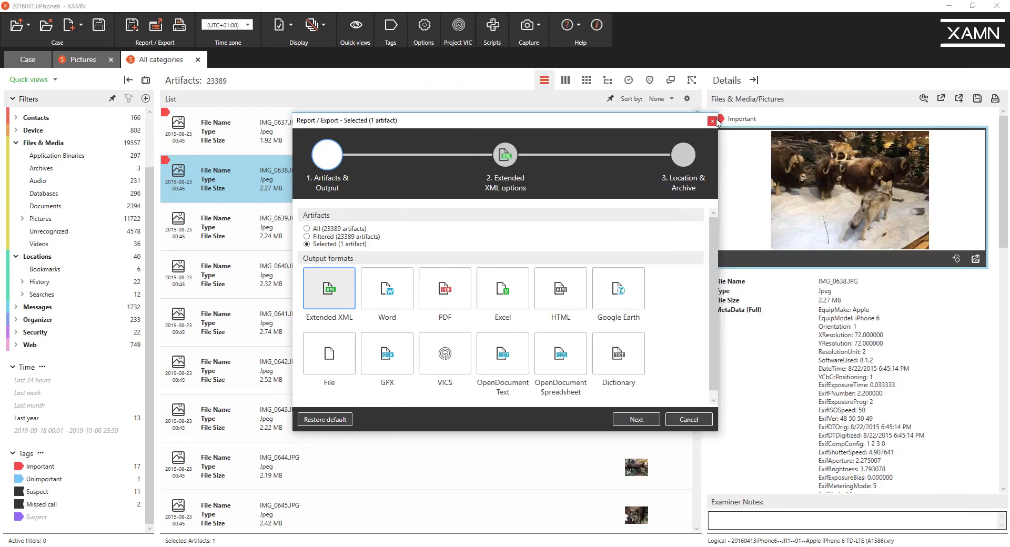
click(713, 121)
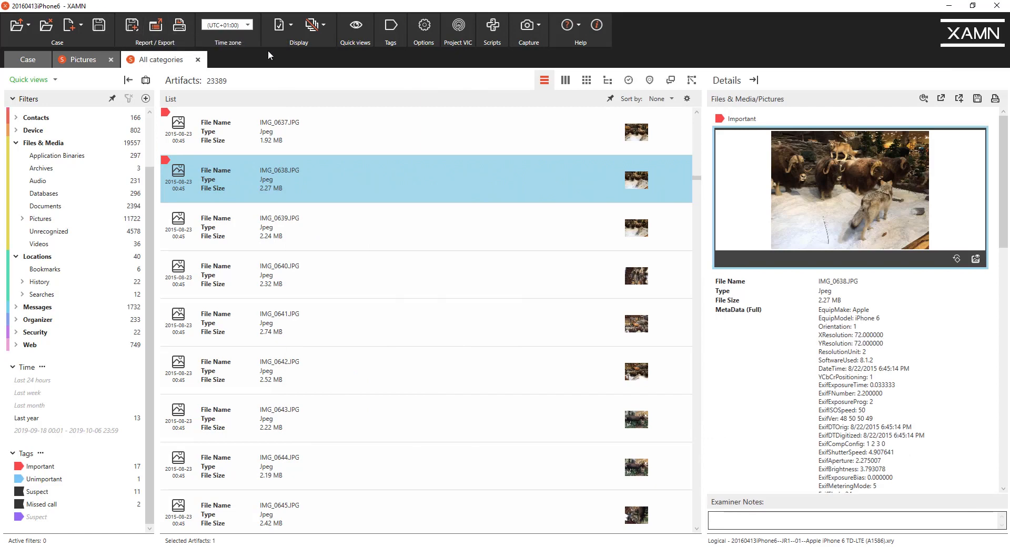
click(133, 29)
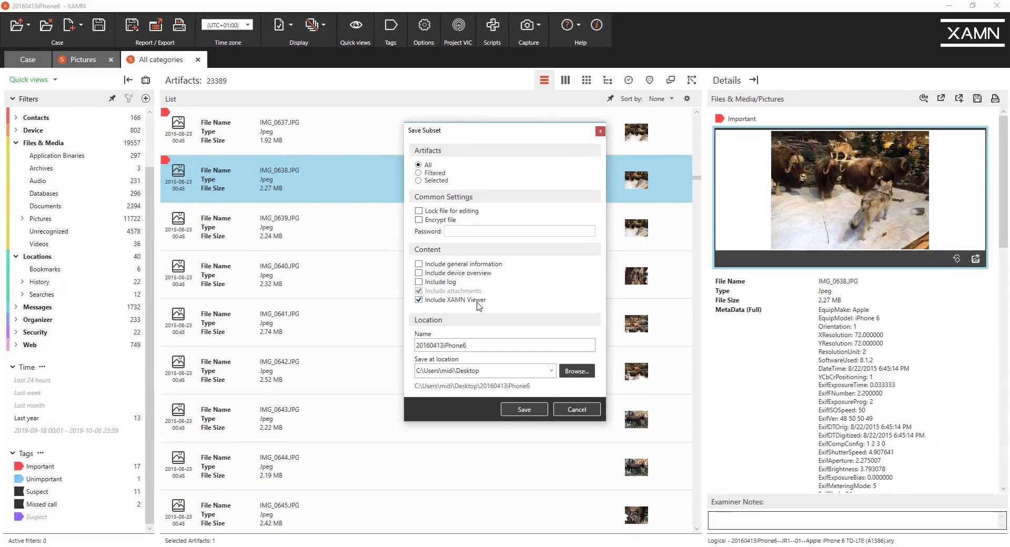
click(575, 410)
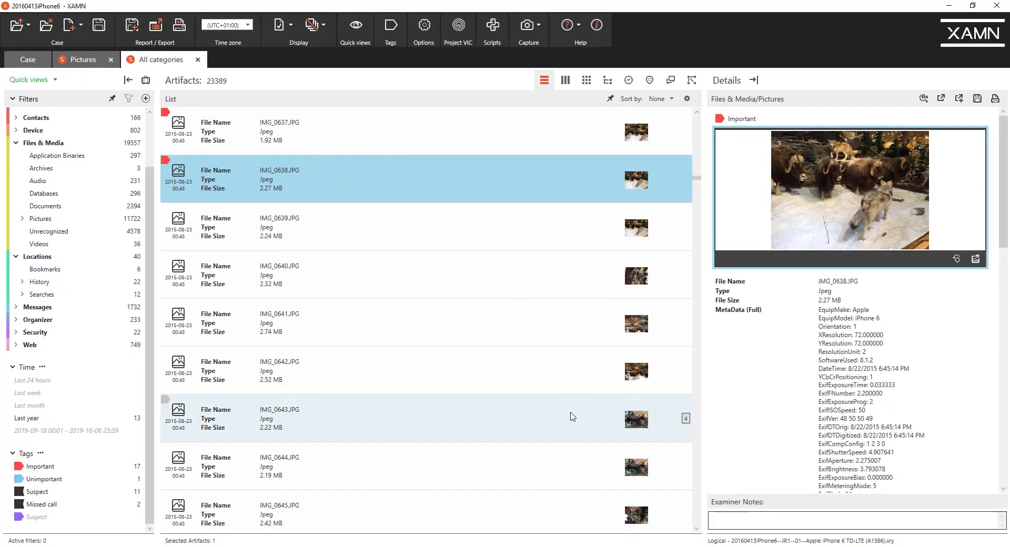
Step: Start a CDR import with Vodafone Call Data Report.xlsx as the source file
click(76, 30)
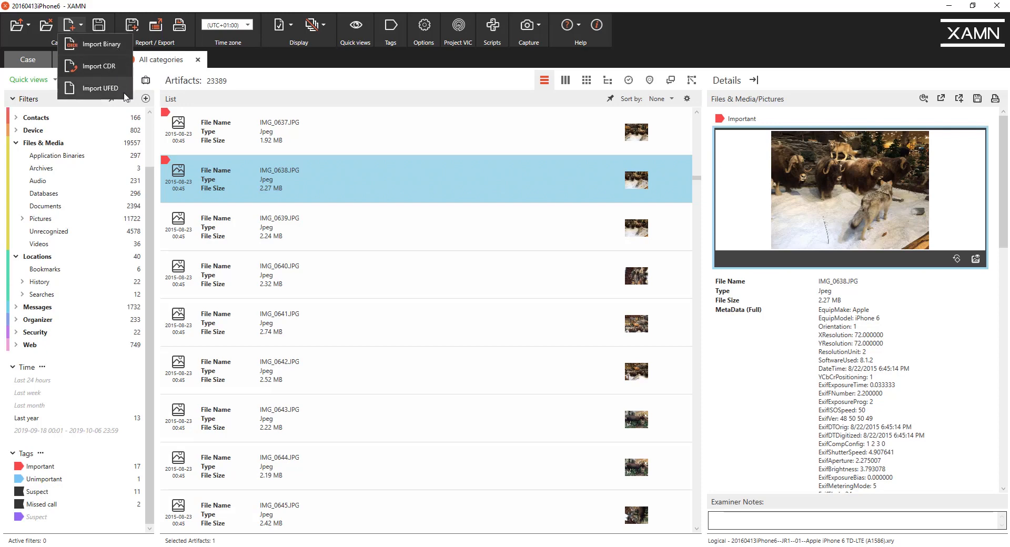
click(116, 68)
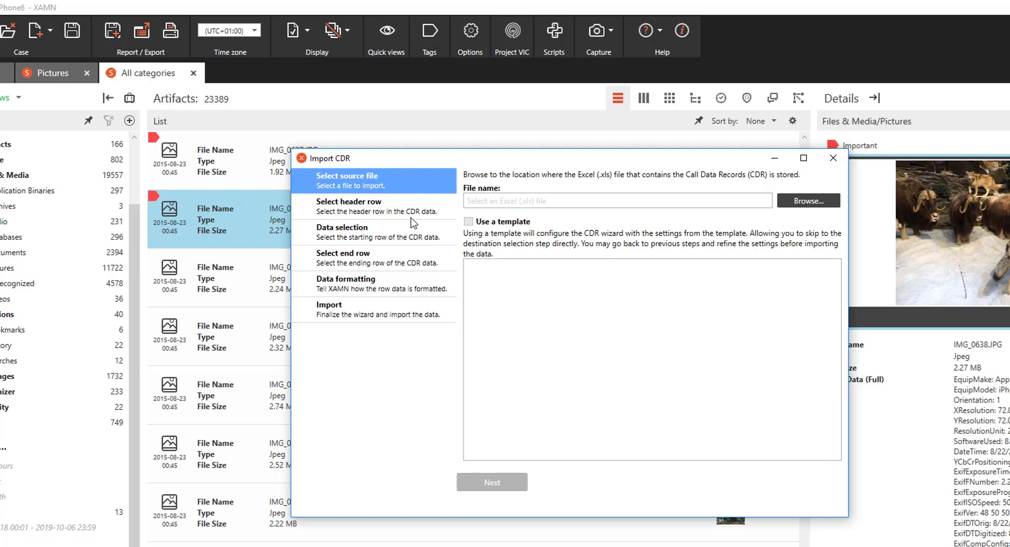
click(809, 201)
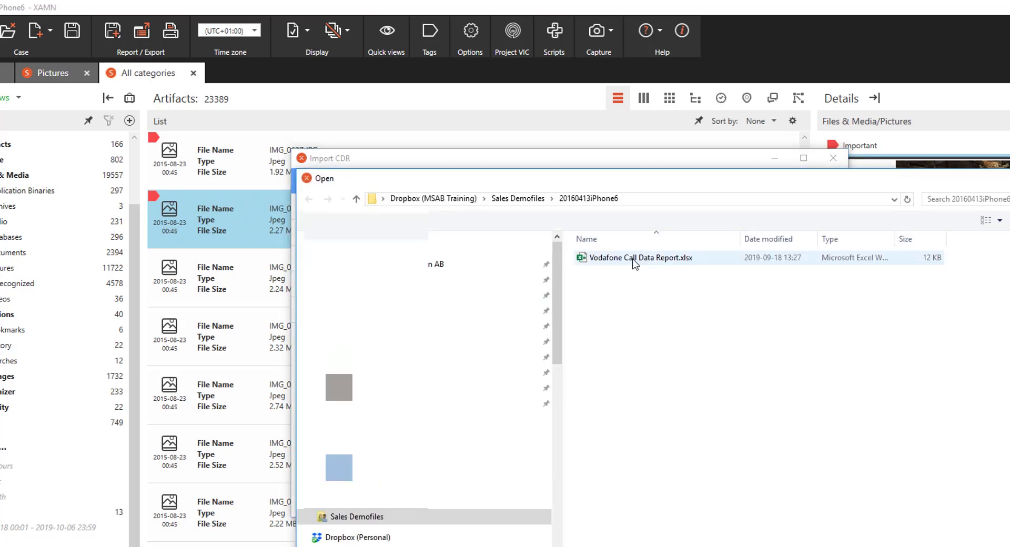
double_click(636, 258)
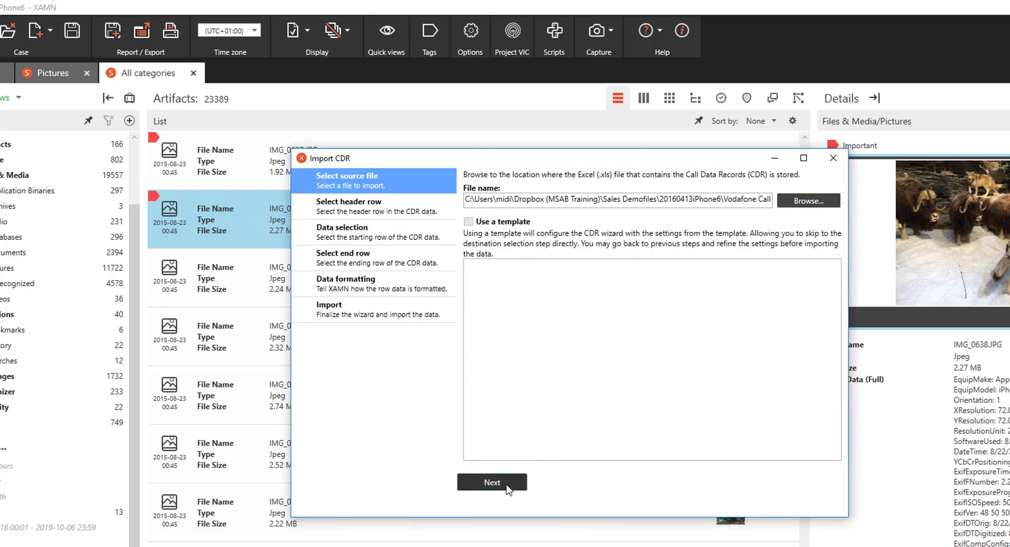
Step: Set the row beginning with MSISDN as the CDR header, keep the proposed start and end rows, and continue to data formatting
click(508, 489)
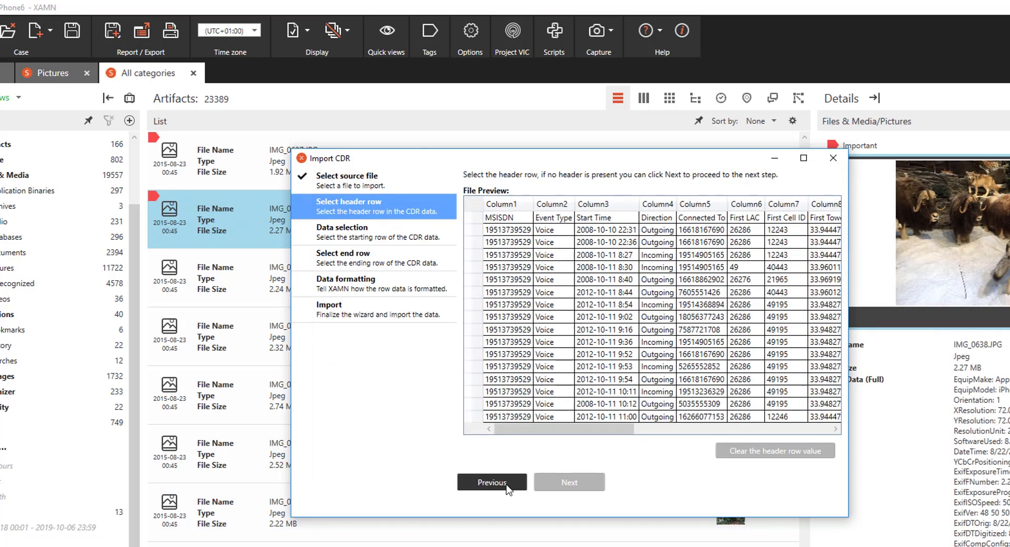
click(474, 220)
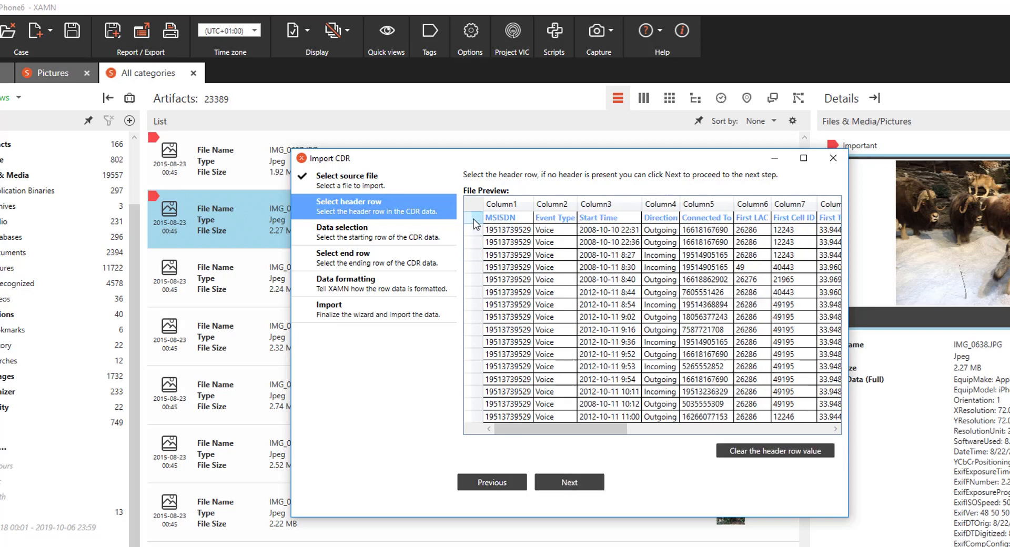
click(571, 483)
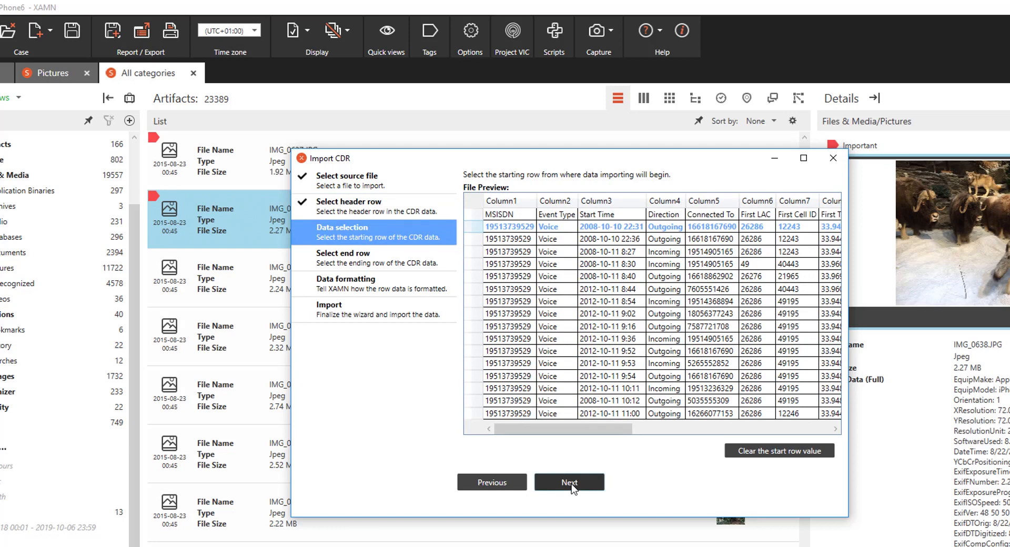
click(571, 483)
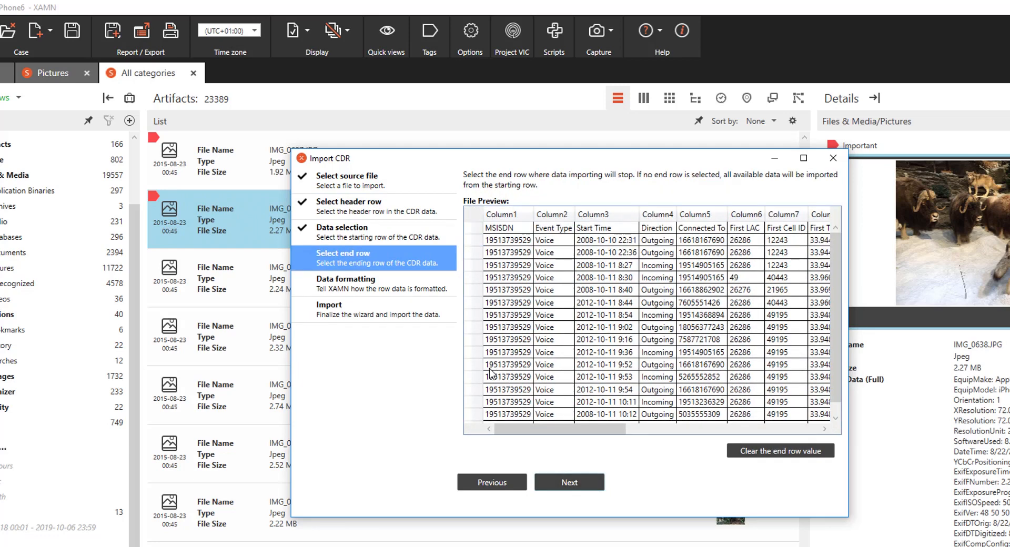
scroll(592, 384, down, 1)
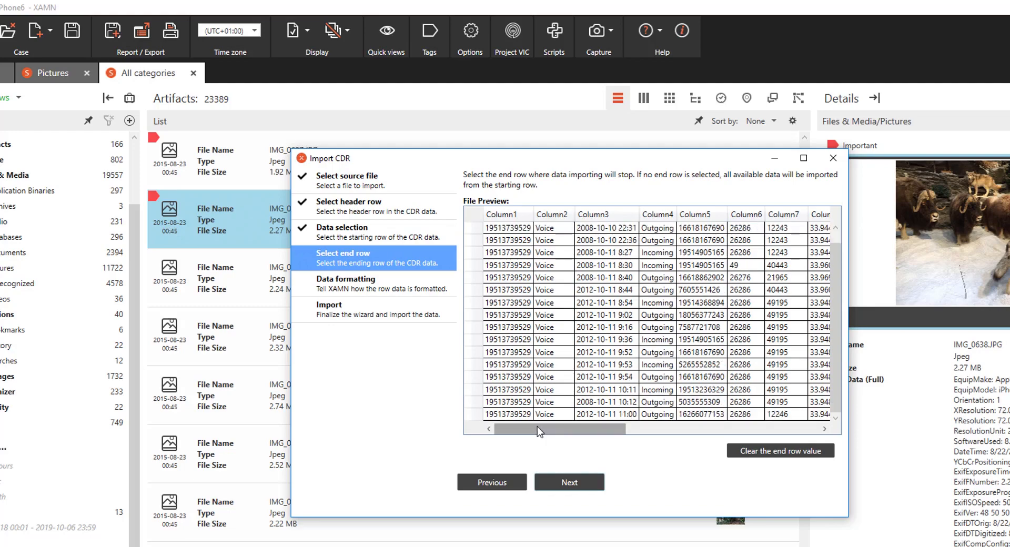
click(561, 483)
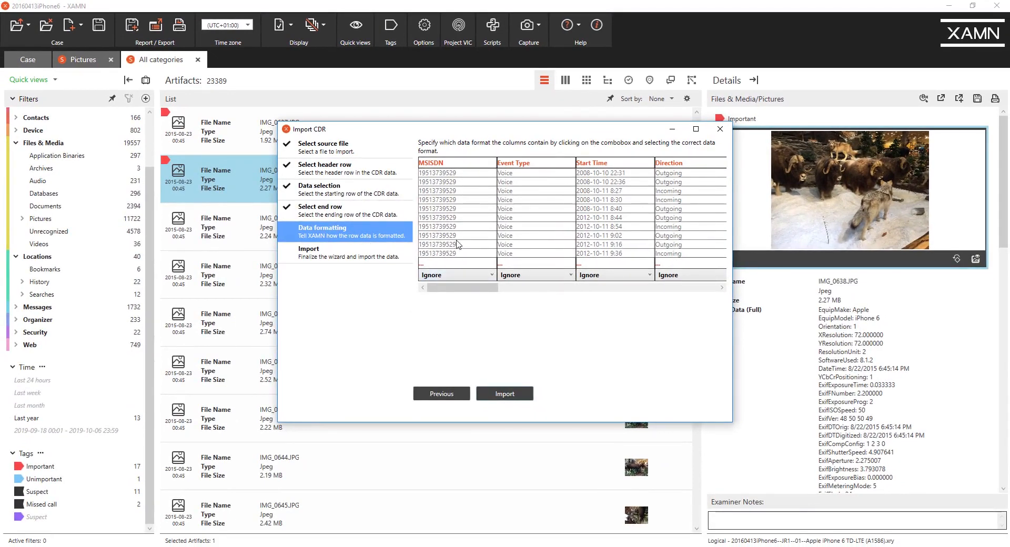
Step: Maximize the CDR import wizard and assign Cell Tower Name to the Cell Tower Name column and Cell ID to First Cell ID
click(696, 129)
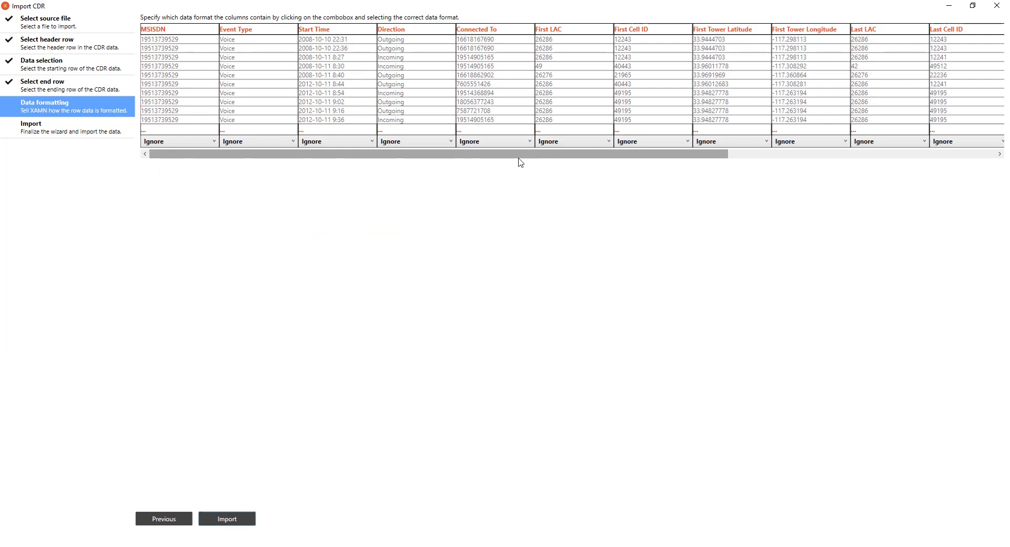
click(197, 142)
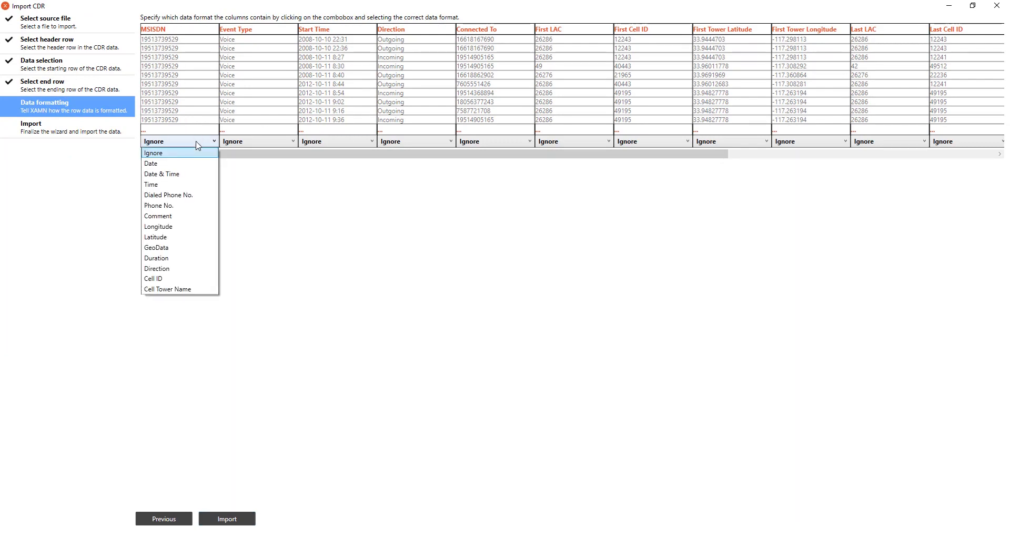
click(197, 142)
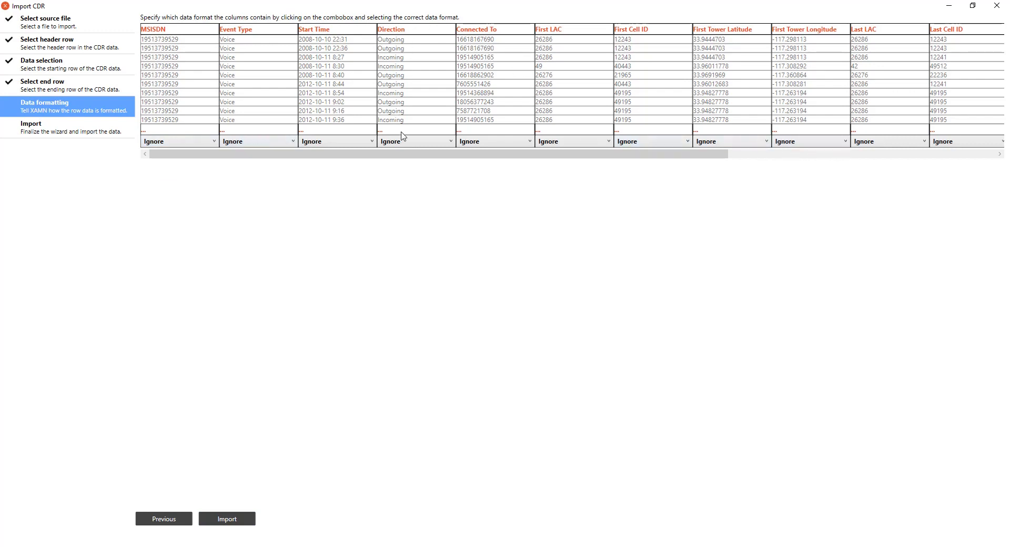
drag(717, 155, 985, 154)
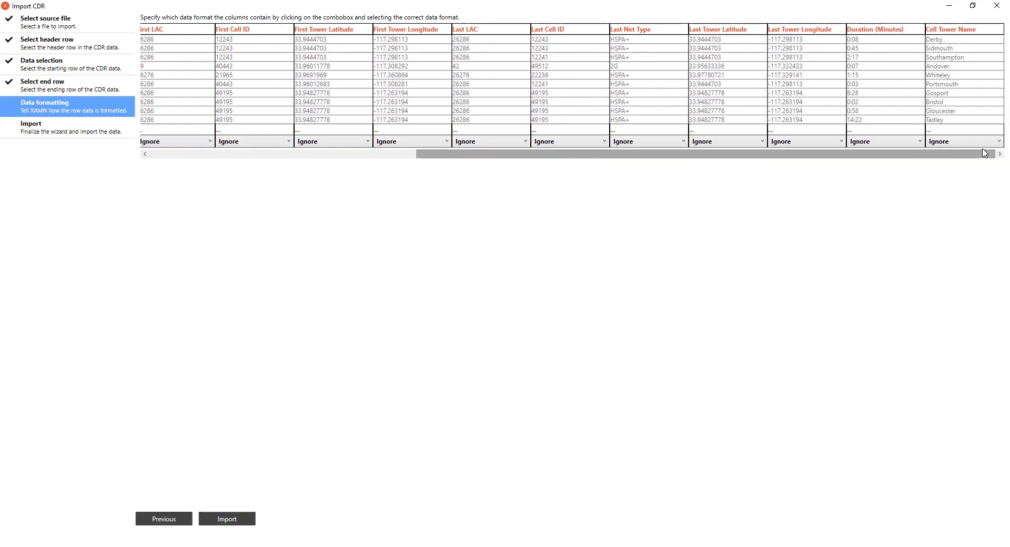
click(982, 142)
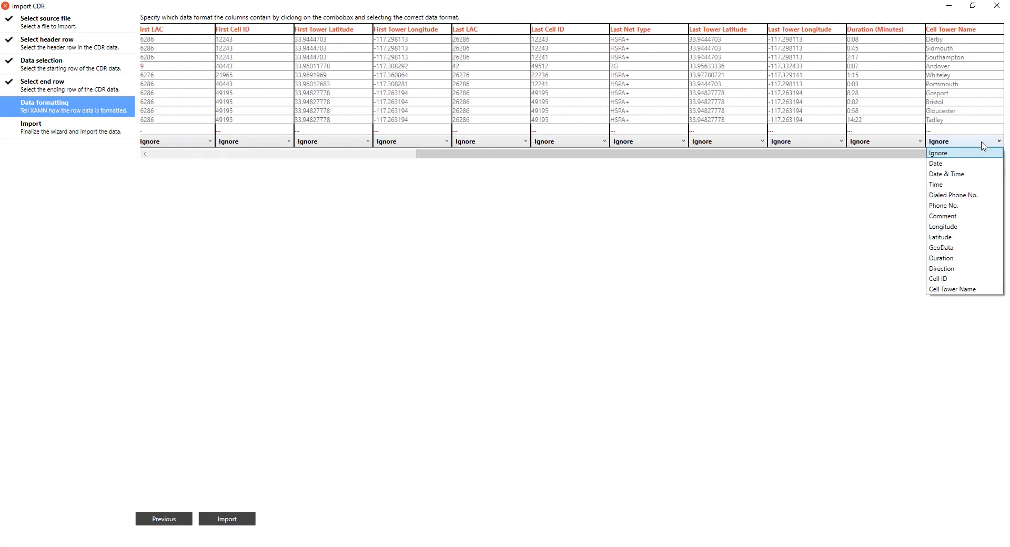
click(973, 290)
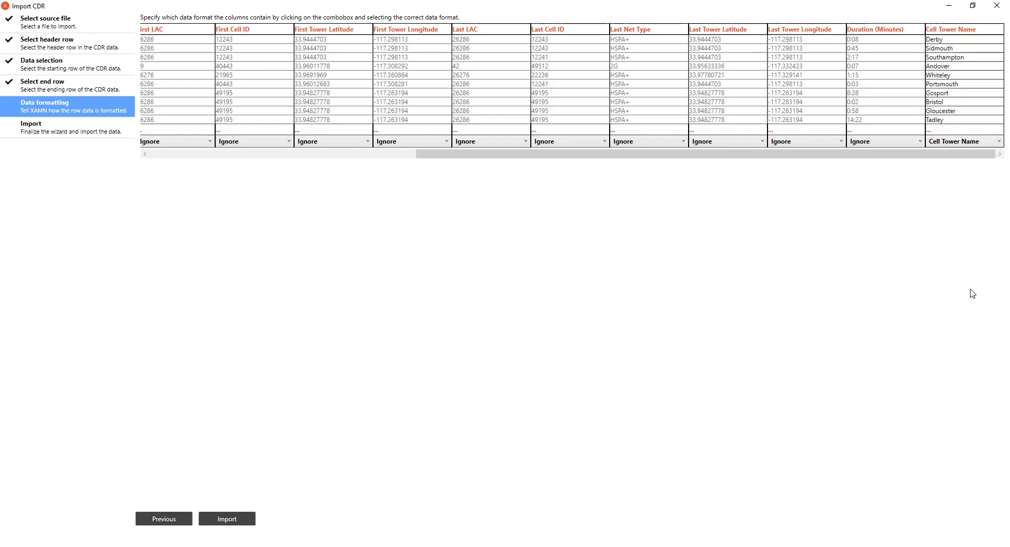
click(256, 142)
click(258, 278)
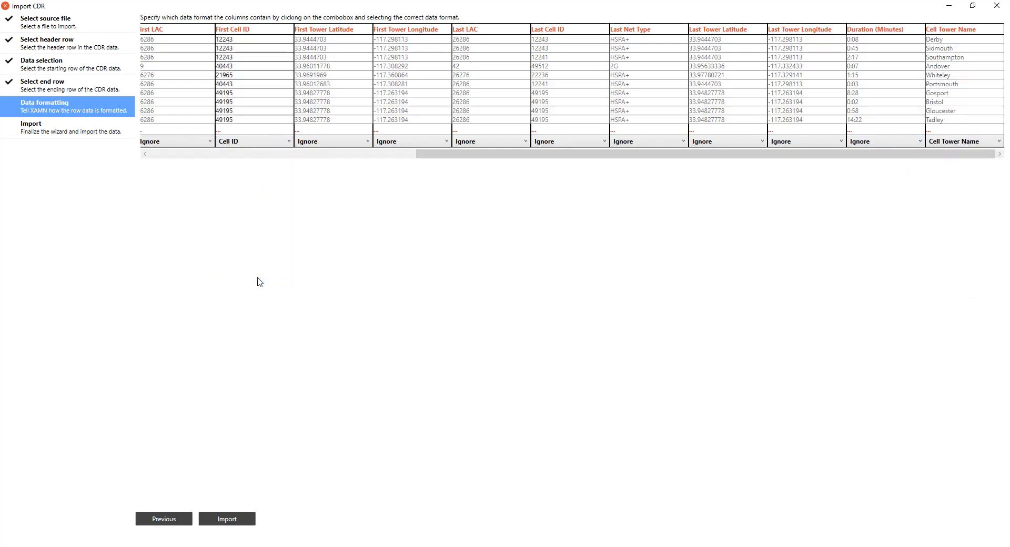
Step: Assign Latitude, Longitude and Duration to First Tower Latitude, First Tower Longitude and Duration (Minutes), and close the import wizard
click(324, 143)
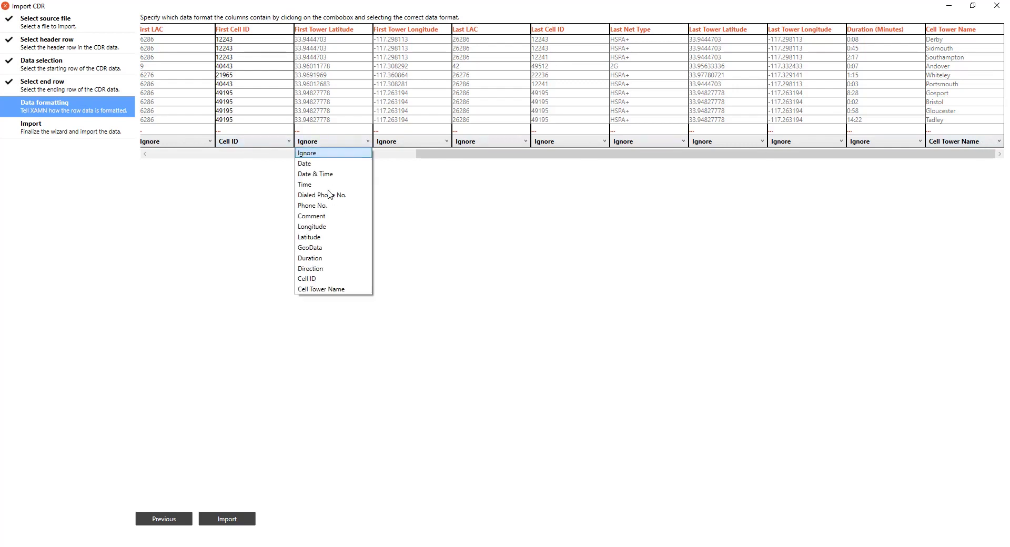
click(332, 239)
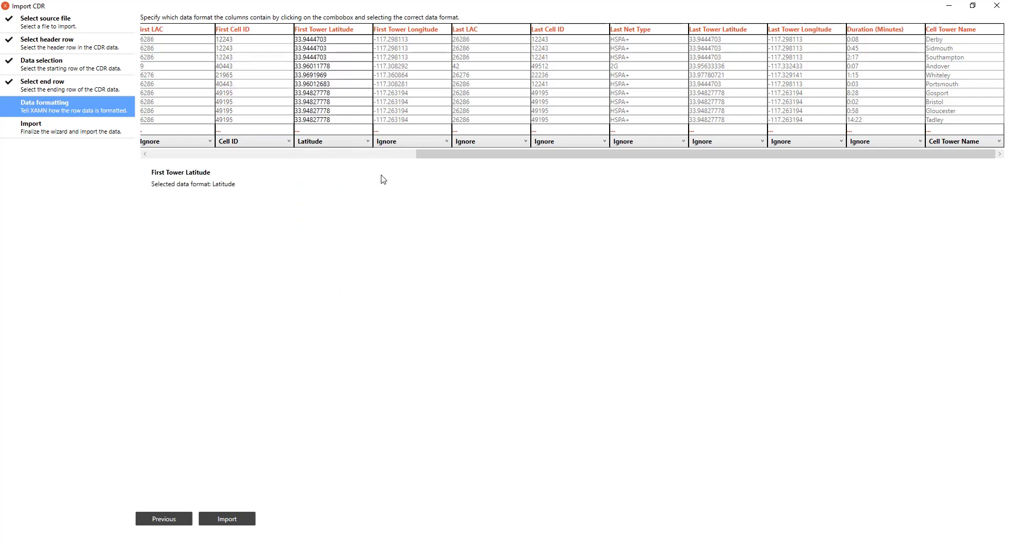
click(423, 143)
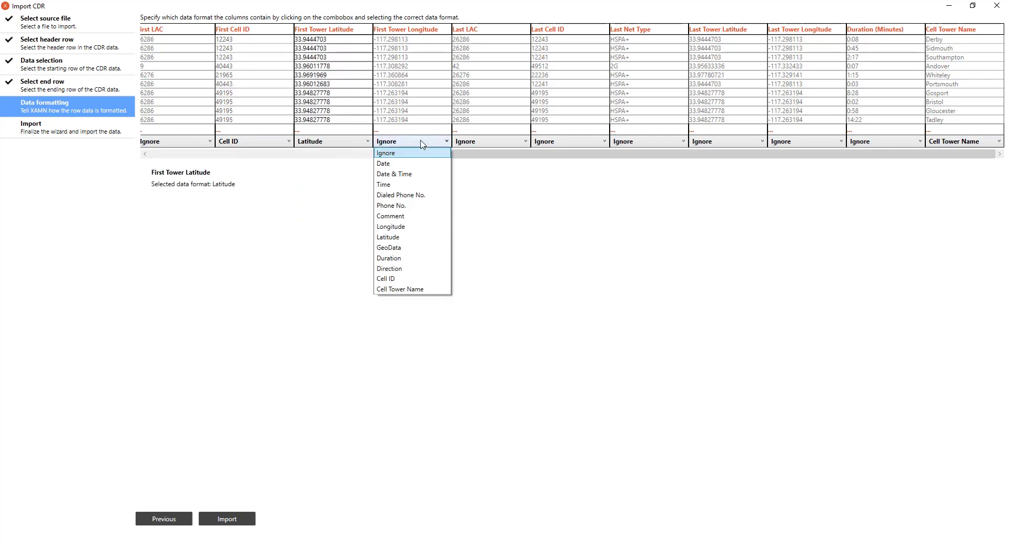
click(419, 230)
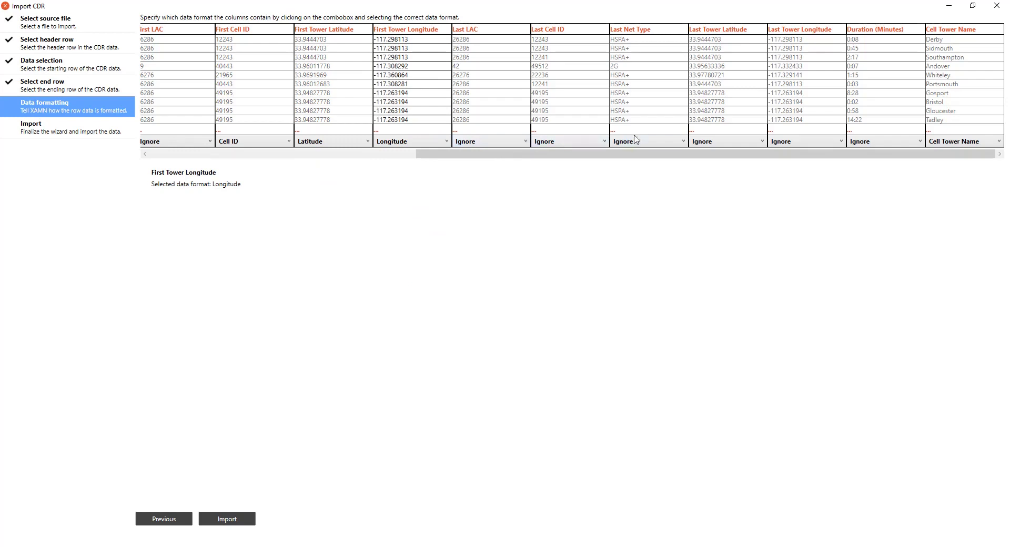
click(856, 146)
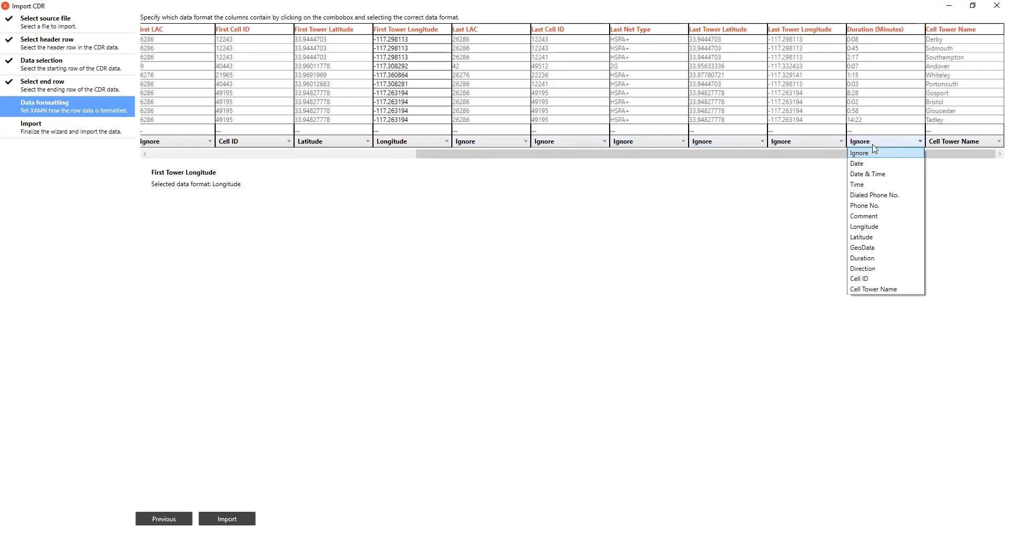
click(874, 257)
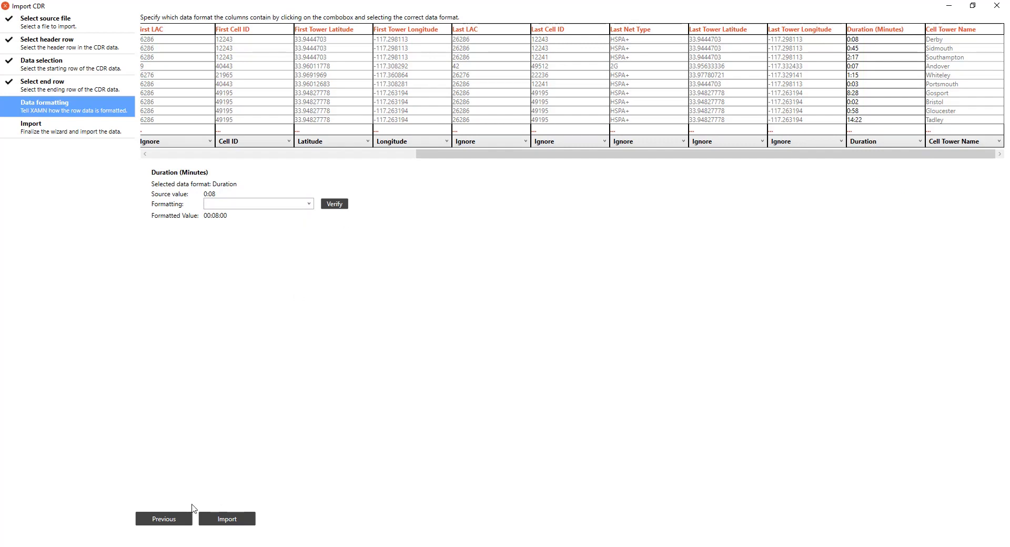
click(1003, 7)
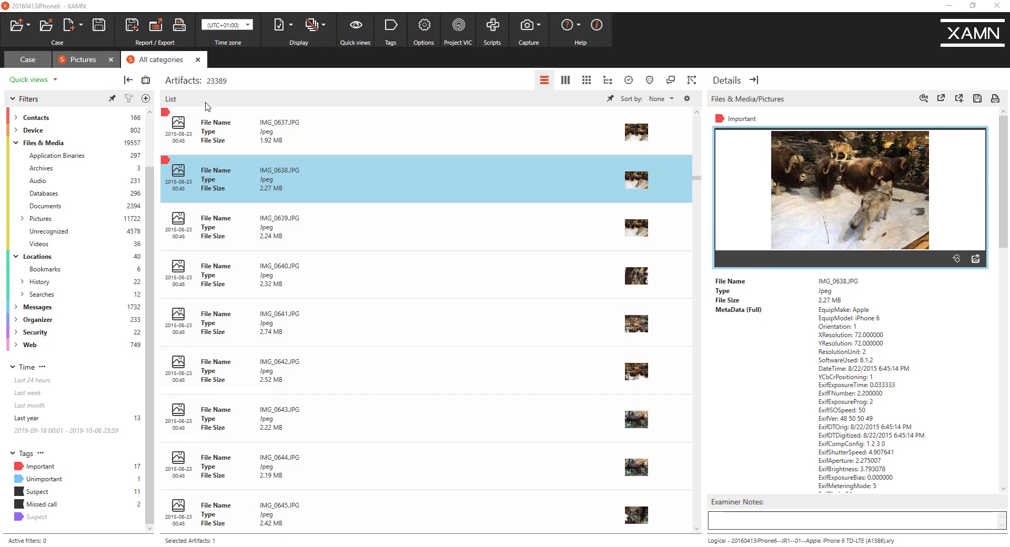
Step: Close the All categories and Pictures views, and close the 20160413iPhone6 case without saving changes
click(198, 59)
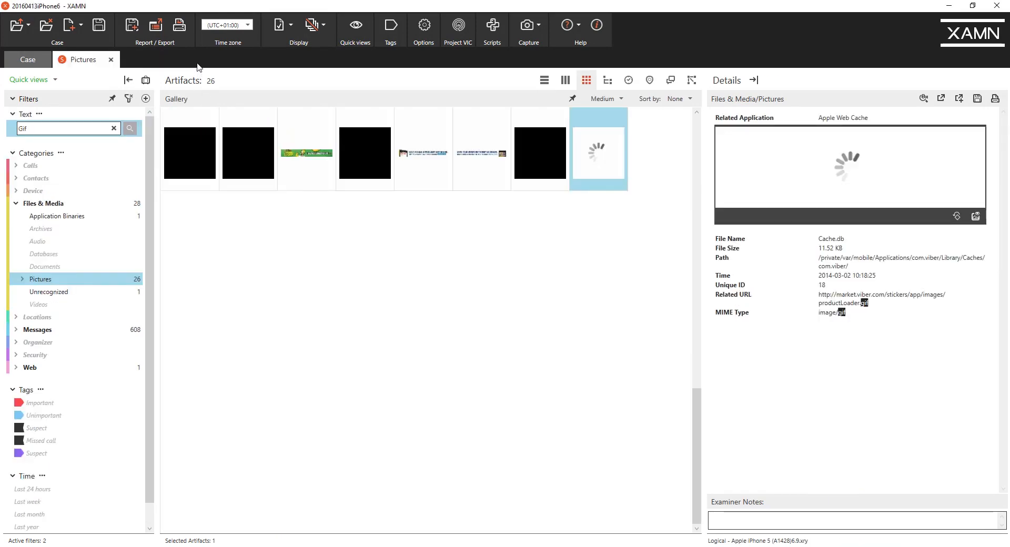
click(111, 60)
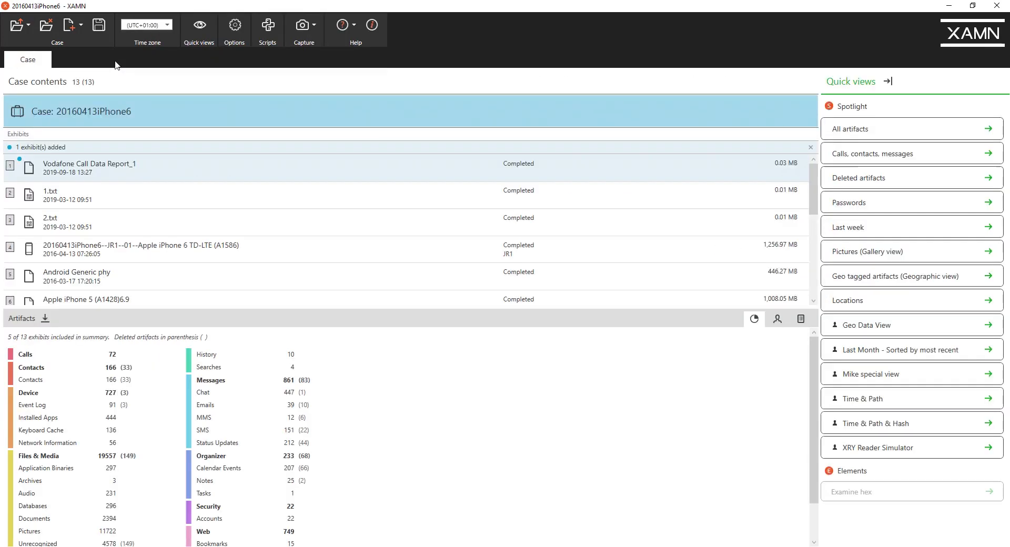
click(46, 25)
click(514, 314)
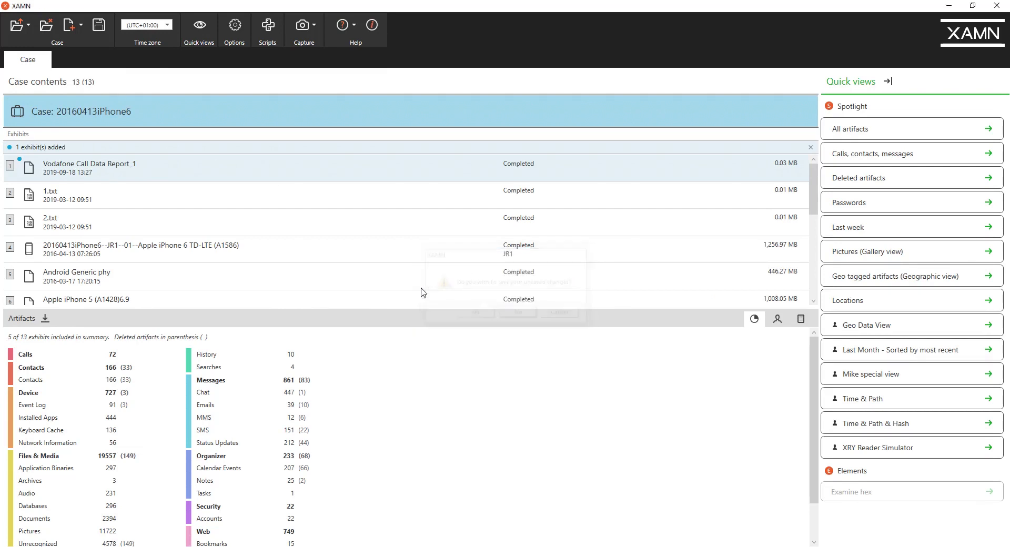
Step: Open the 2018-09-18_Health case and show its Health artifacts
click(89, 166)
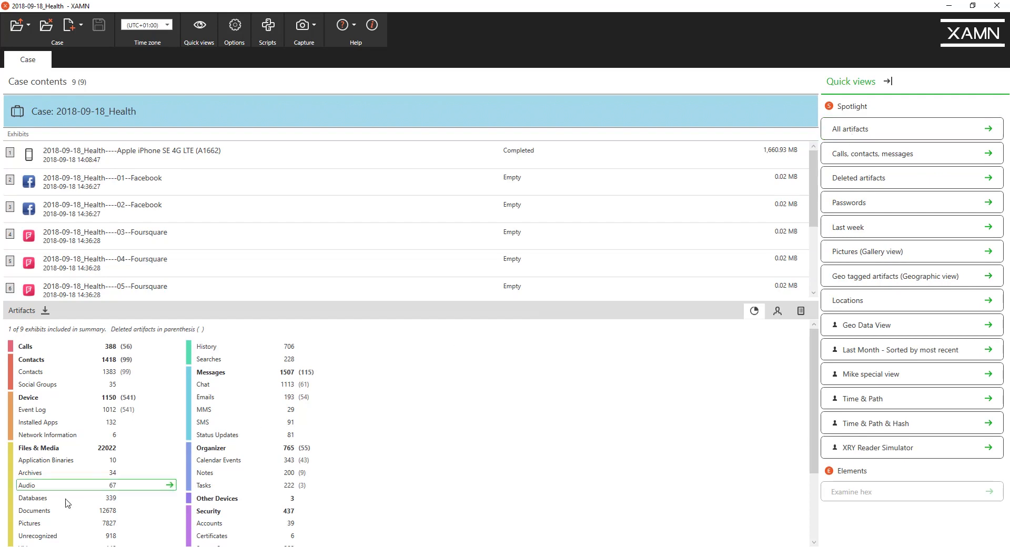
drag(234, 298, 234, 183)
click(54, 474)
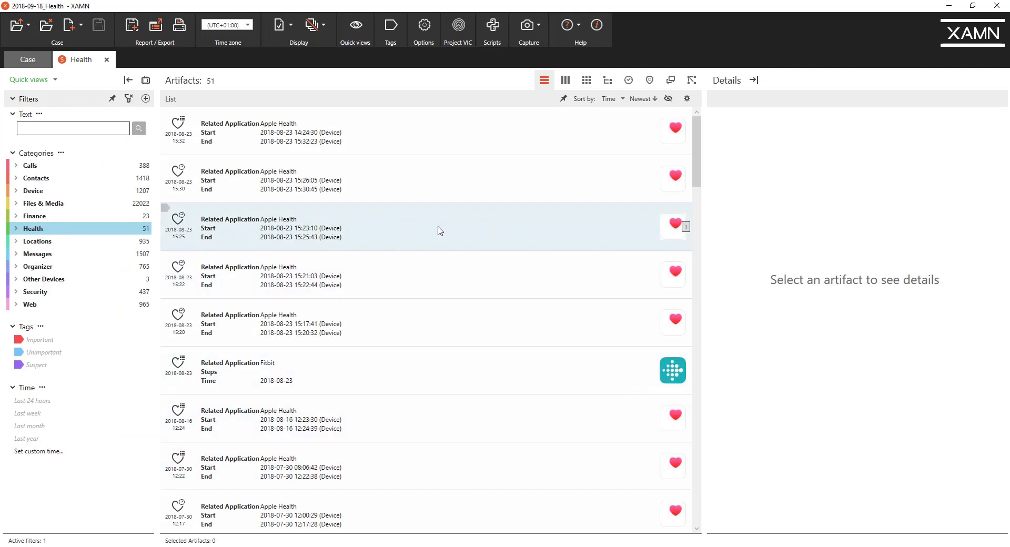
scroll(442, 252, down, 3)
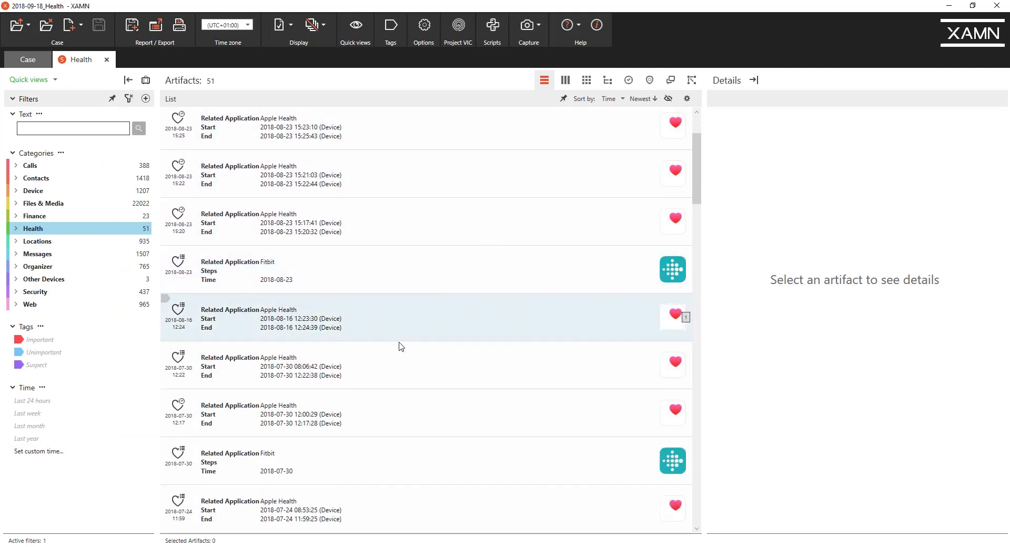
click(392, 373)
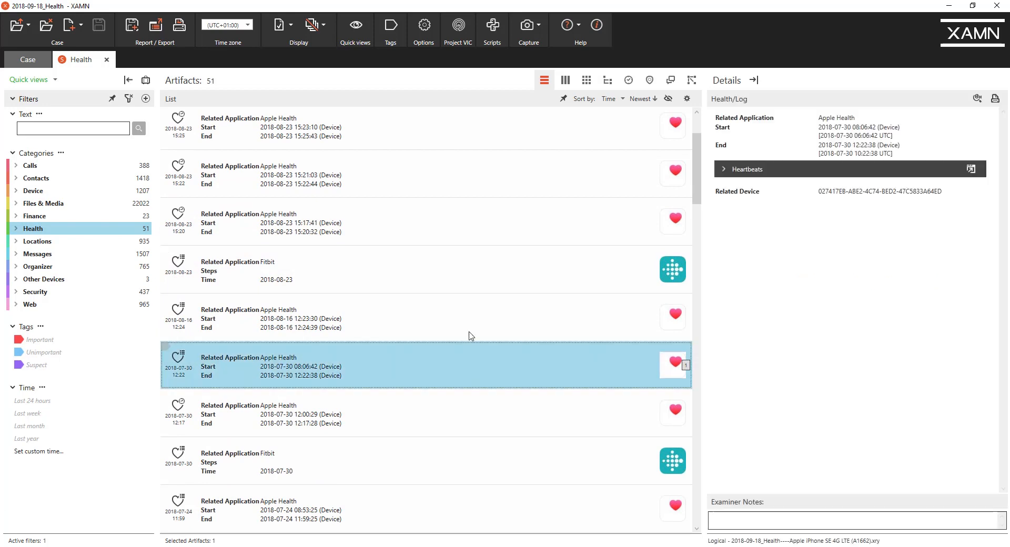
click(722, 169)
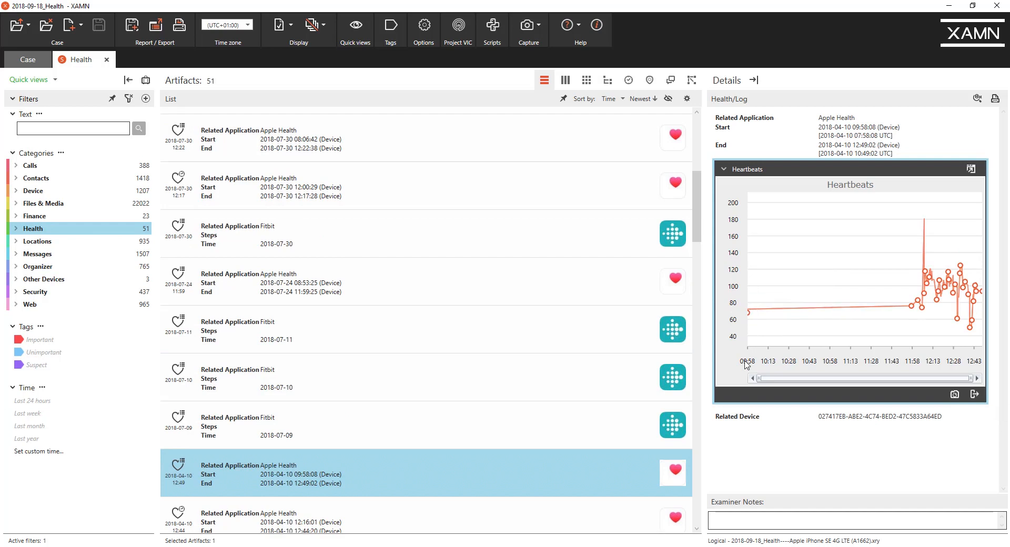
Step: Export the Heartbeats chart data as a CSV file named test2 in the 20160413iPhone6 folder
click(974, 395)
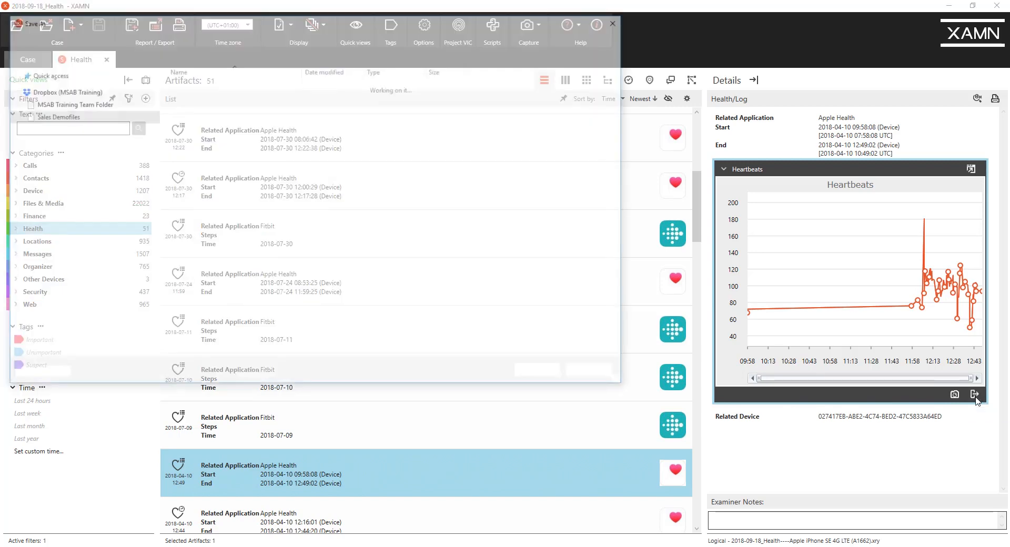
text(test2)
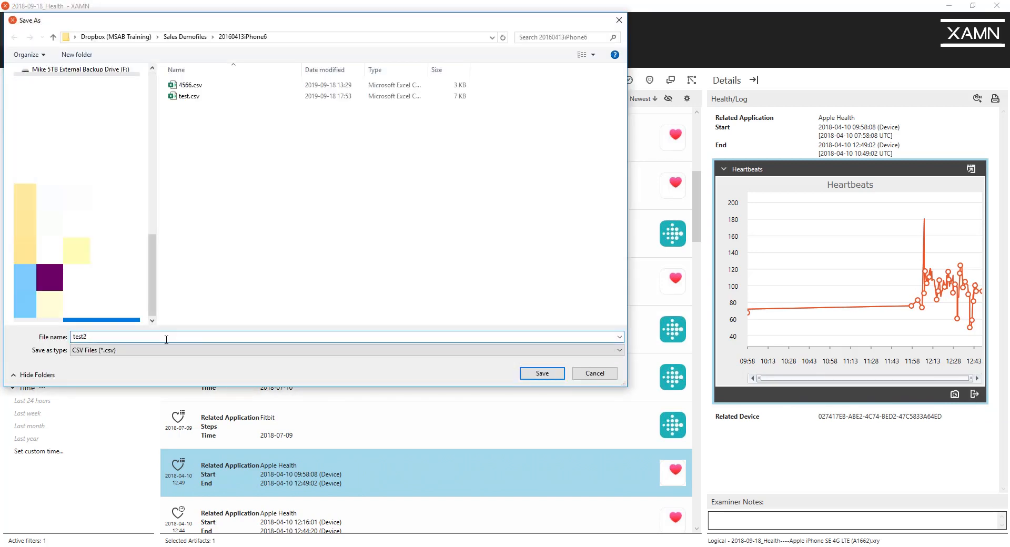
key(Return)
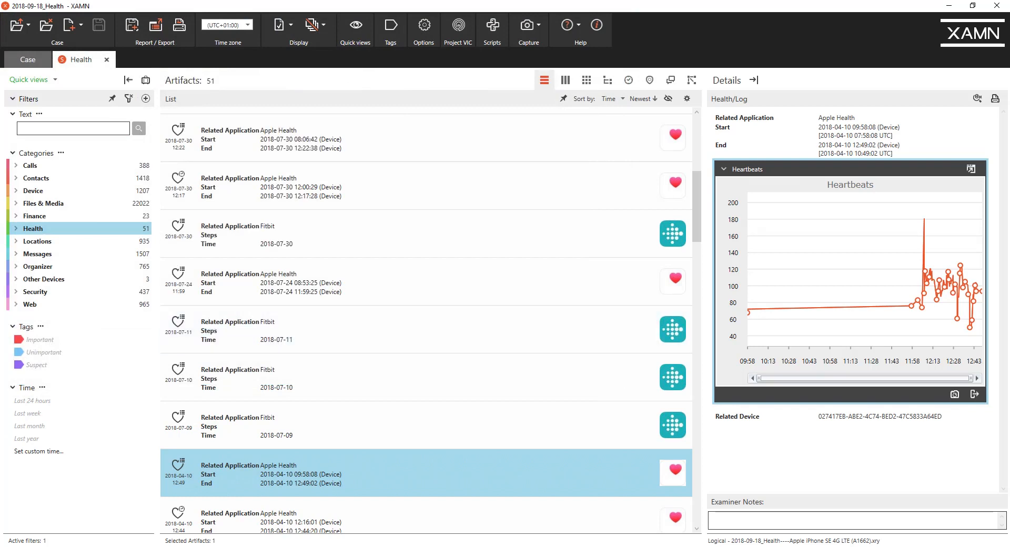
Step: Find test2.csv in Sales Demofiles > 20160413iPhone6 using File Explorer and open it in Excel
key(super+e)
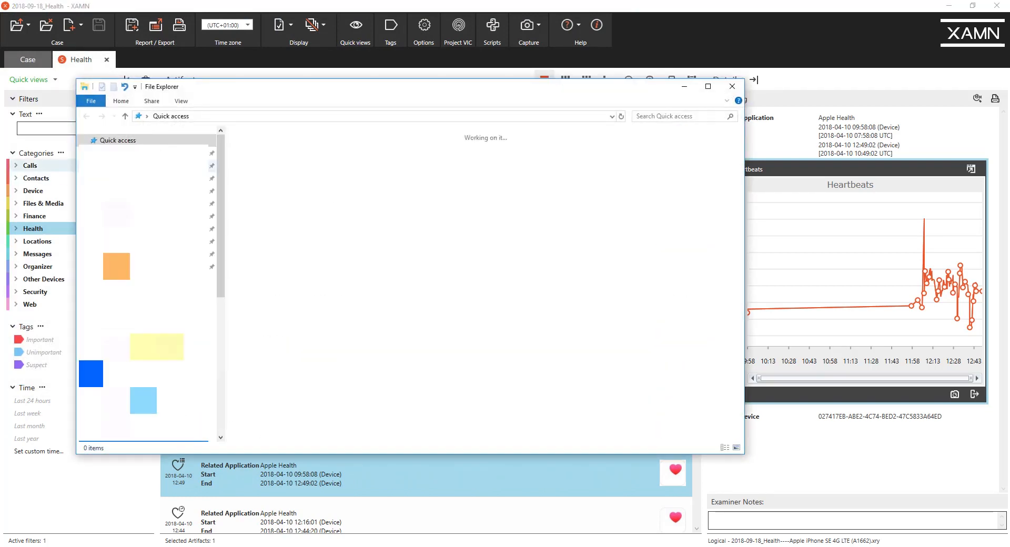
scroll(145, 159, down, 7)
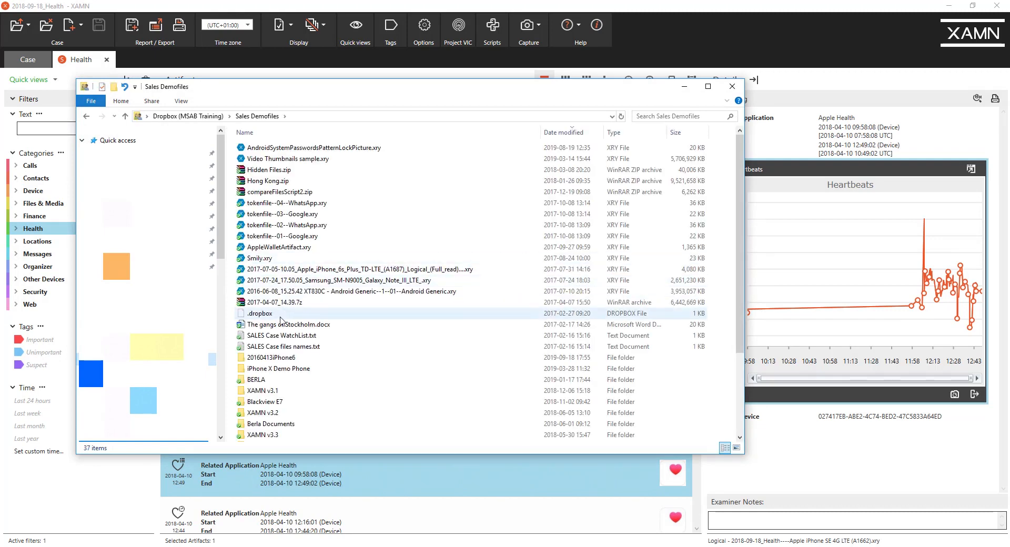
click(269, 358)
double_click(268, 361)
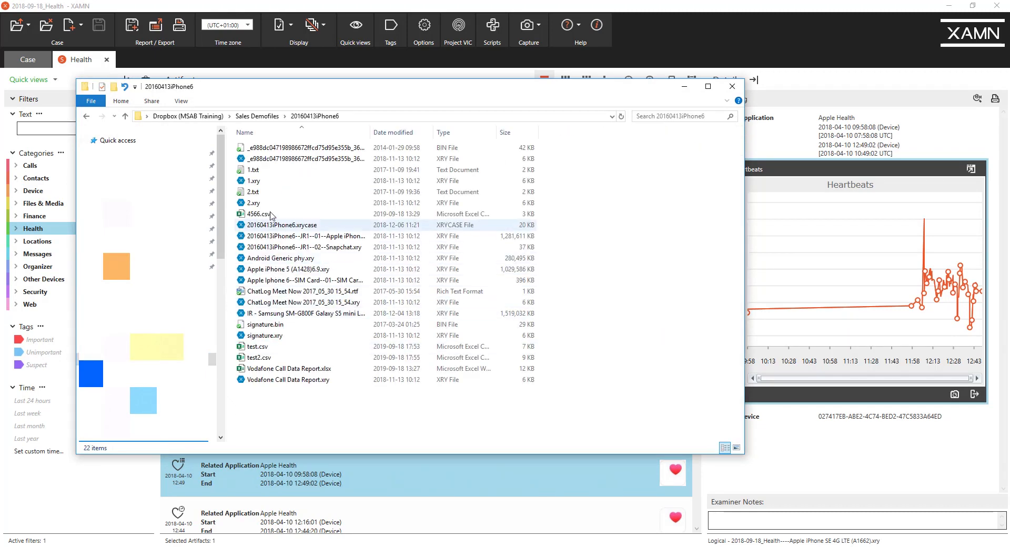
double_click(265, 359)
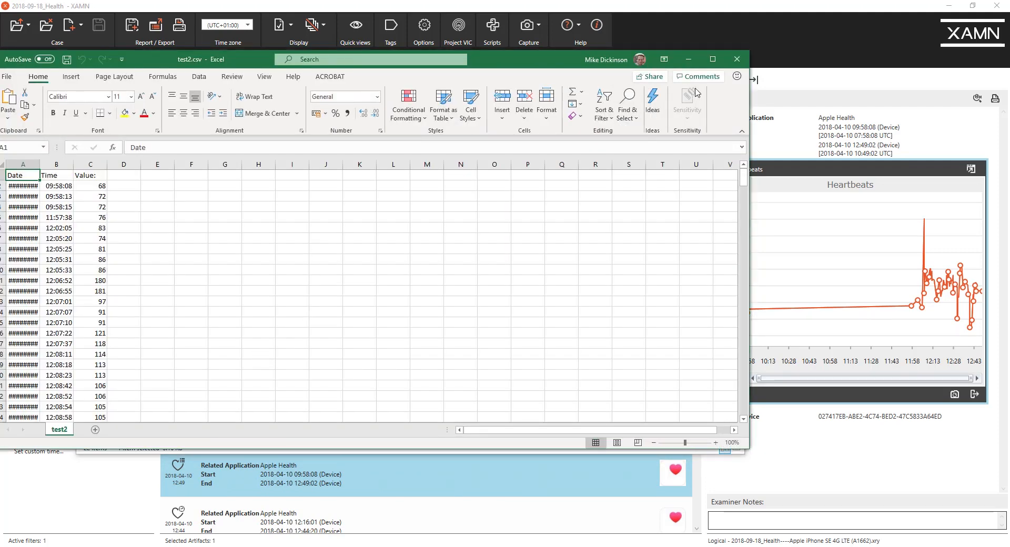
Step: Maximize the test2.csv workbook and fit the Date column's width to its contents
click(713, 59)
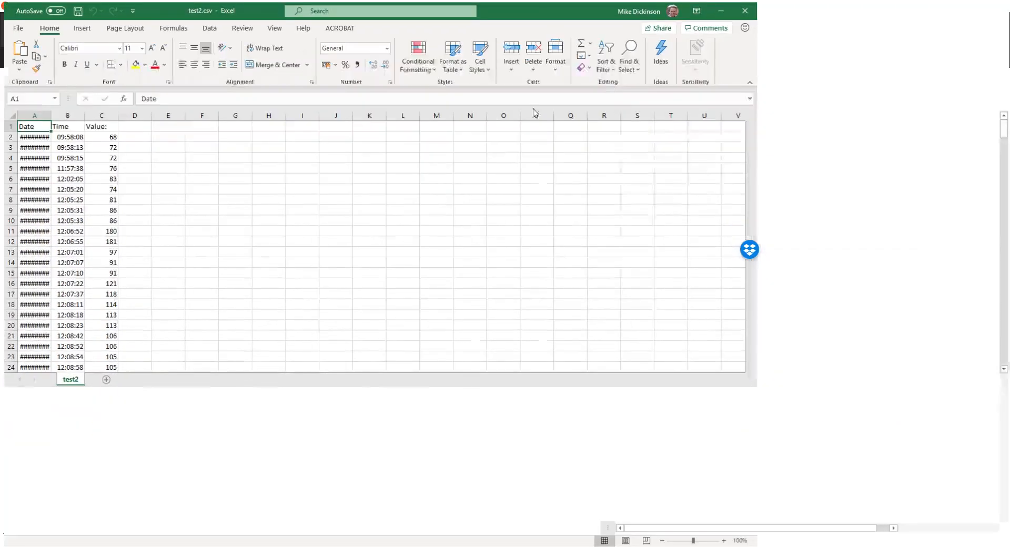
double_click(47, 113)
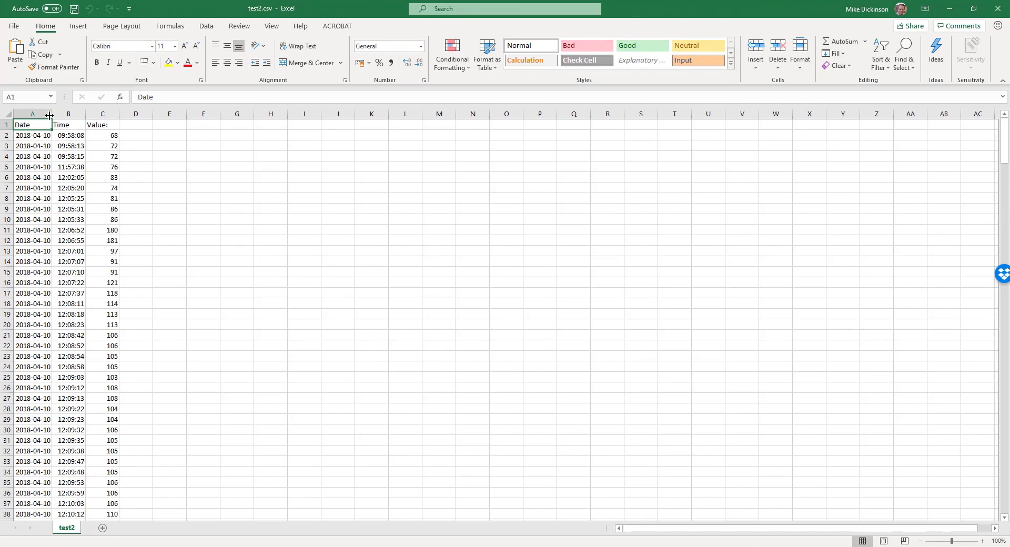
Step: Select all Date, Time and Value data from row 326 up to the headers and insert a basic 2-D line chart
scroll(135, 405, down, 20)
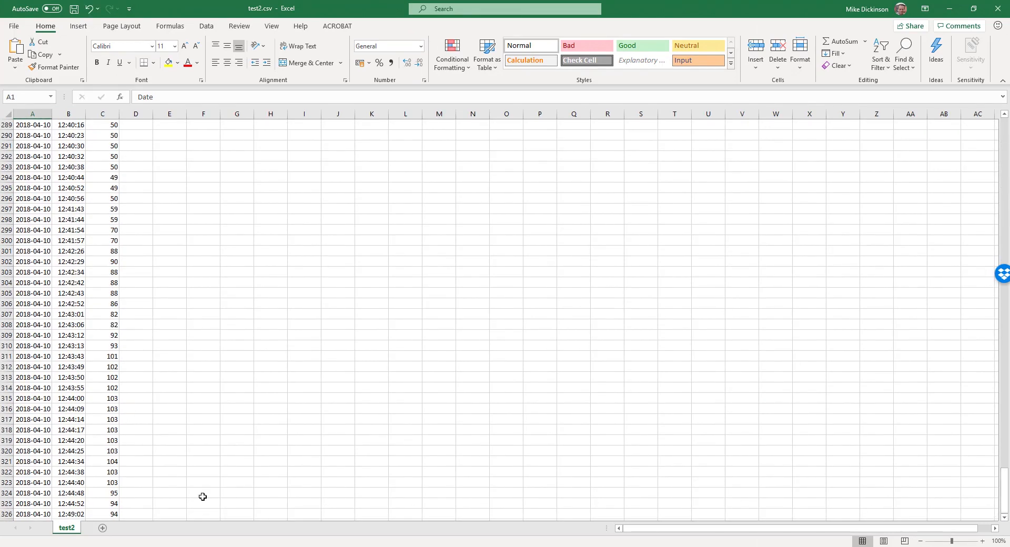
scroll(94, 514, down, 4)
drag(115, 389, 41, 1)
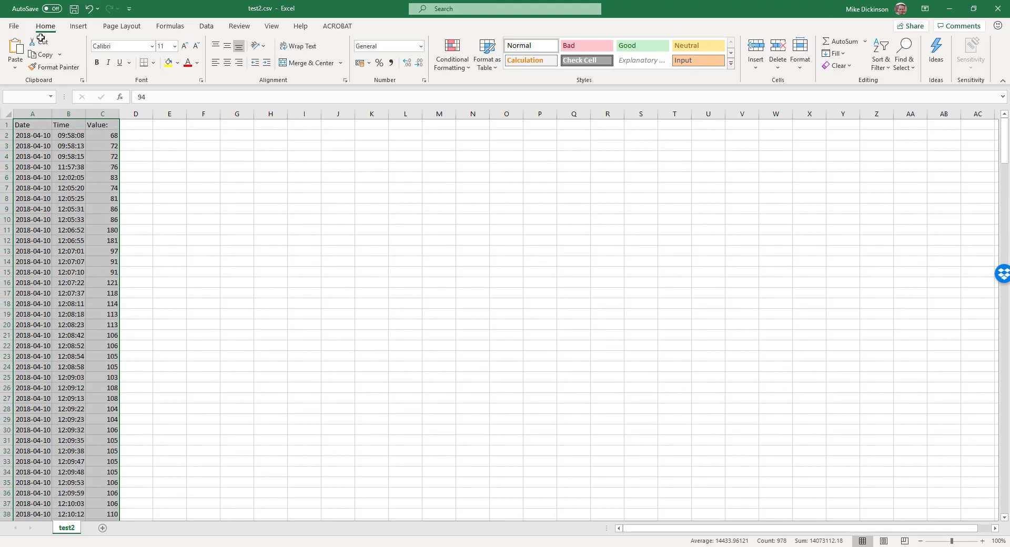
drag(40, 37, 45, 124)
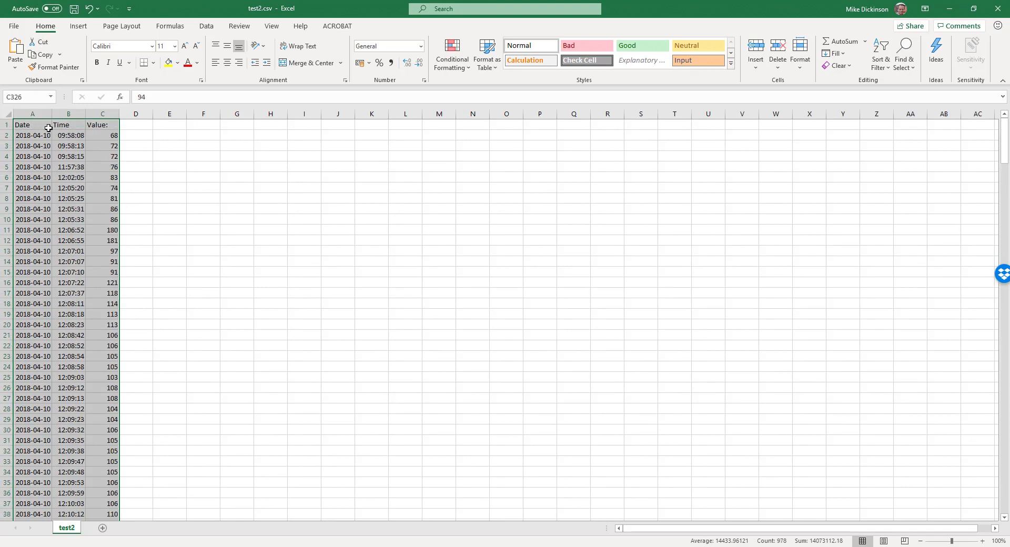
click(78, 26)
click(456, 53)
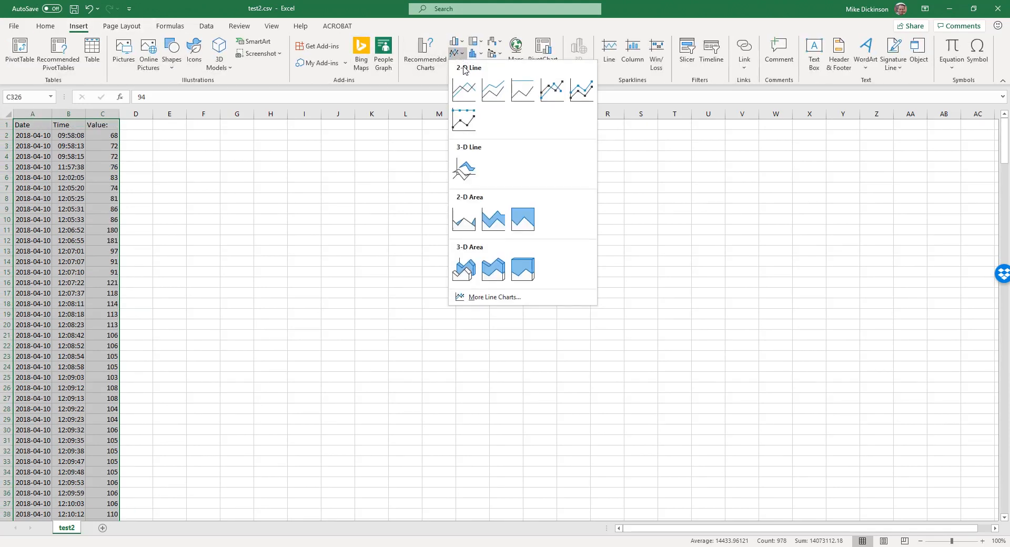
click(463, 90)
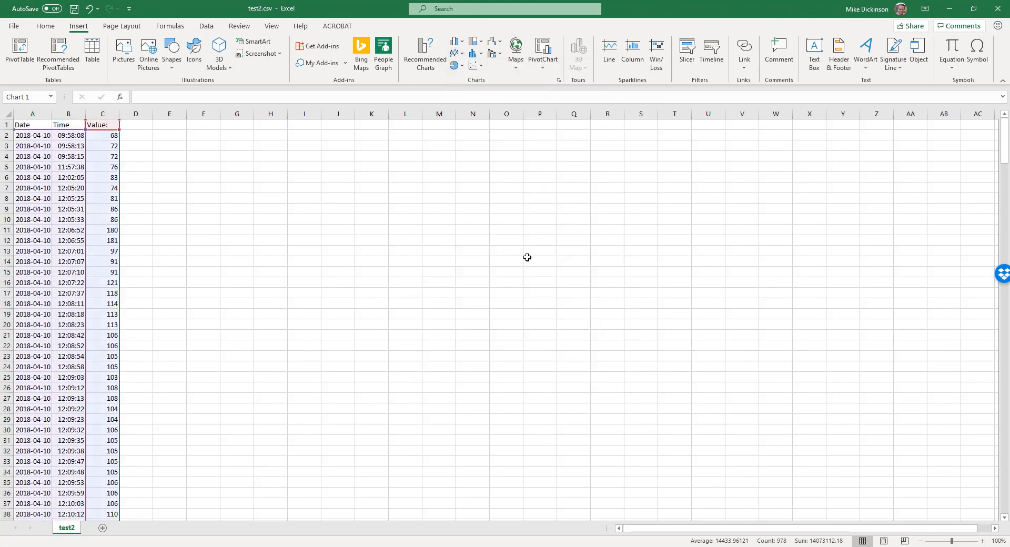
Step: Move the line chart beside the data near the top of the sheet and enlarge it to reach about row 33
drag(380, 245, 239, 140)
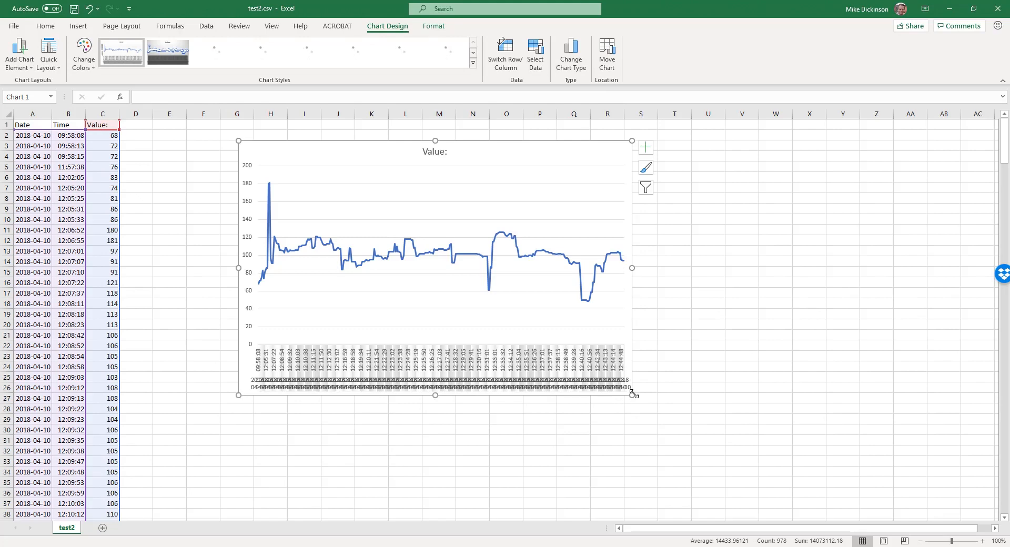
drag(633, 398, 659, 470)
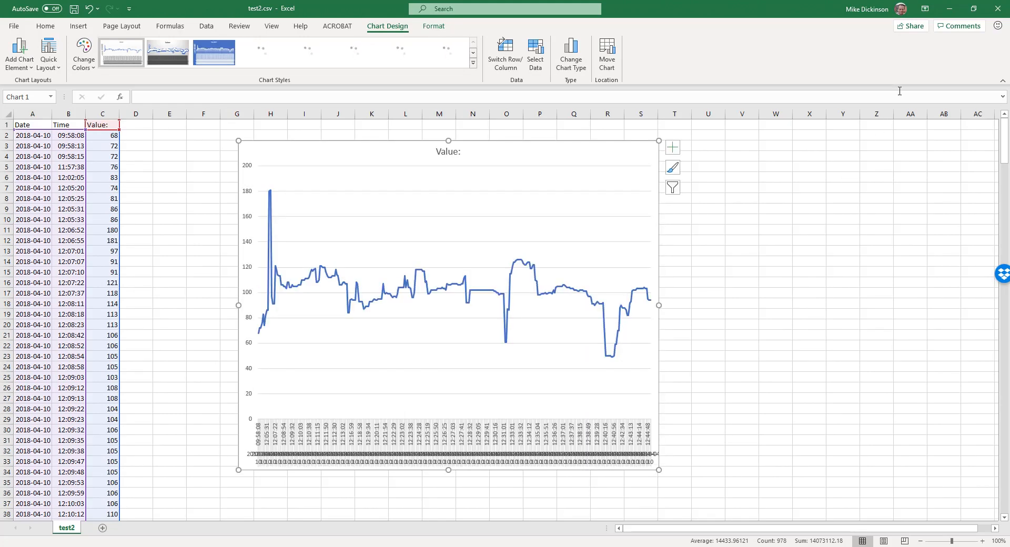
Step: Reduce the Excel window, narrow XAMN's Heartbeats chart to about 11:57–12:47, and compare it with the Excel chart
click(974, 9)
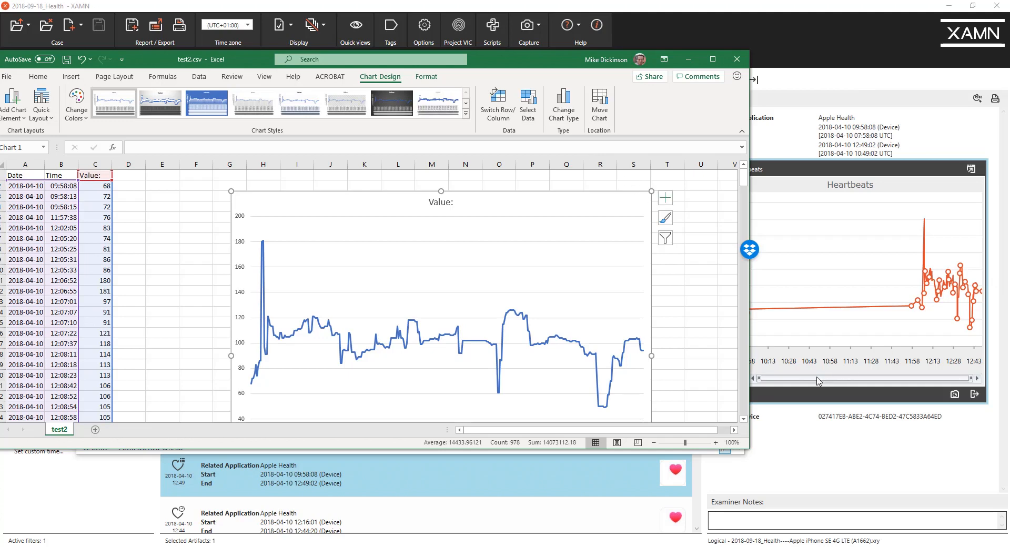
drag(760, 382, 913, 379)
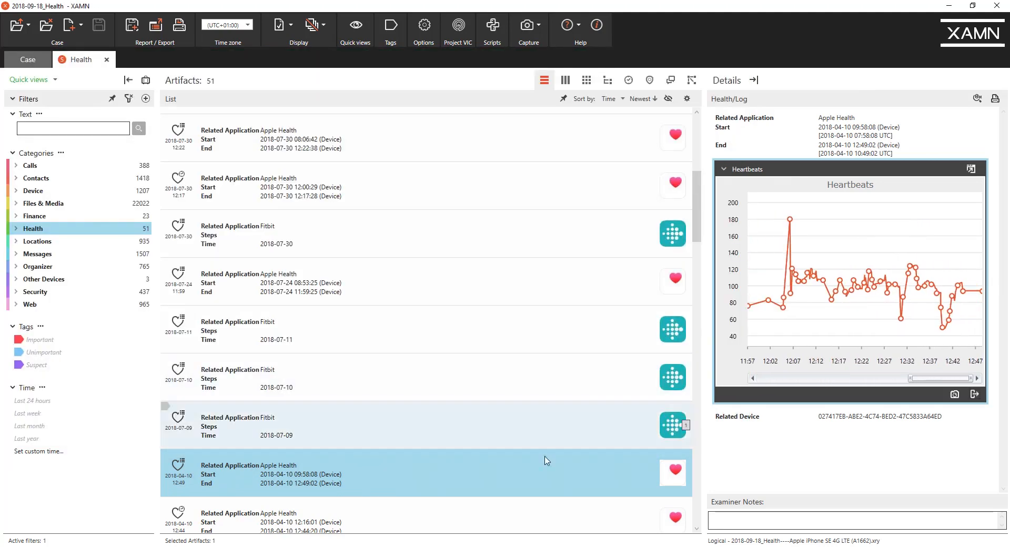
key(alt+Tab)
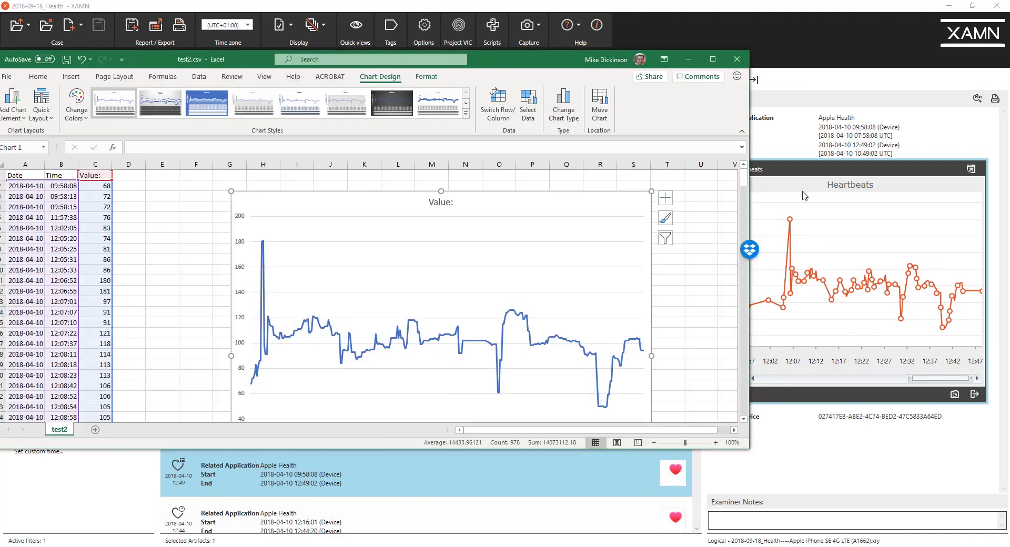
Step: Close test2.csv in Excel without saving the changes and return to XAMN
click(738, 61)
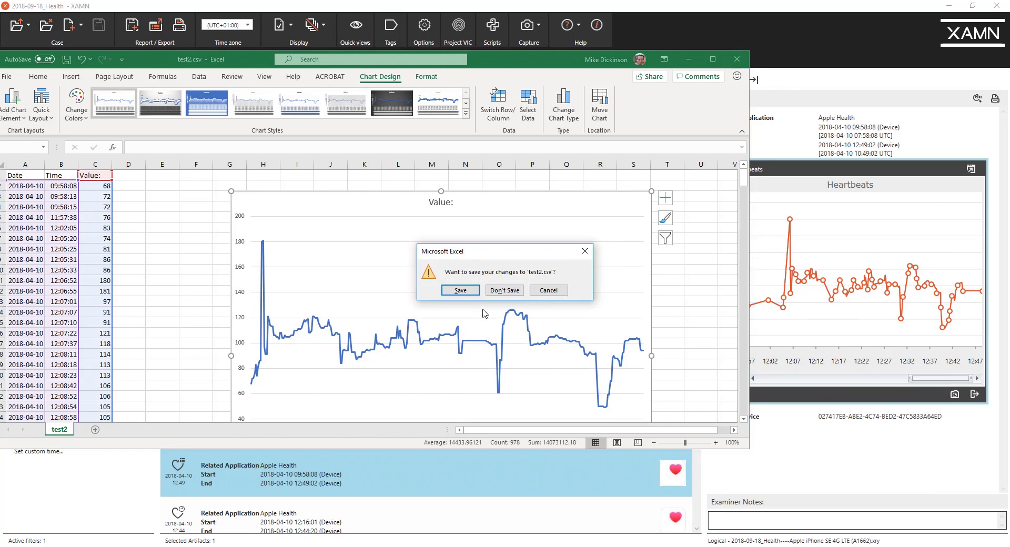
click(505, 291)
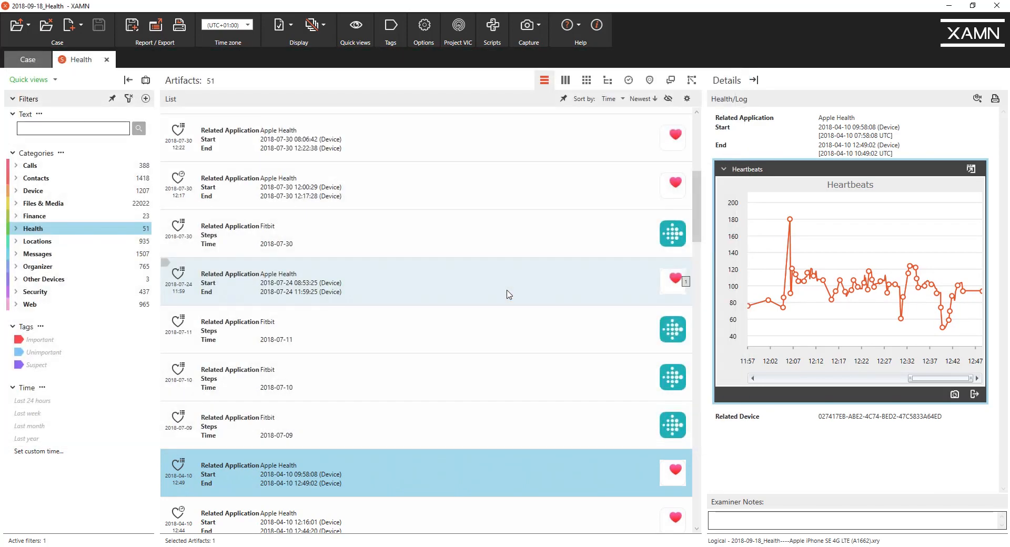